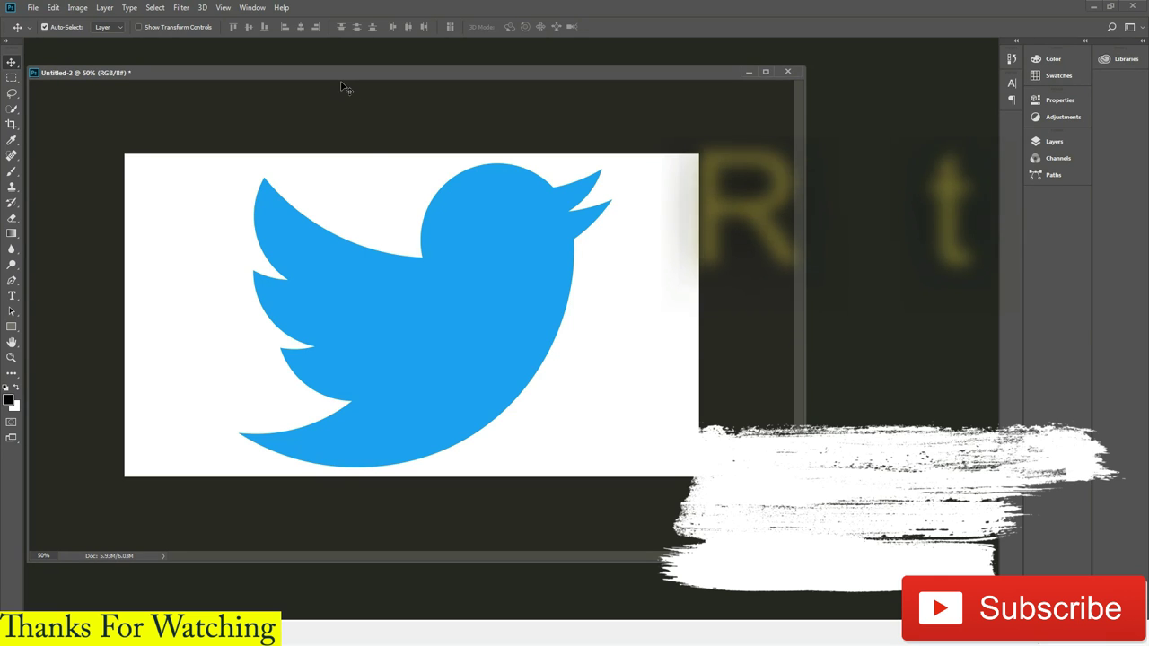
Nudge the Twitter bird document window slightly to the right.
{"action": "left_click_drag", "start_coordinate": [346, 78], "coordinate": [382, 77]}
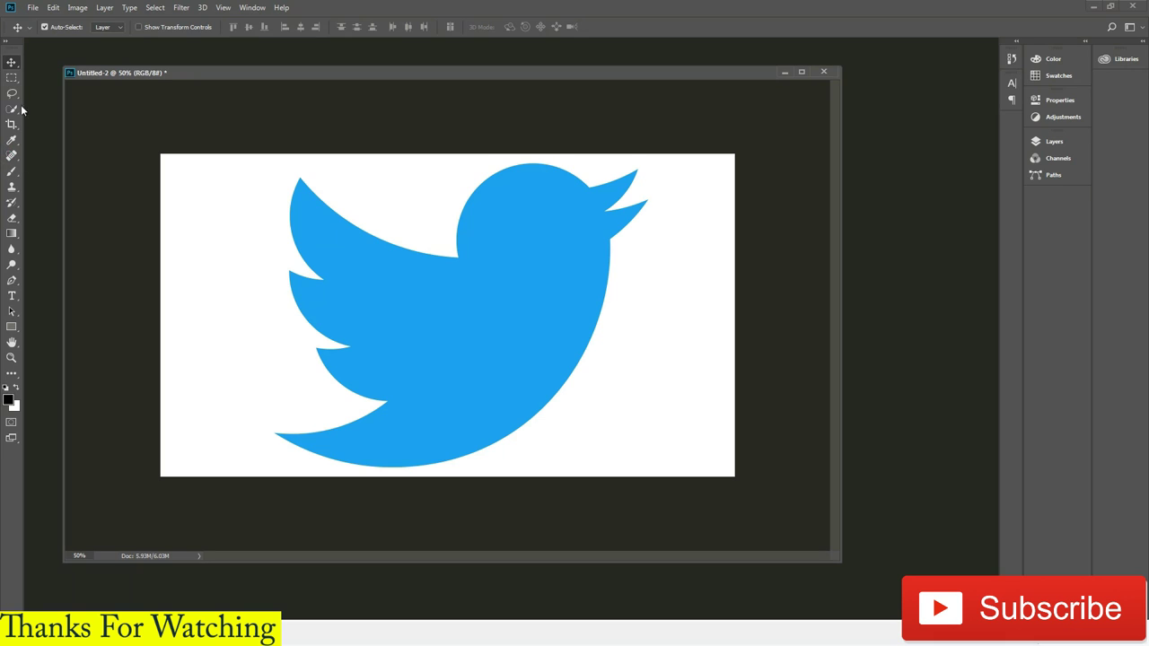
Switch the toolbar to a two-column layout and reveal its extra tools menu.
{"action": "left_click", "coordinate": [7, 41]}
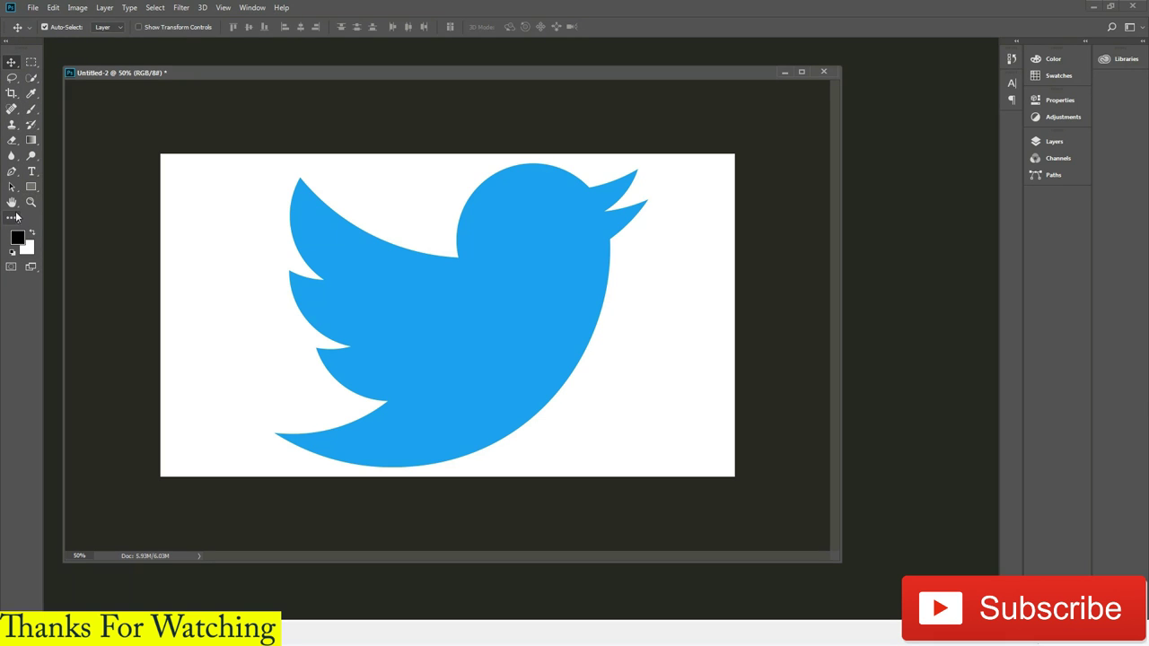
{"action": "left_click", "coordinate": [11, 219]}
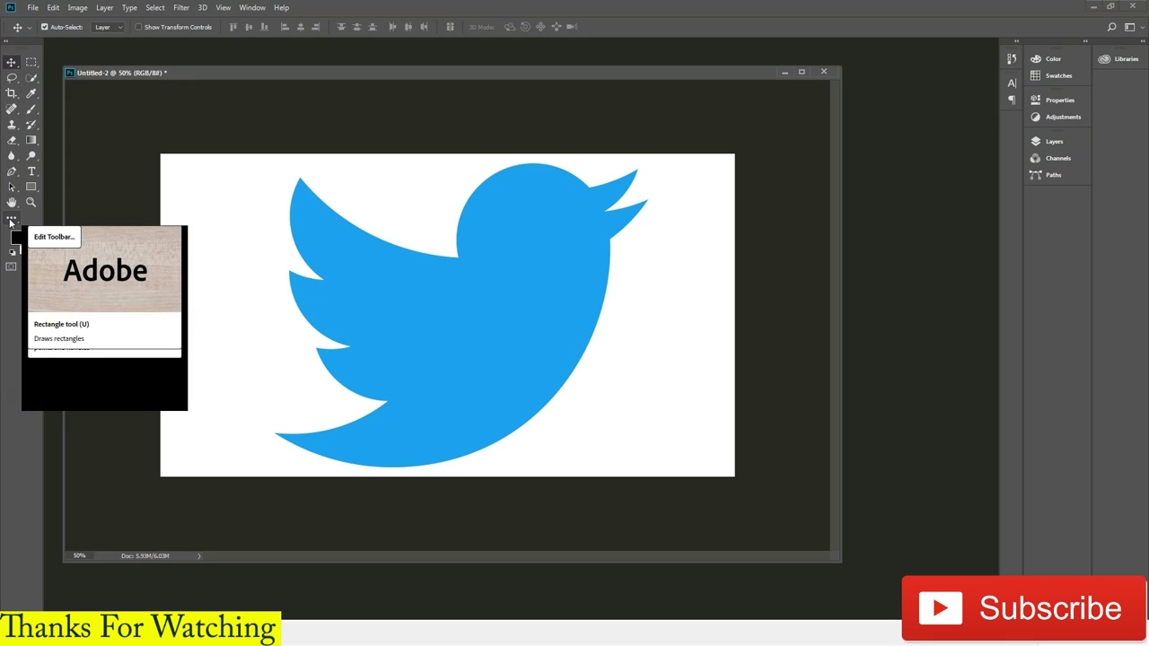
{"action": "left_click", "coordinate": [11, 220]}
{"action": "left_click", "coordinate": [15, 221]}
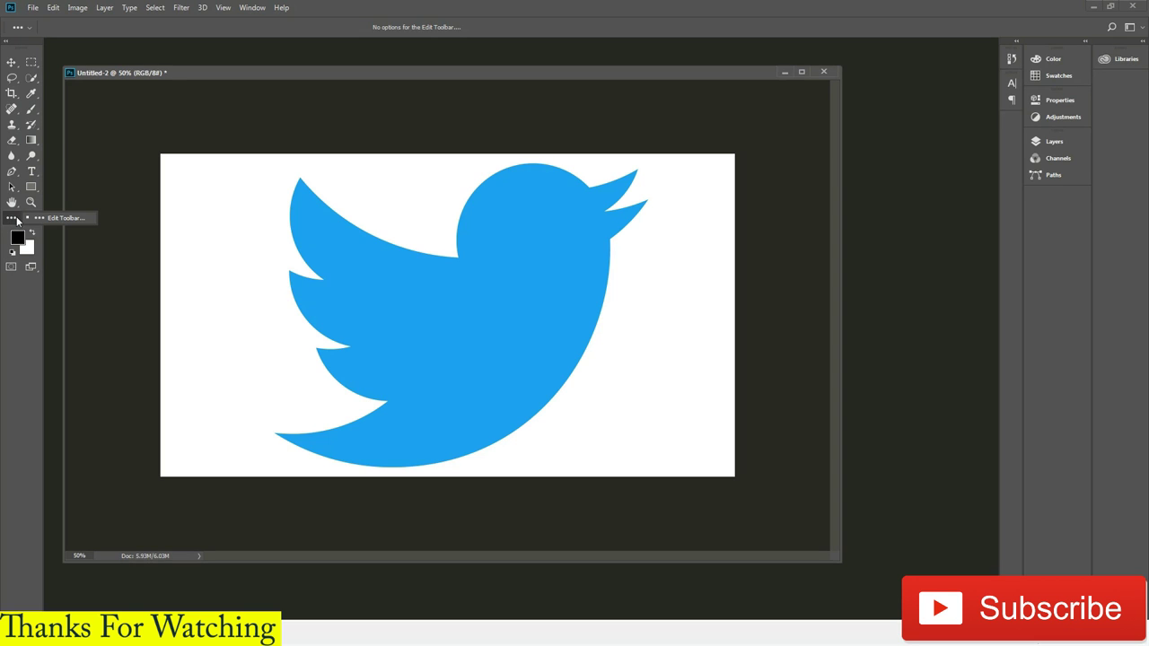
Review the Customize Toolbar dialog, repositioning it, then close it unchanged.
{"action": "left_click", "coordinate": [34, 221]}
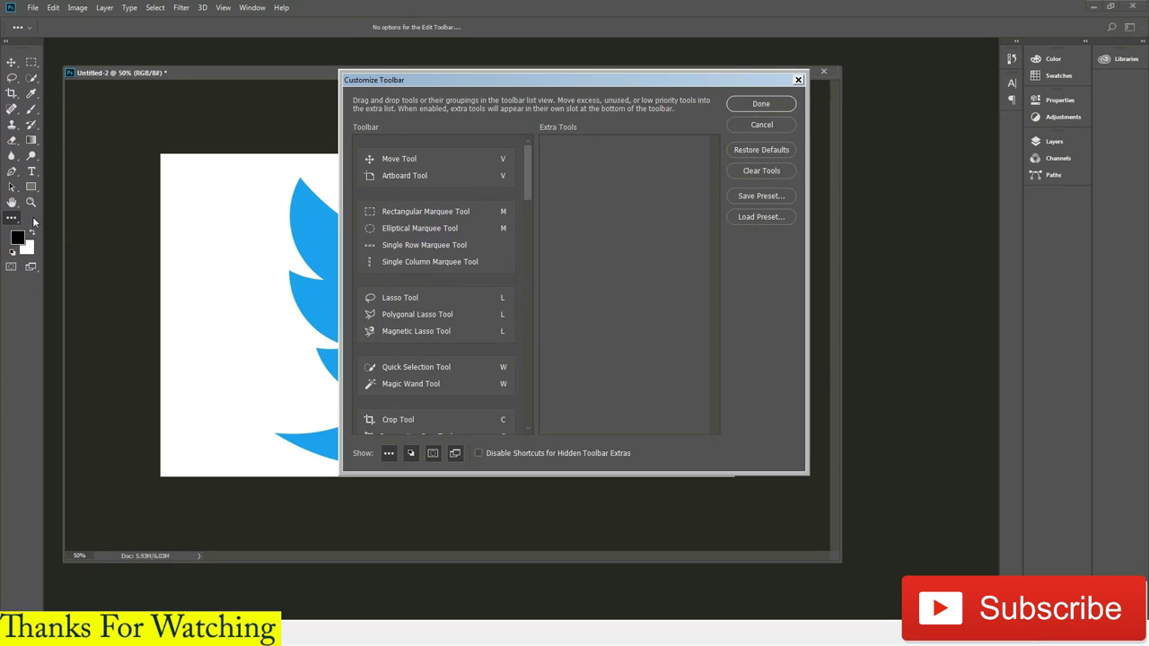
{"action": "left_click_drag", "start_coordinate": [462, 85], "coordinate": [337, 100]}
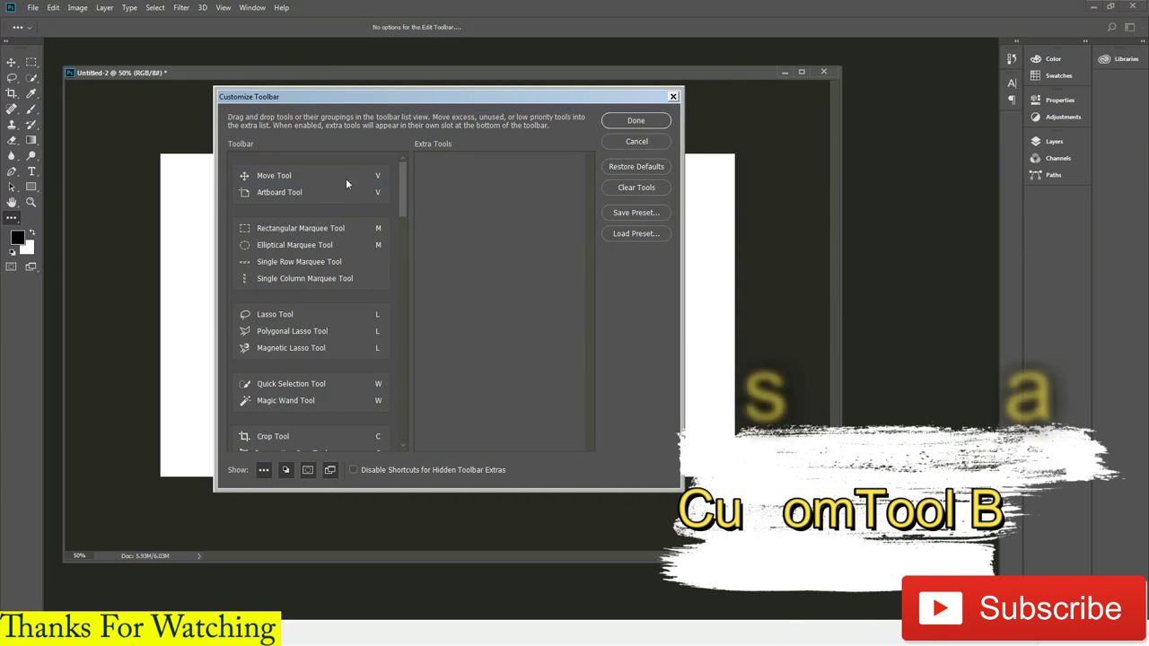
{"action": "mouse_move", "coordinate": [403, 193]}
{"action": "left_mouse_down"}
{"action": "mouse_move", "coordinate": [416, 418]}
{"action": "mouse_move", "coordinate": [439, 177]}
{"action": "mouse_move", "coordinate": [403, 181]}
{"action": "mouse_move", "coordinate": [399, 284]}
{"action": "mouse_move", "coordinate": [414, 182]}
{"action": "mouse_move", "coordinate": [403, 394]}
{"action": "mouse_move", "coordinate": [421, 213]}
{"action": "left_mouse_up"}
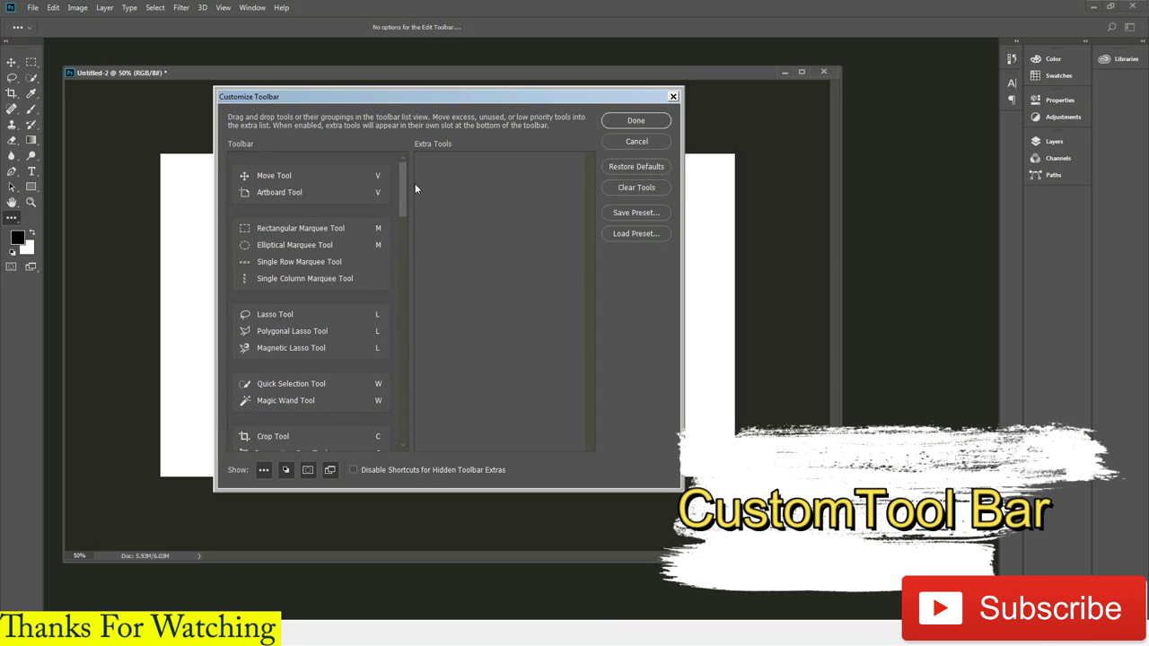
{"action": "left_click_drag", "start_coordinate": [451, 101], "coordinate": [456, 141]}
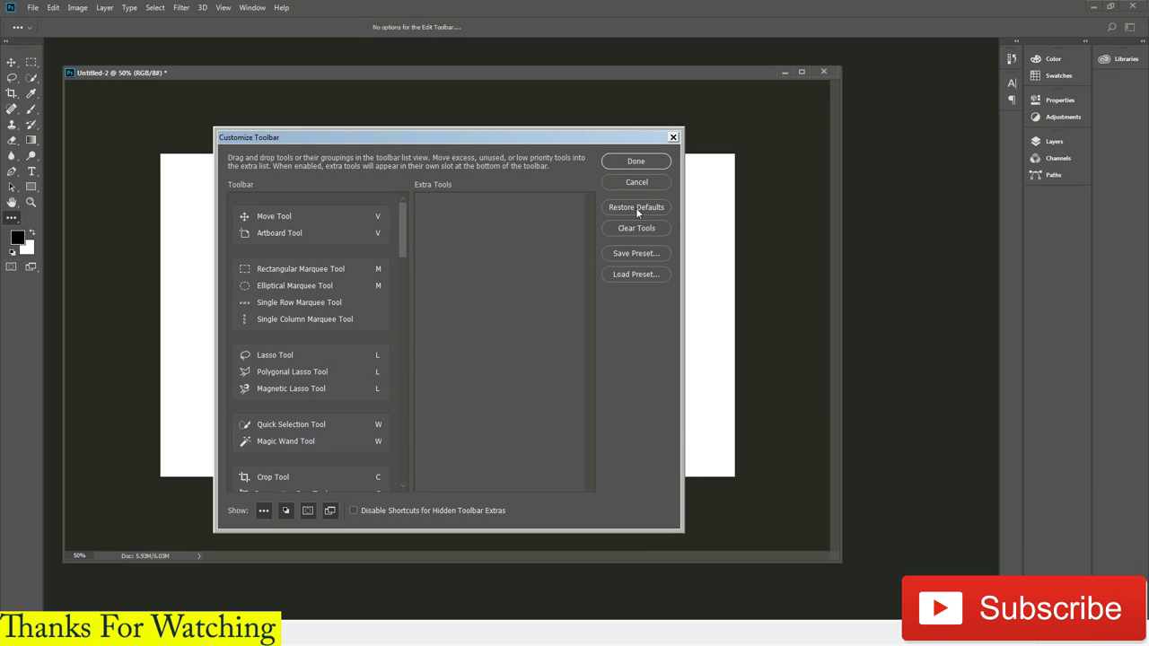
{"action": "left_click", "coordinate": [664, 164]}
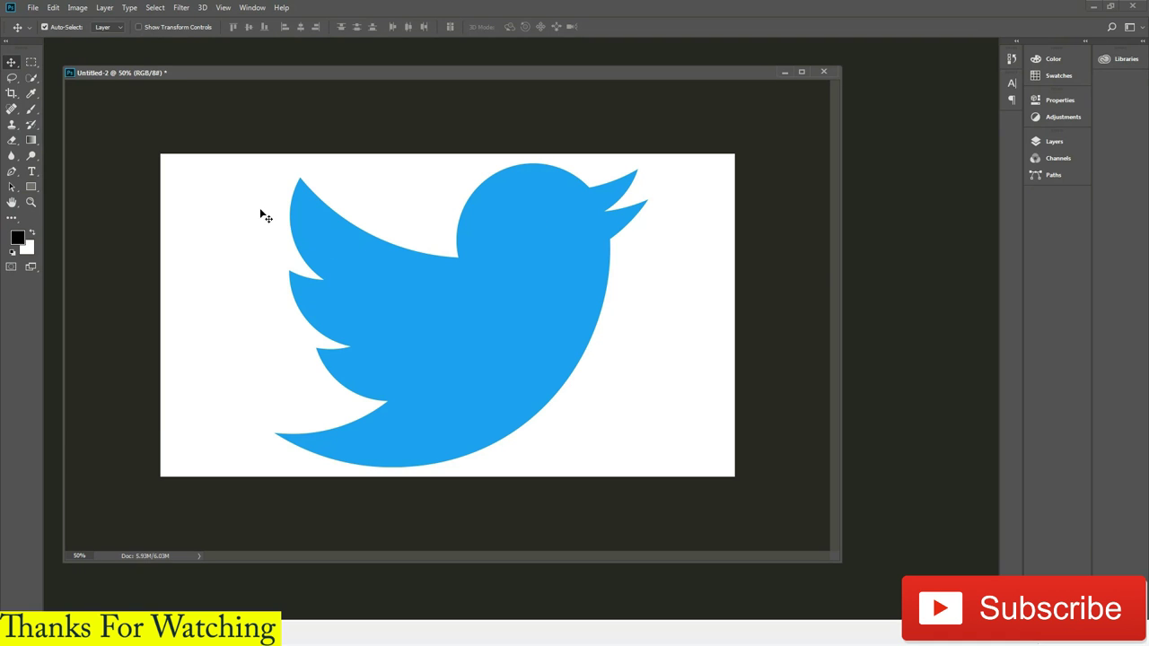
Show the text layer's Properties panel and drop down its font family list.
{"action": "left_click_drag", "start_coordinate": [370, 77], "coordinate": [392, 82]}
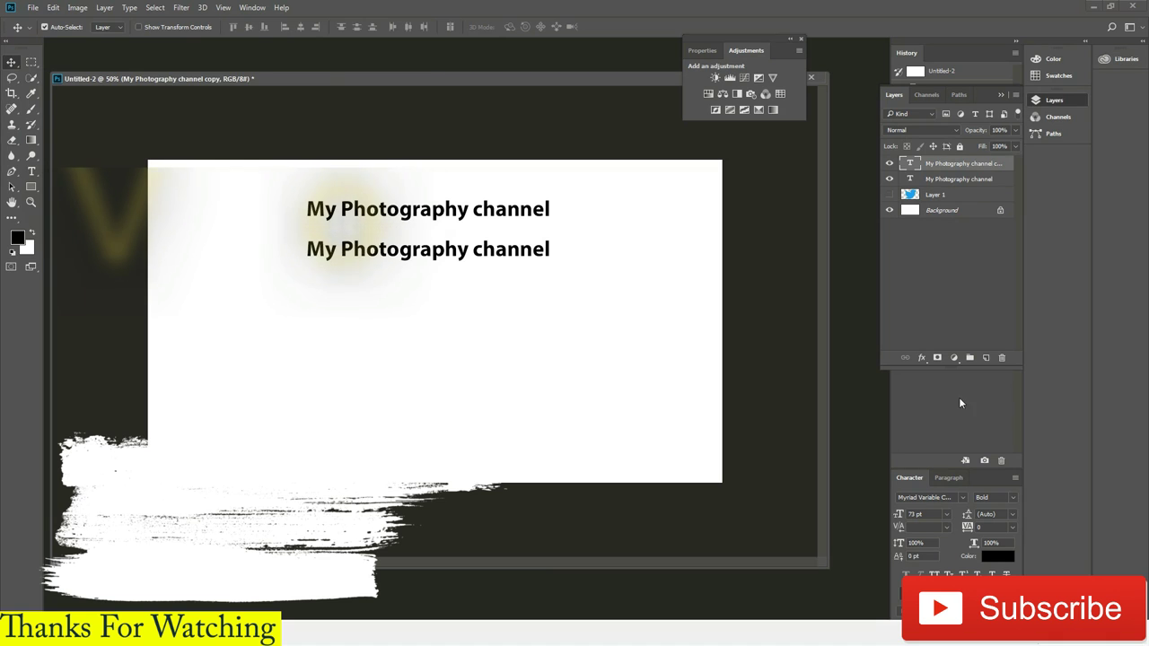
{"action": "left_click", "coordinate": [702, 51]}
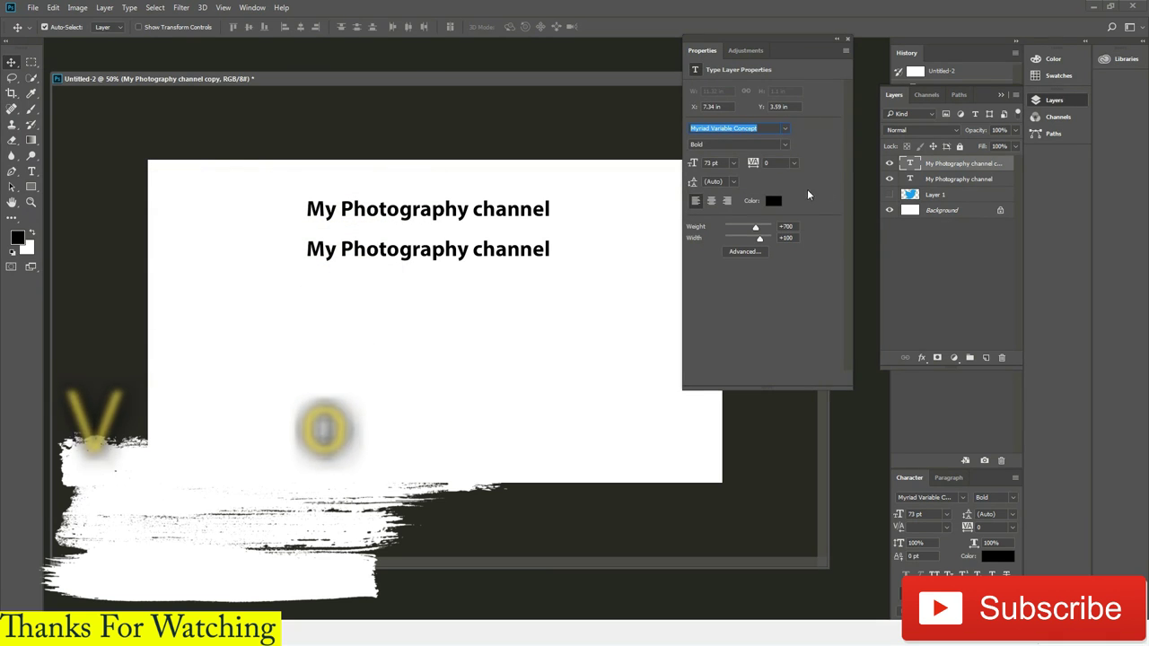
{"action": "left_click", "coordinate": [784, 129]}
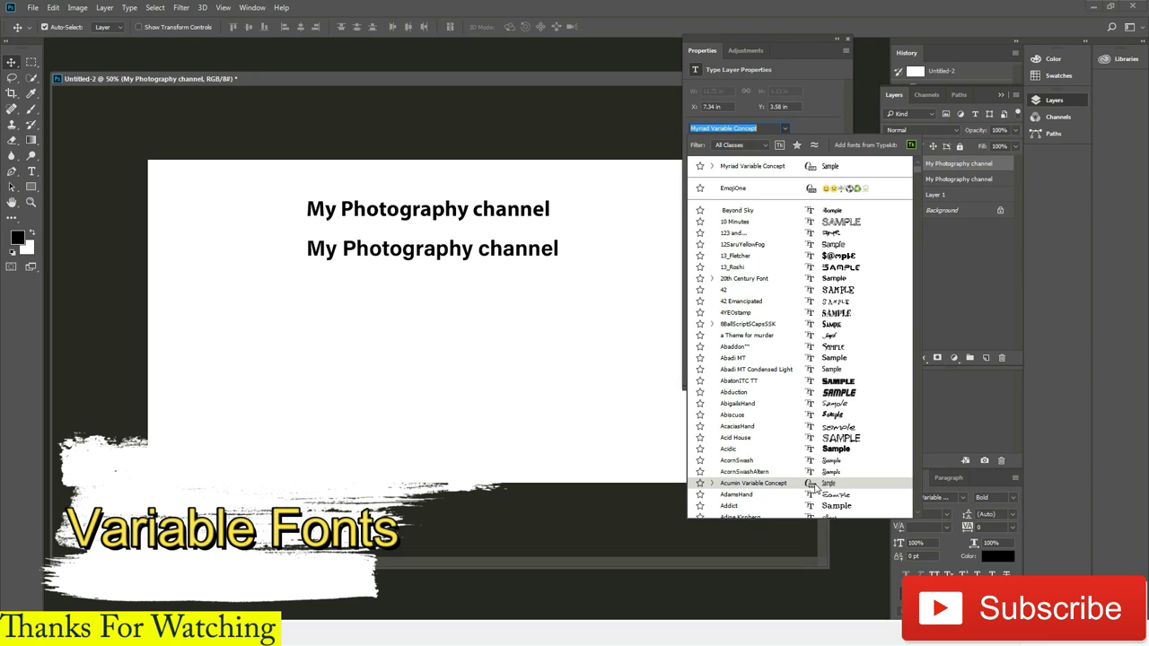
Apply Acumin Variable Concept to the title and adjust its weight to 900.
{"action": "left_click", "coordinate": [814, 483]}
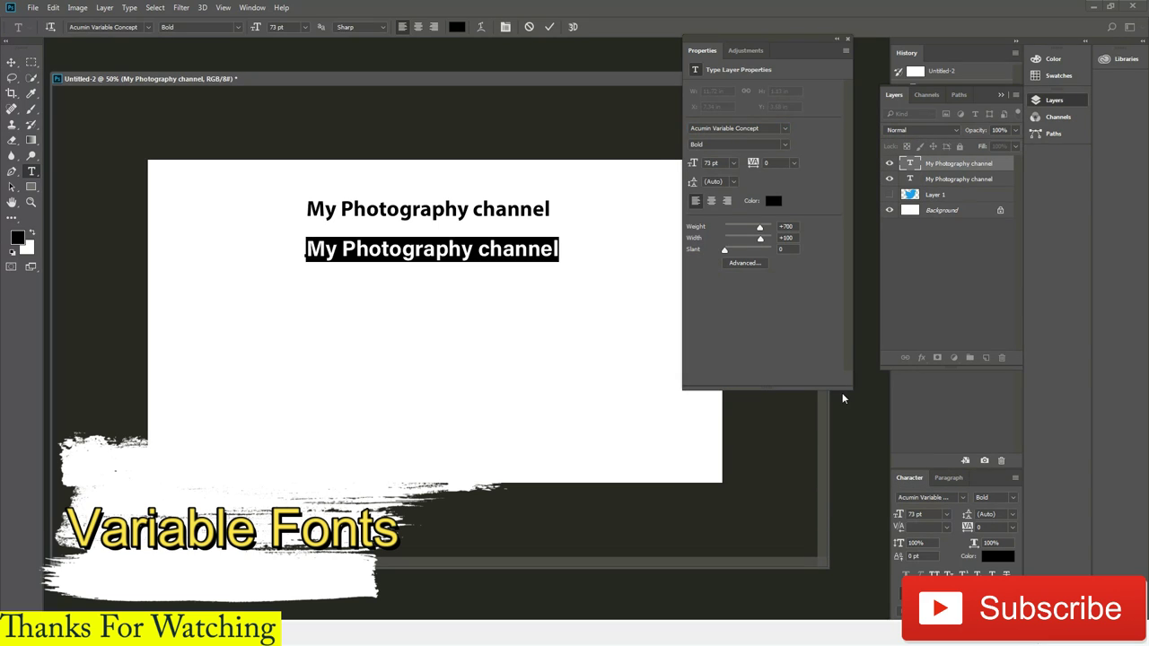
{"action": "left_click", "coordinate": [557, 248]}
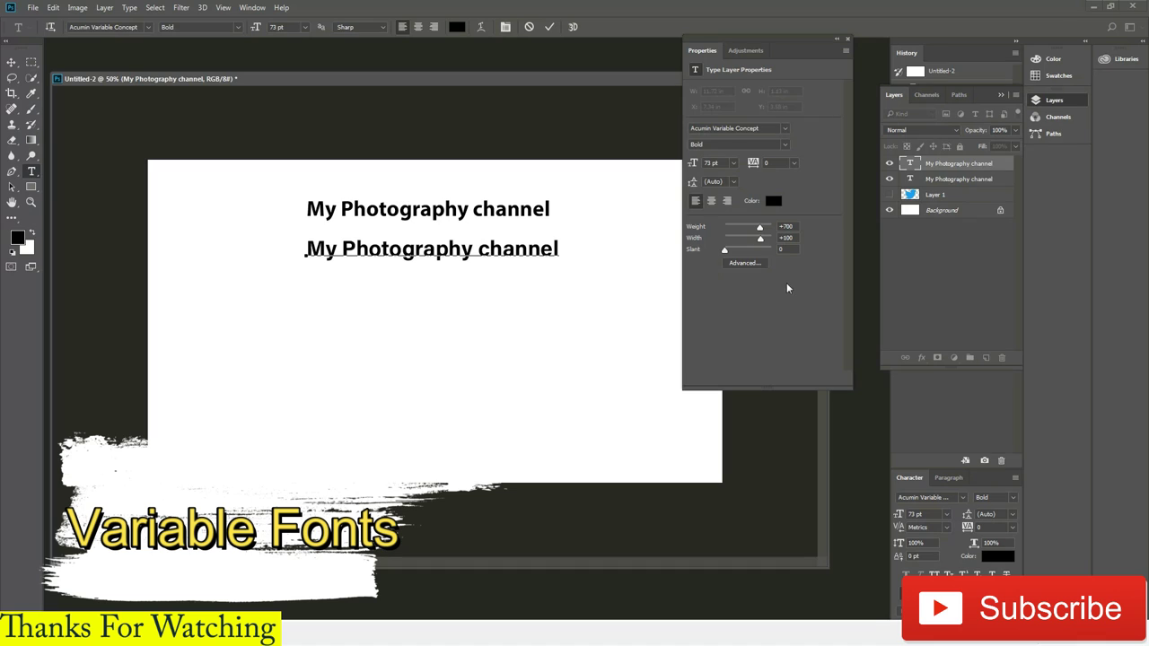
{"action": "left_click_drag", "start_coordinate": [761, 230], "coordinate": [746, 230]}
{"action": "mouse_move", "coordinate": [560, 250]}
{"action": "left_mouse_down"}
{"action": "mouse_move", "coordinate": [315, 249]}
{"action": "mouse_move", "coordinate": [282, 235]}
{"action": "left_mouse_up"}
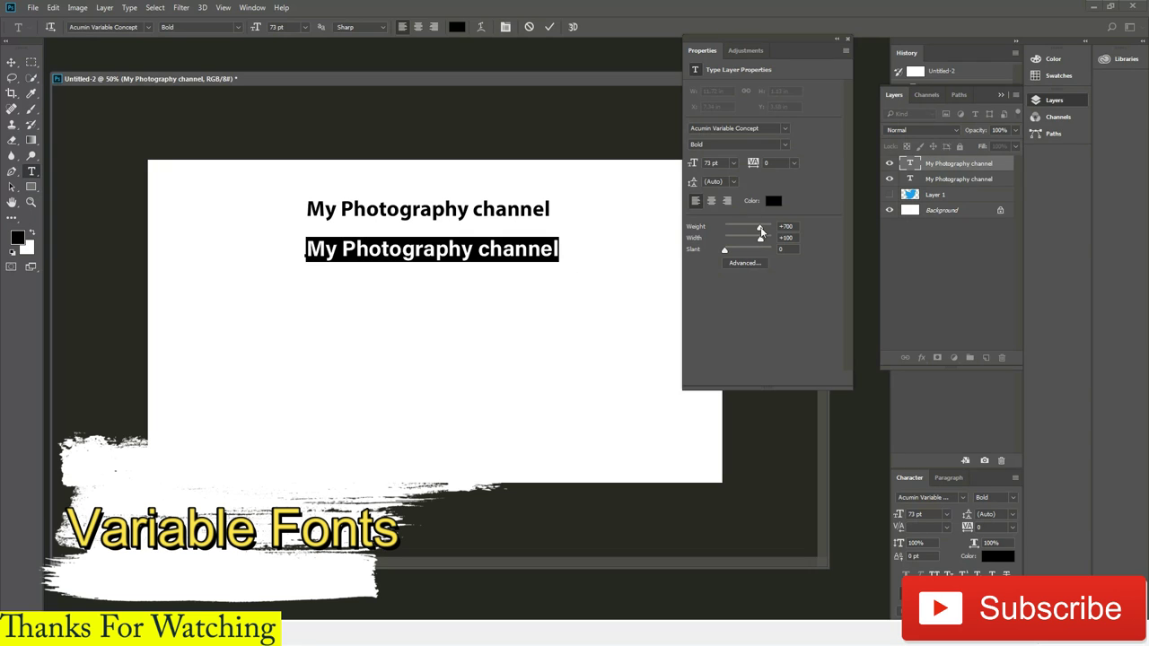
{"action": "left_click_drag", "start_coordinate": [760, 228], "coordinate": [727, 235]}
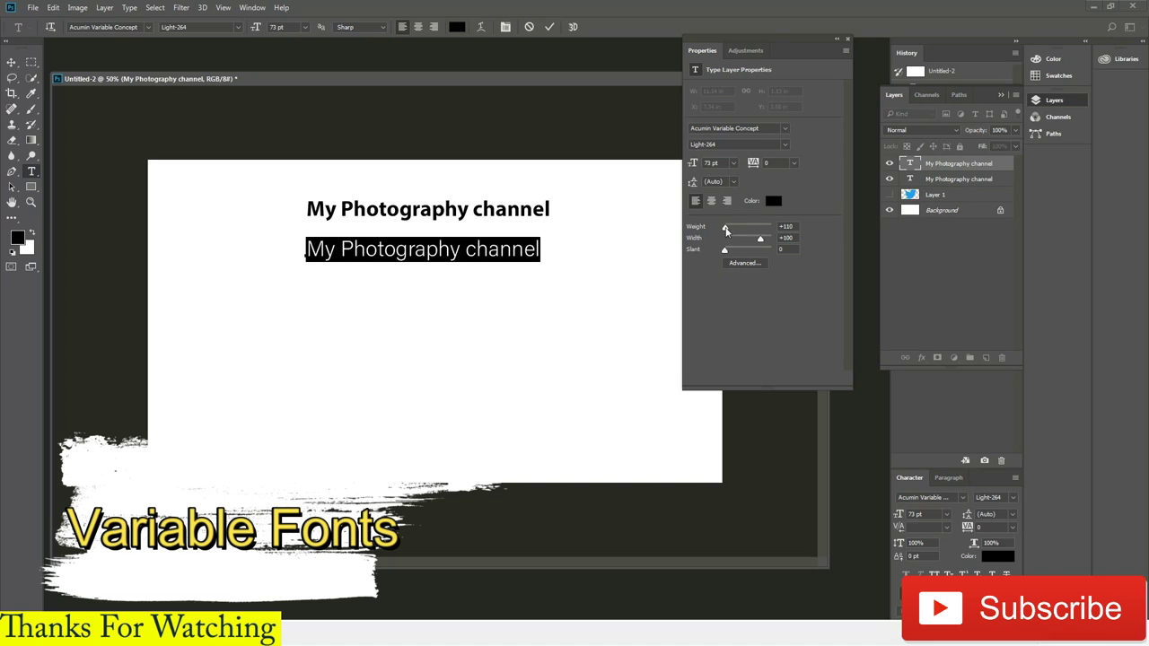
{"action": "left_click_drag", "start_coordinate": [727, 232], "coordinate": [757, 231]}
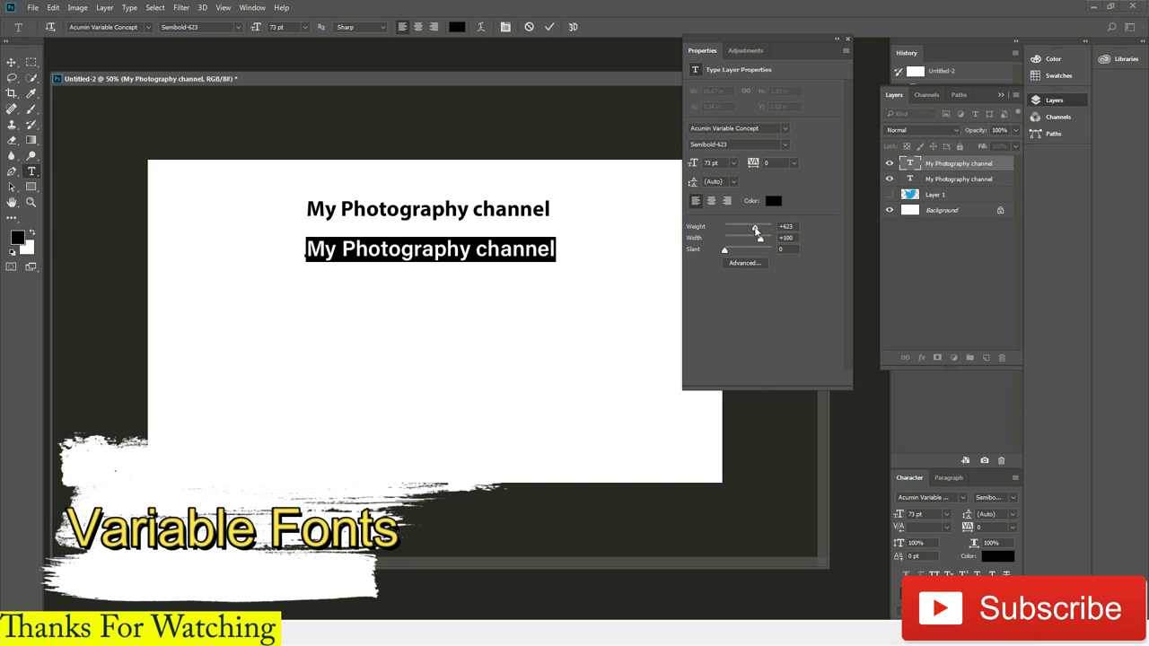
{"action": "mouse_move", "coordinate": [754, 228]}
{"action": "left_mouse_down"}
{"action": "mouse_move", "coordinate": [736, 228]}
{"action": "mouse_move", "coordinate": [759, 232]}
{"action": "mouse_move", "coordinate": [748, 242]}
{"action": "left_mouse_up"}
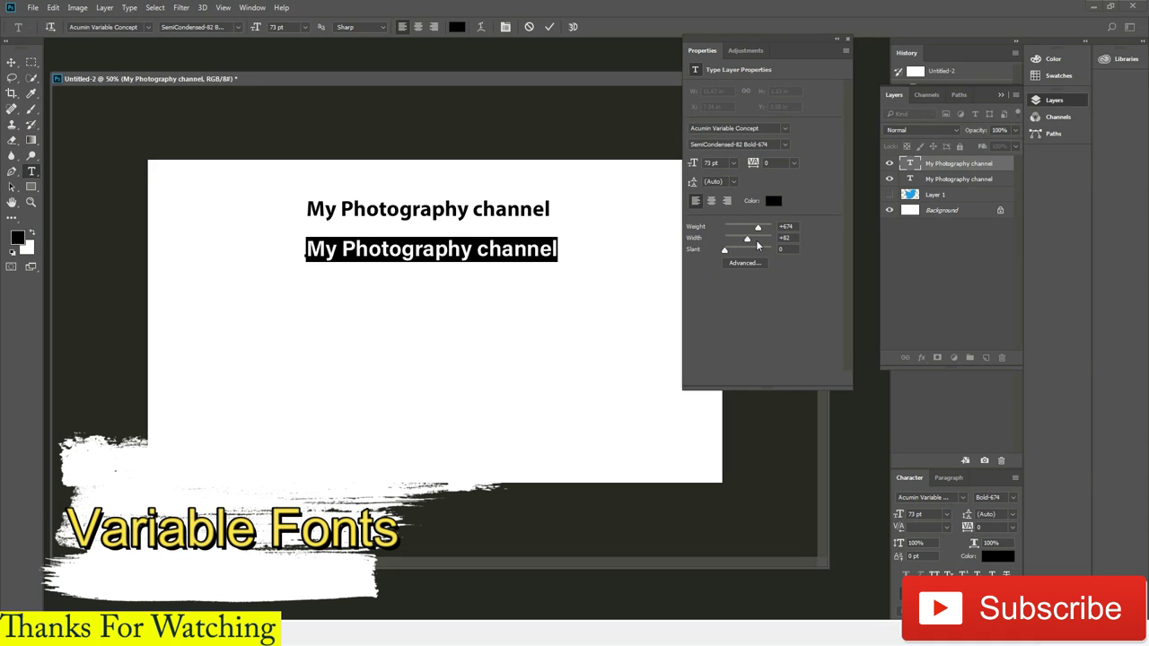
Set the title's width to 108 and slant to +5.
{"action": "mouse_move", "coordinate": [747, 241]}
{"action": "left_mouse_down"}
{"action": "mouse_move", "coordinate": [734, 242]}
{"action": "mouse_move", "coordinate": [765, 241]}
{"action": "left_mouse_up"}
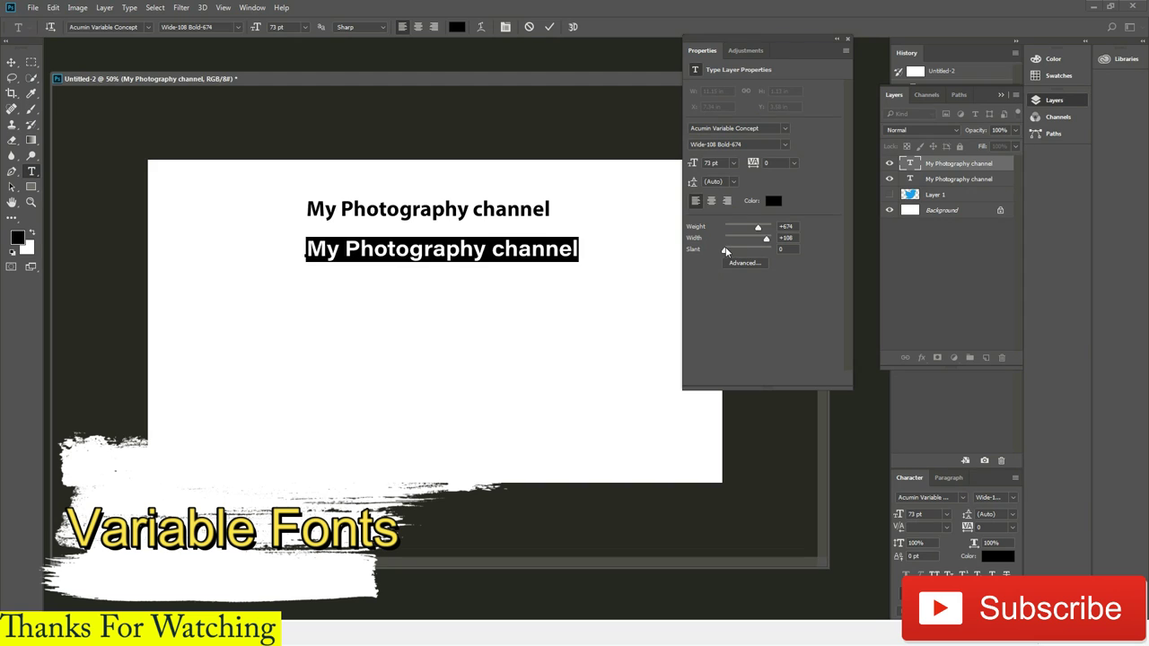
{"action": "mouse_move", "coordinate": [725, 250]}
{"action": "left_mouse_down"}
{"action": "mouse_move", "coordinate": [766, 251]}
{"action": "mouse_move", "coordinate": [729, 254]}
{"action": "mouse_move", "coordinate": [744, 251]}
{"action": "left_mouse_up"}
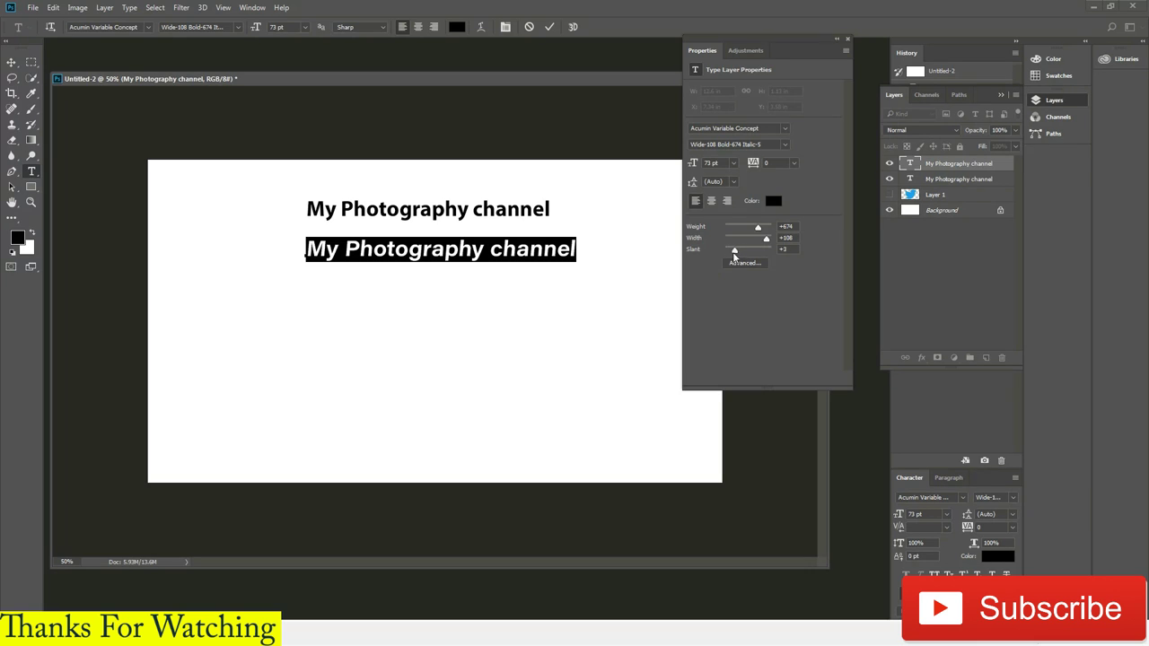
{"action": "mouse_move", "coordinate": [743, 255]}
{"action": "left_mouse_down"}
{"action": "mouse_move", "coordinate": [732, 256]}
{"action": "mouse_move", "coordinate": [743, 256]}
{"action": "left_mouse_up"}
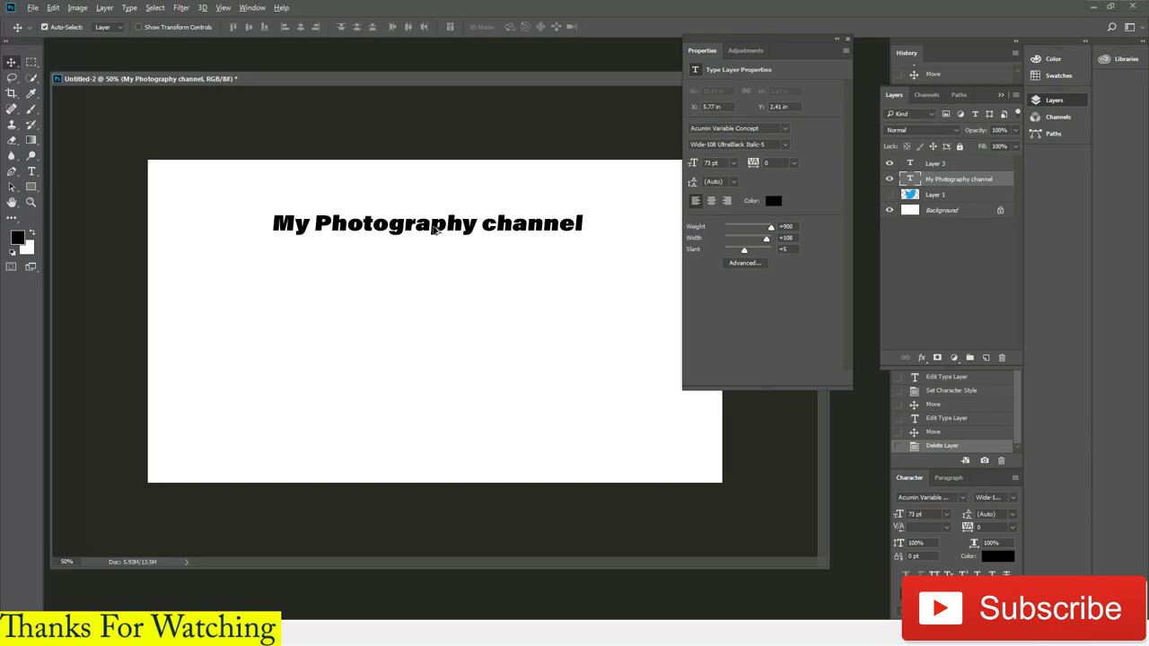
Duplicate the title below and thin the whole copy to weight 100.
{"action": "left_click_drag", "start_coordinate": [437, 231], "coordinate": [437, 280]}
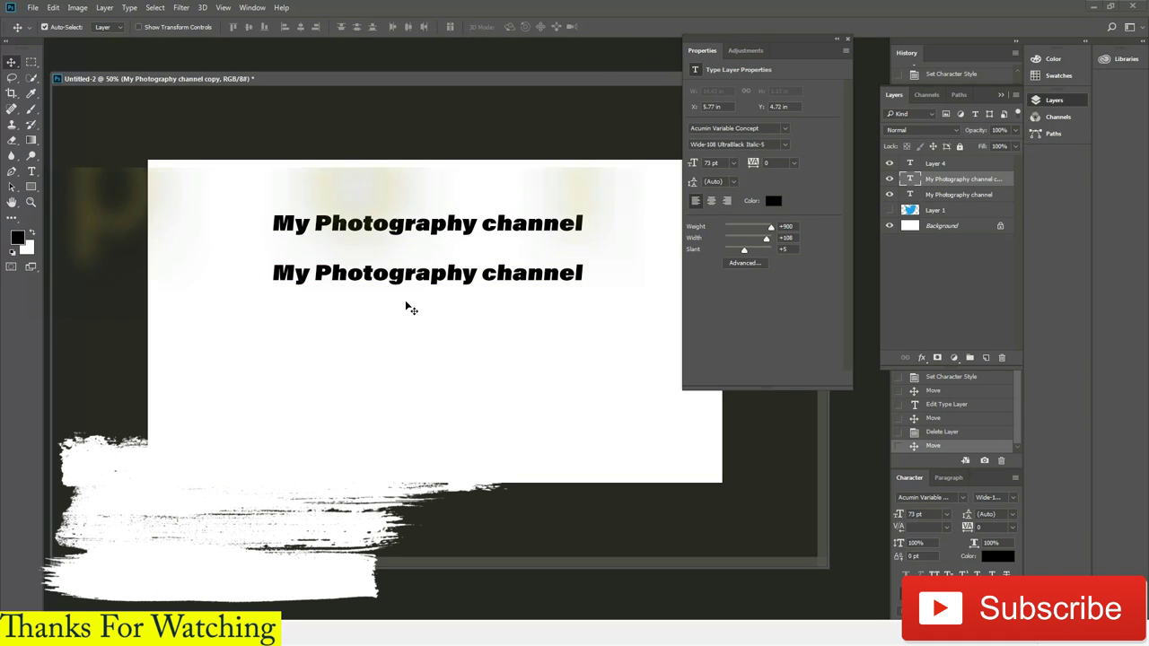
{"action": "key", "text": "t"}
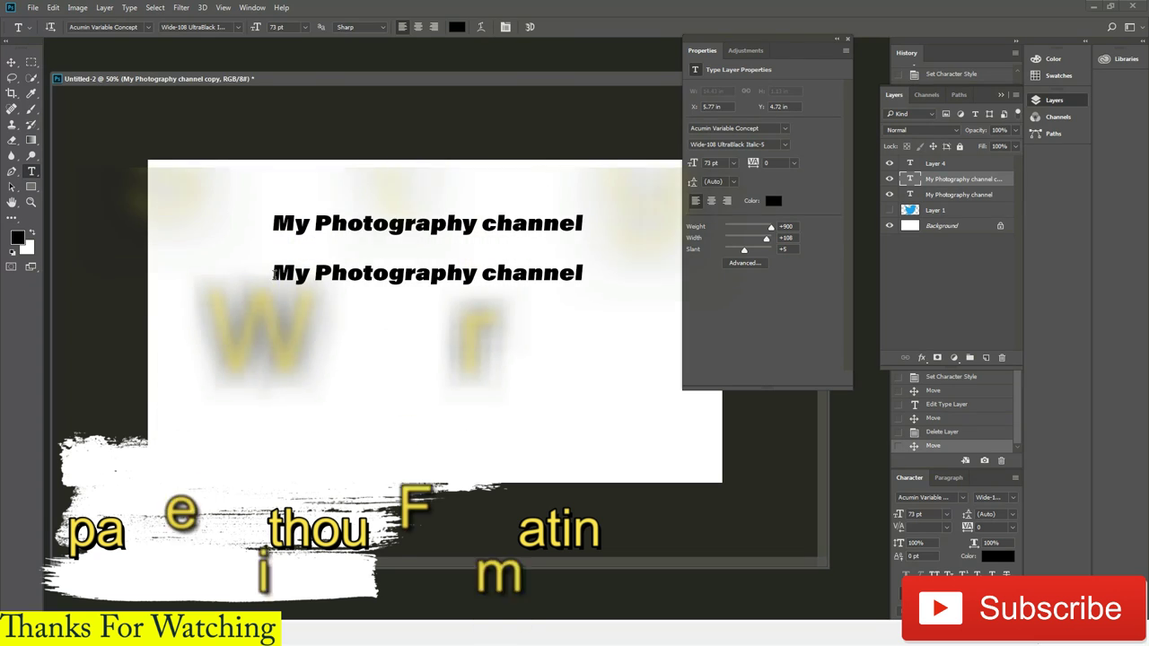
{"action": "left_click_drag", "start_coordinate": [273, 273], "coordinate": [583, 273]}
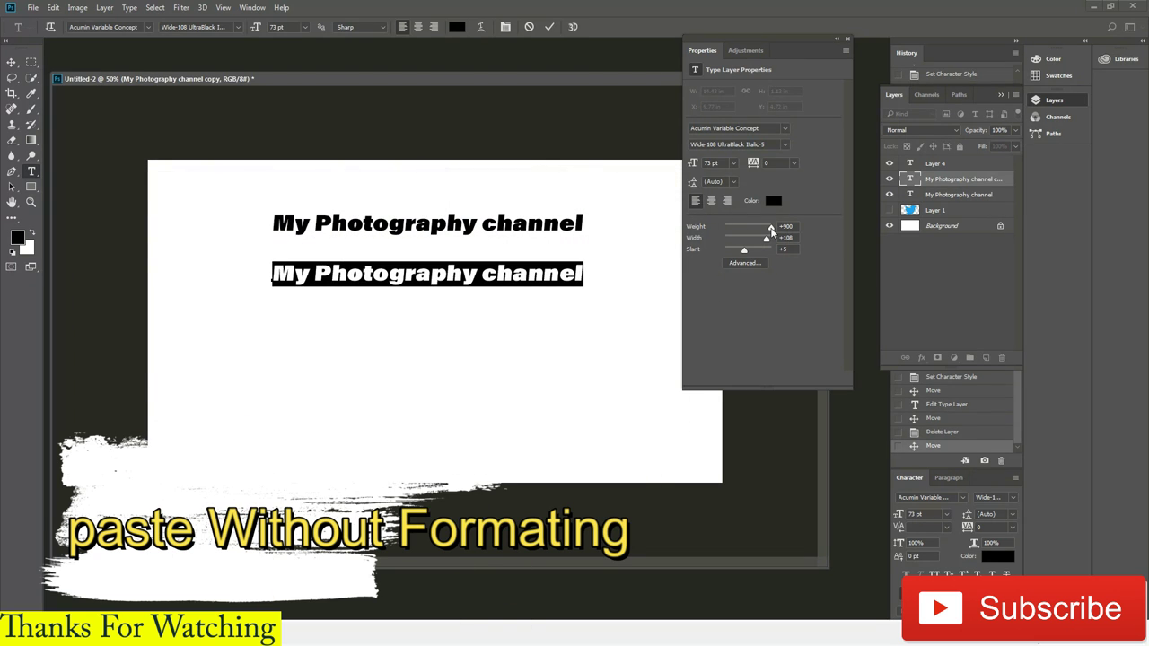
{"action": "left_click_drag", "start_coordinate": [770, 229], "coordinate": [711, 232]}
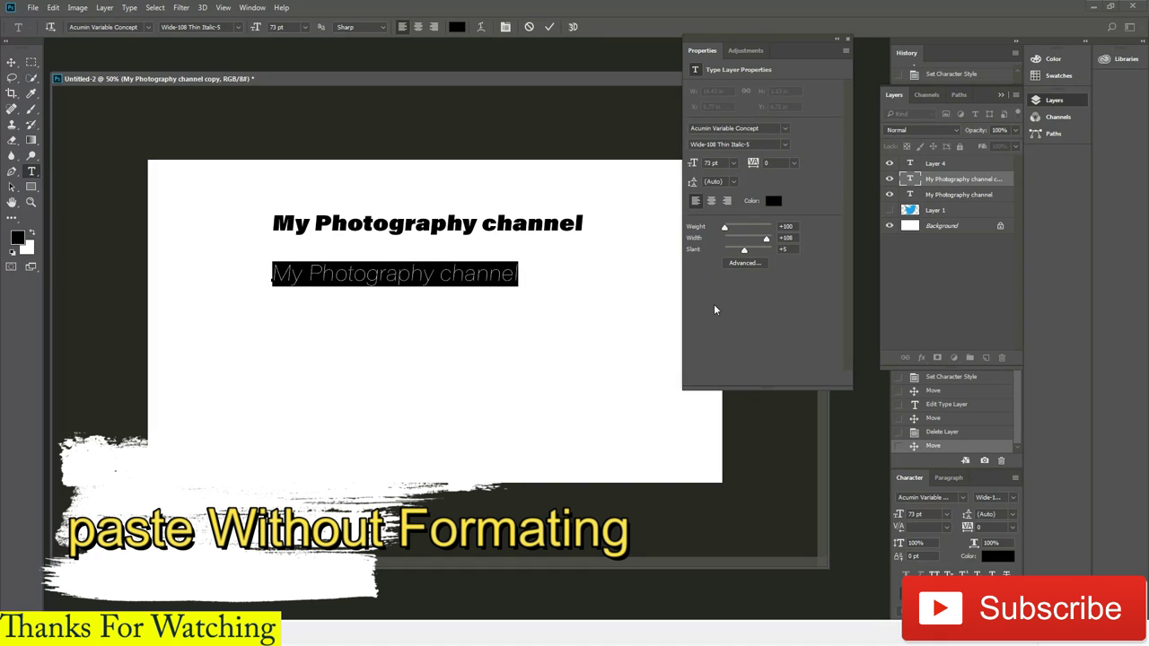
{"action": "left_click", "coordinate": [489, 276]}
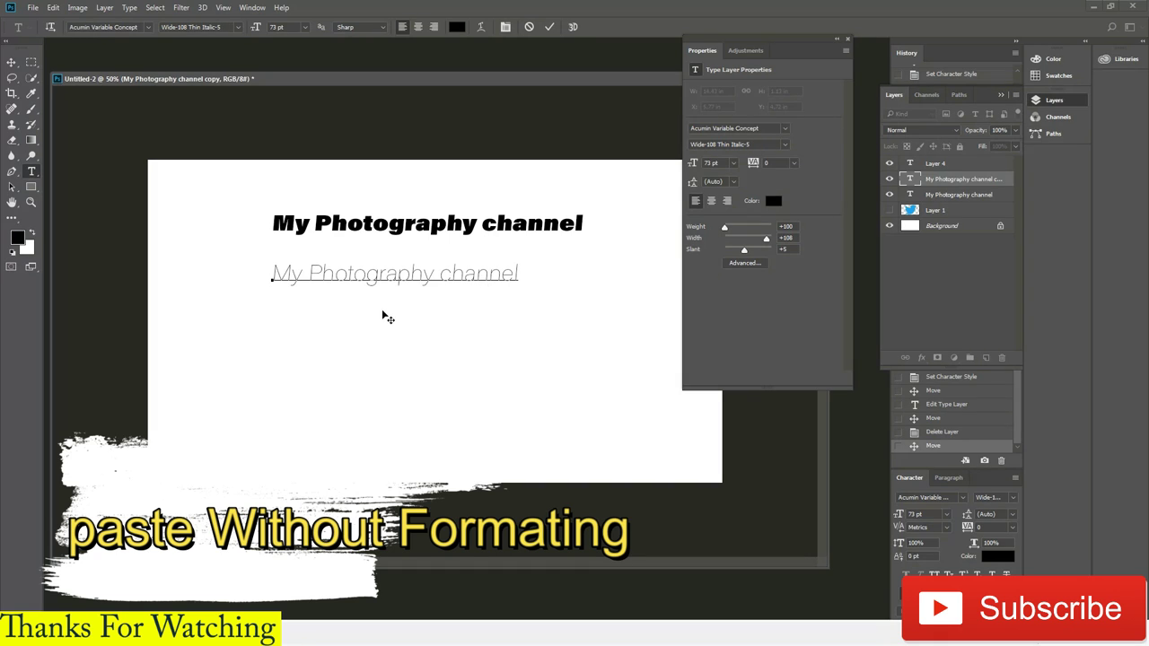
{"action": "left_click_drag", "start_coordinate": [382, 315], "coordinate": [391, 314]}
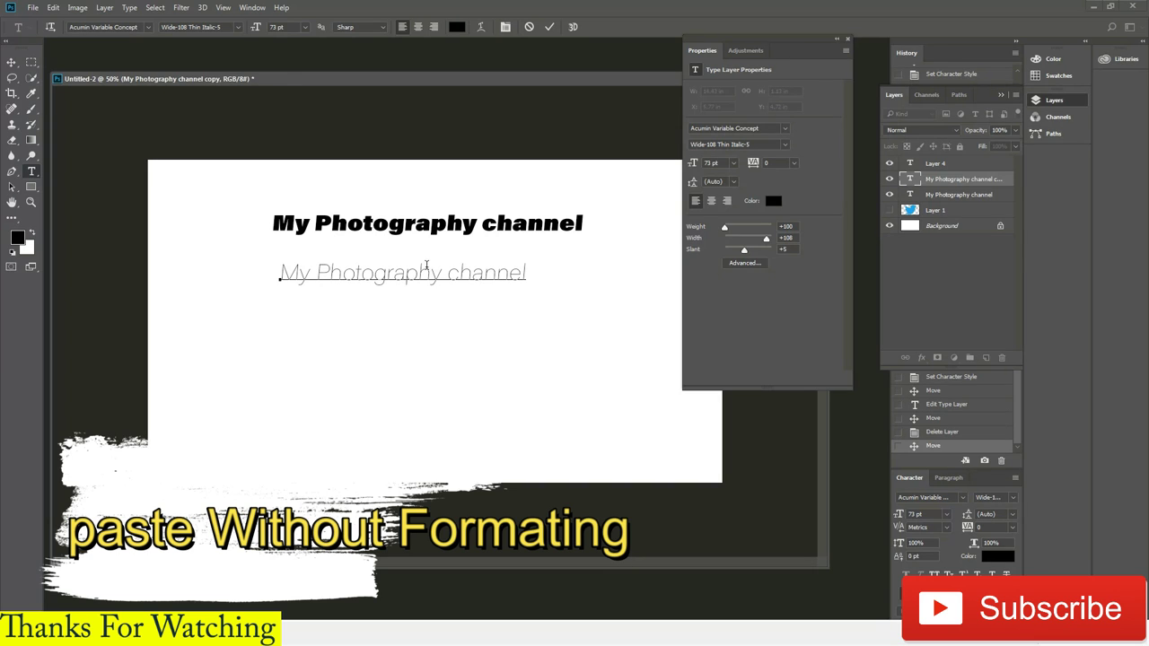
Copy the heavy 'My' from the title and select 'My' in the thin line.
{"action": "left_click_drag", "start_coordinate": [310, 224], "coordinate": [273, 224]}
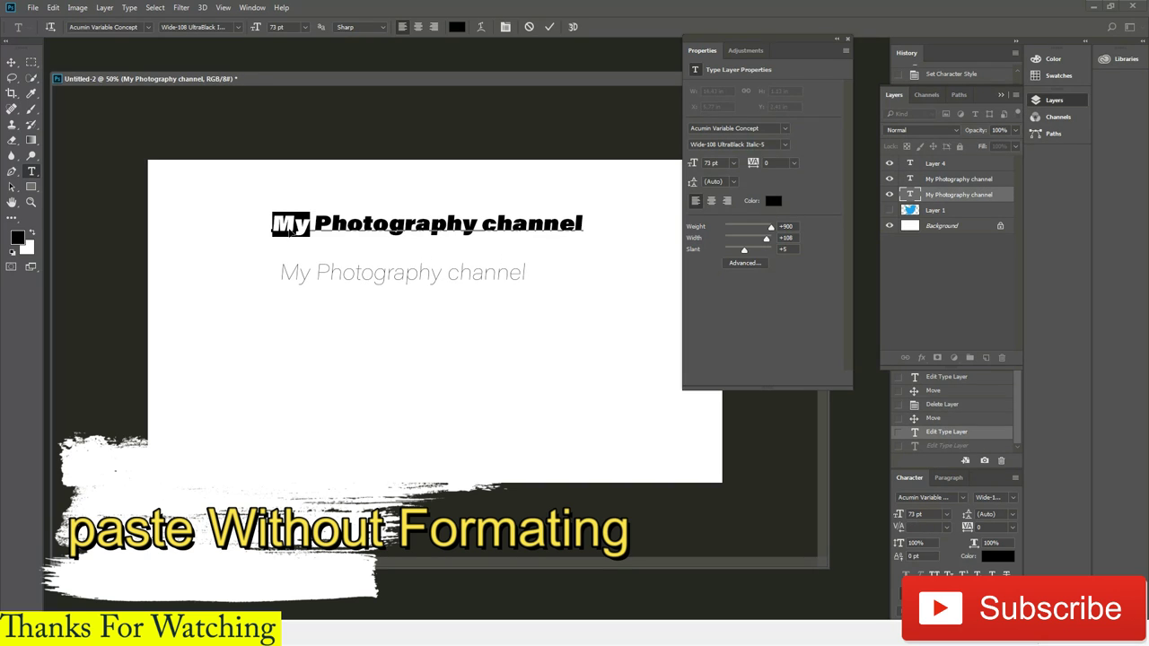
{"action": "key", "text": "ctrl+c"}
{"action": "left_click", "coordinate": [306, 274]}
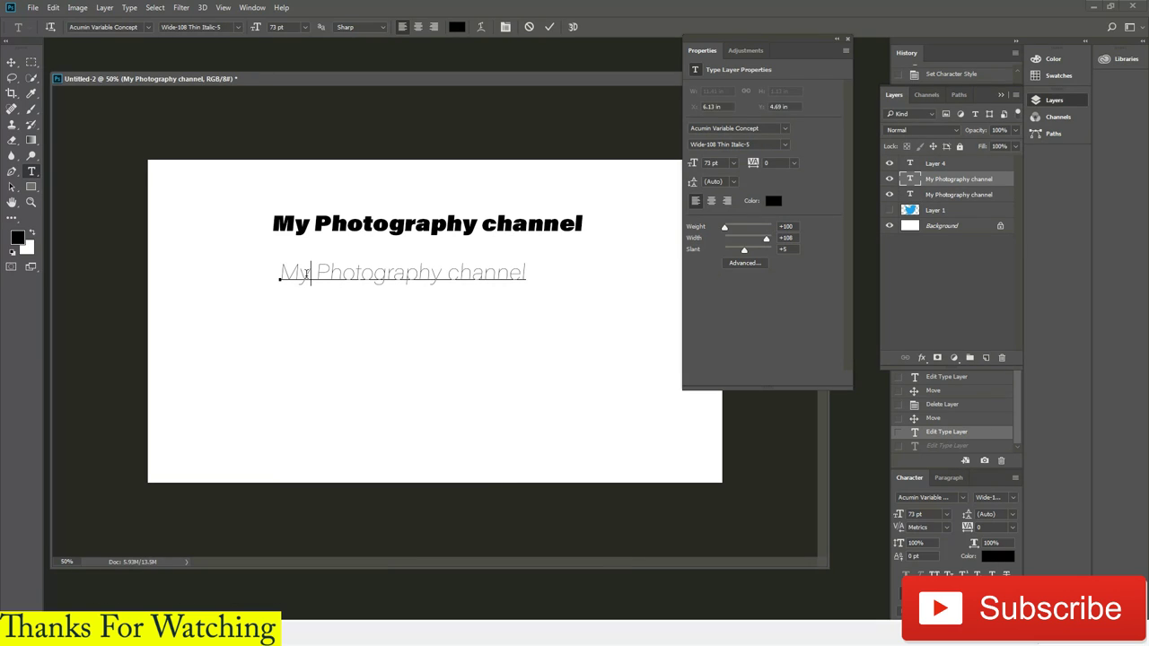
{"action": "left_click_drag", "start_coordinate": [306, 274], "coordinate": [279, 275]}
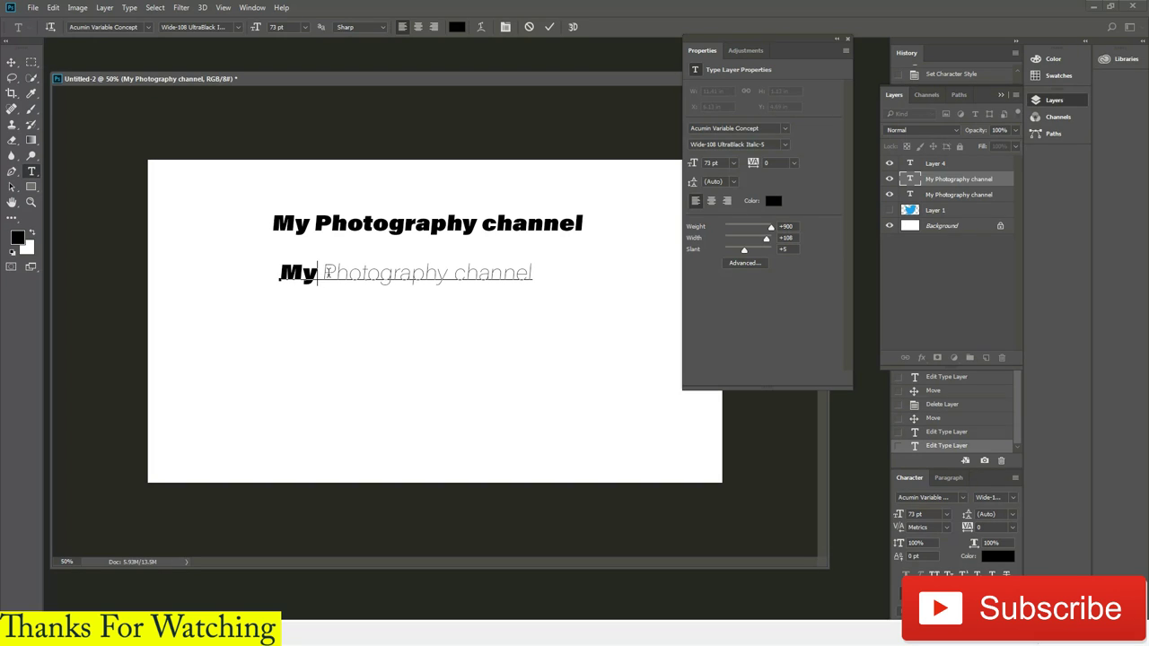
Copy 'Photography' from the lower line, commit, and select 'Photography' in the title.
{"action": "left_click_drag", "start_coordinate": [323, 273], "coordinate": [442, 272]}
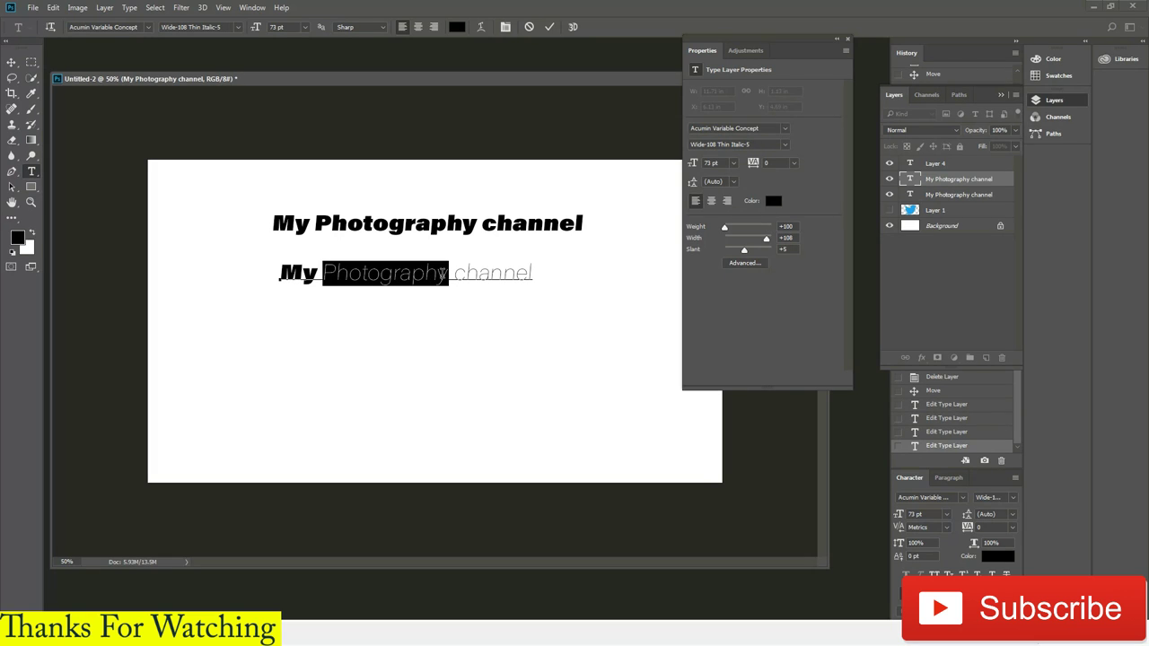
{"action": "right_click", "coordinate": [442, 274]}
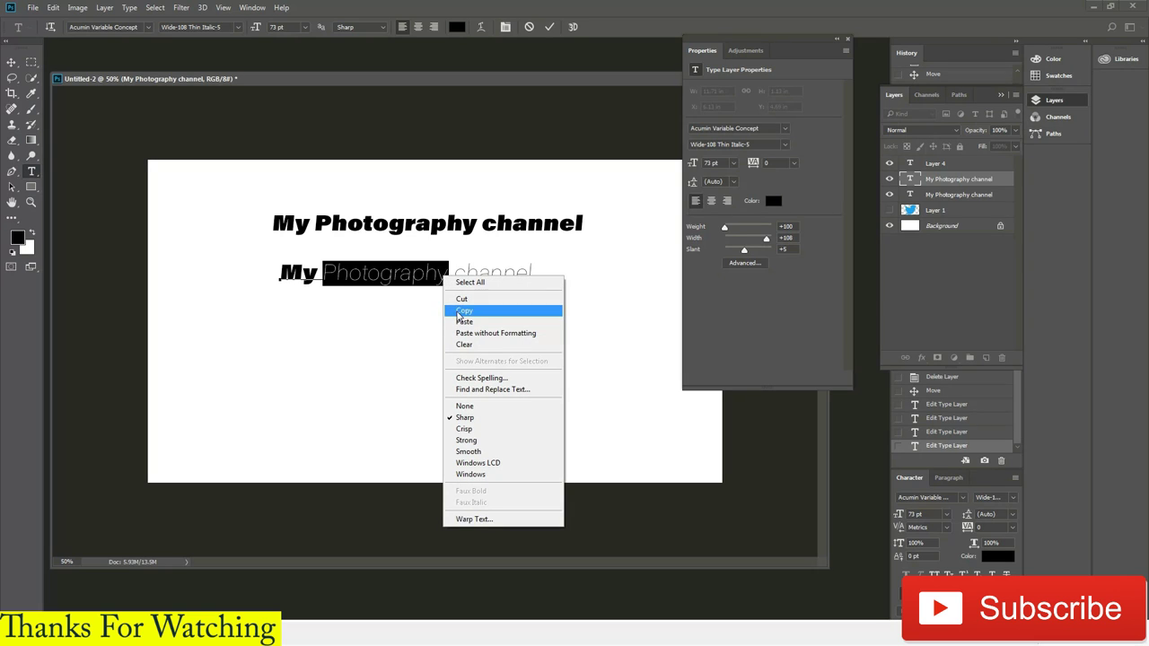
{"action": "left_click", "coordinate": [461, 311]}
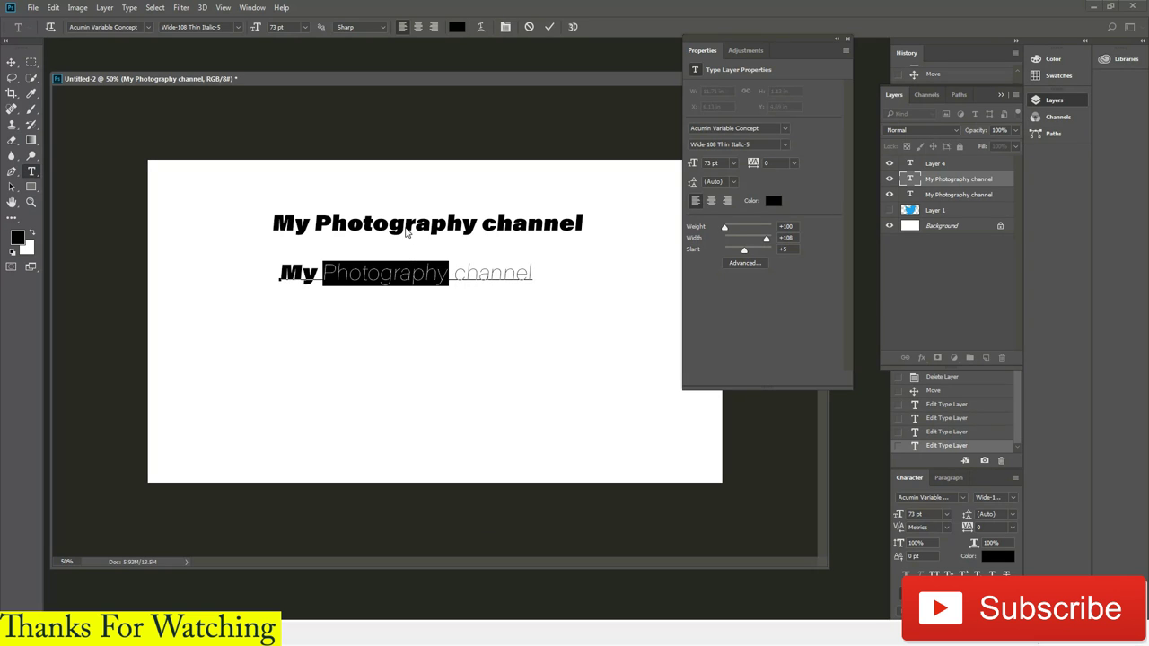
{"action": "key", "text": "ctrl+Return"}
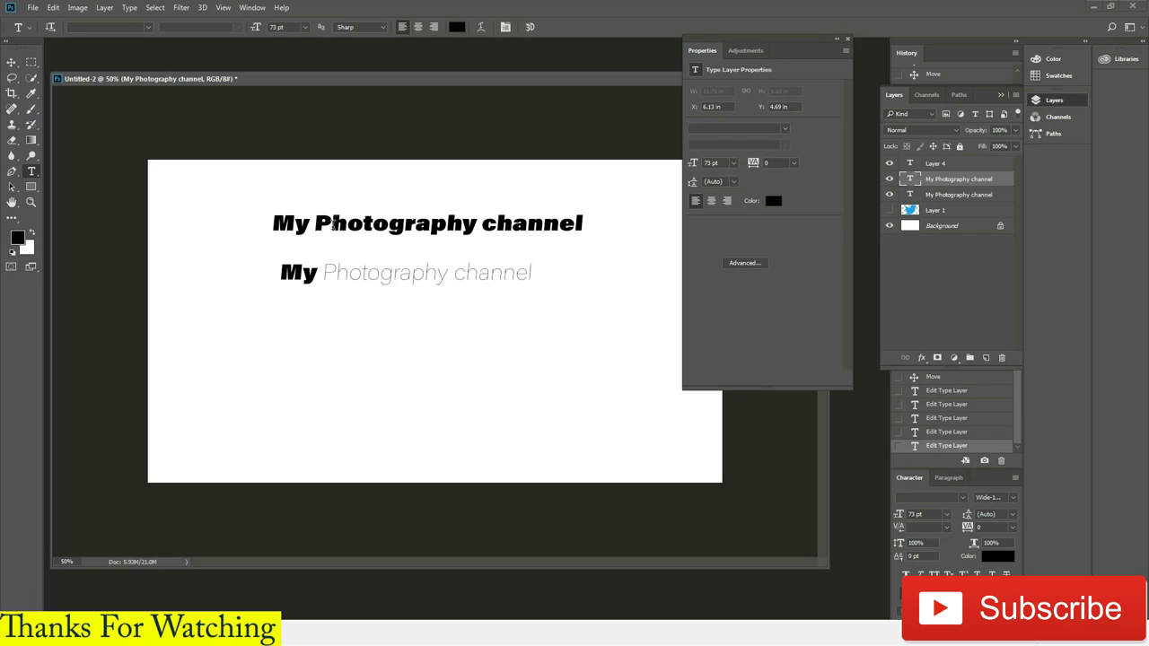
{"action": "left_click_drag", "start_coordinate": [315, 224], "coordinate": [476, 223]}
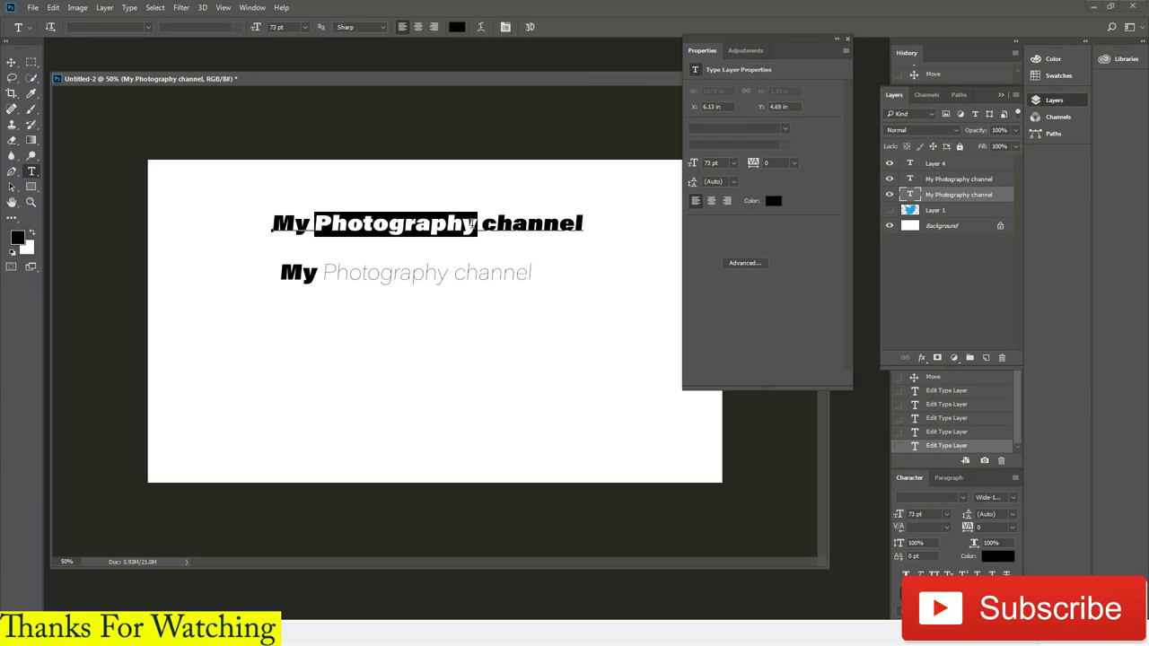
{"action": "right_click", "coordinate": [473, 226]}
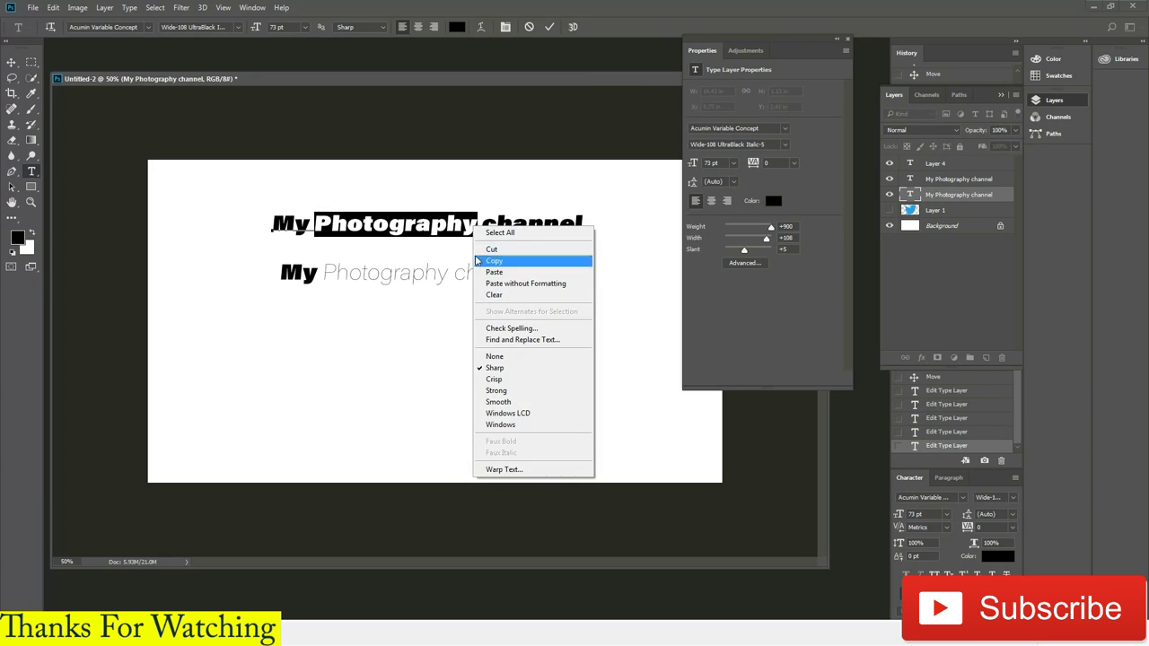
Make 'Photography' in the top line thin italic.
{"action": "left_click", "coordinate": [477, 260]}
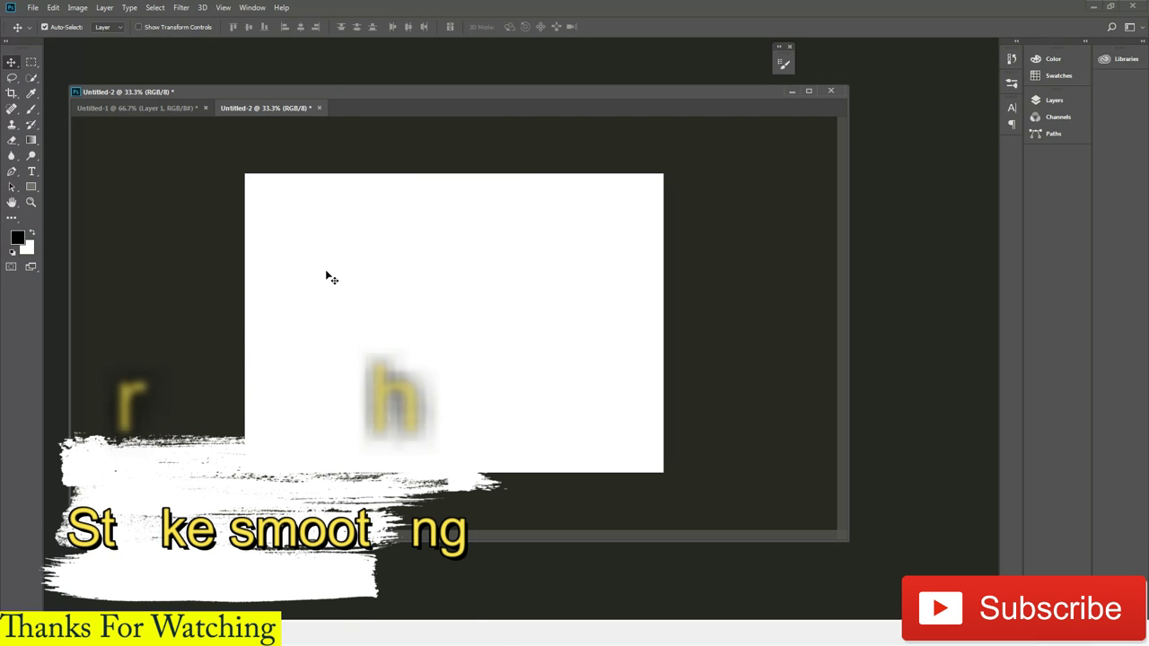
Set brush Smoothing to 0% and paint a jagged zigzag across the canvas top.
{"action": "key", "text": "b"}
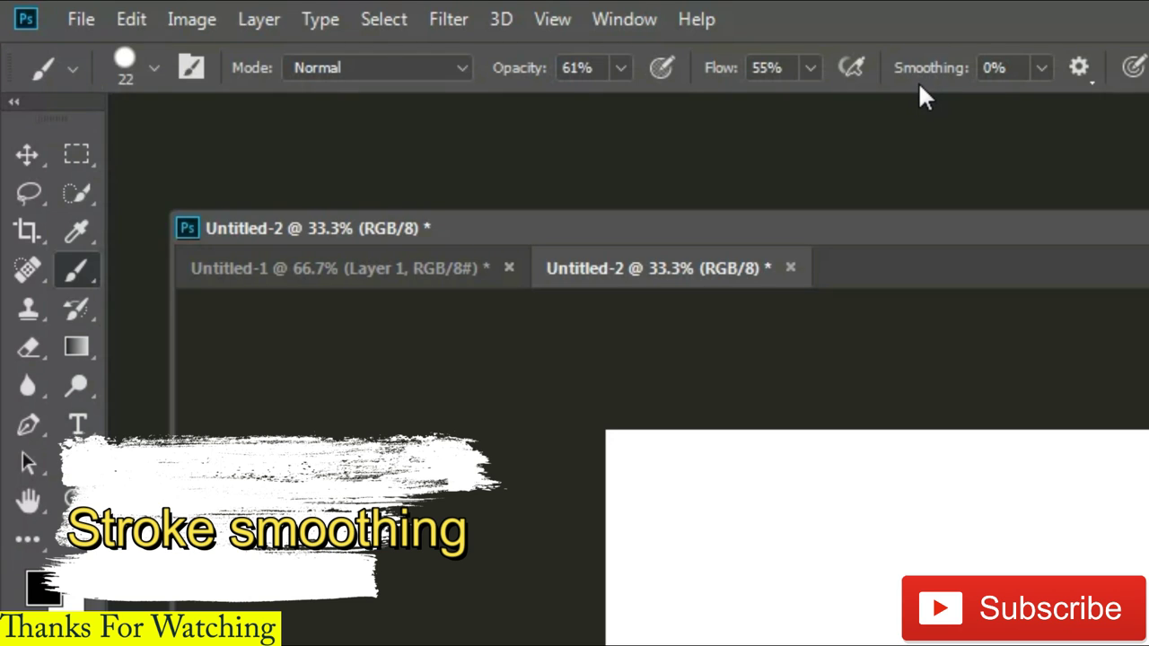
{"action": "left_click", "coordinate": [1039, 68]}
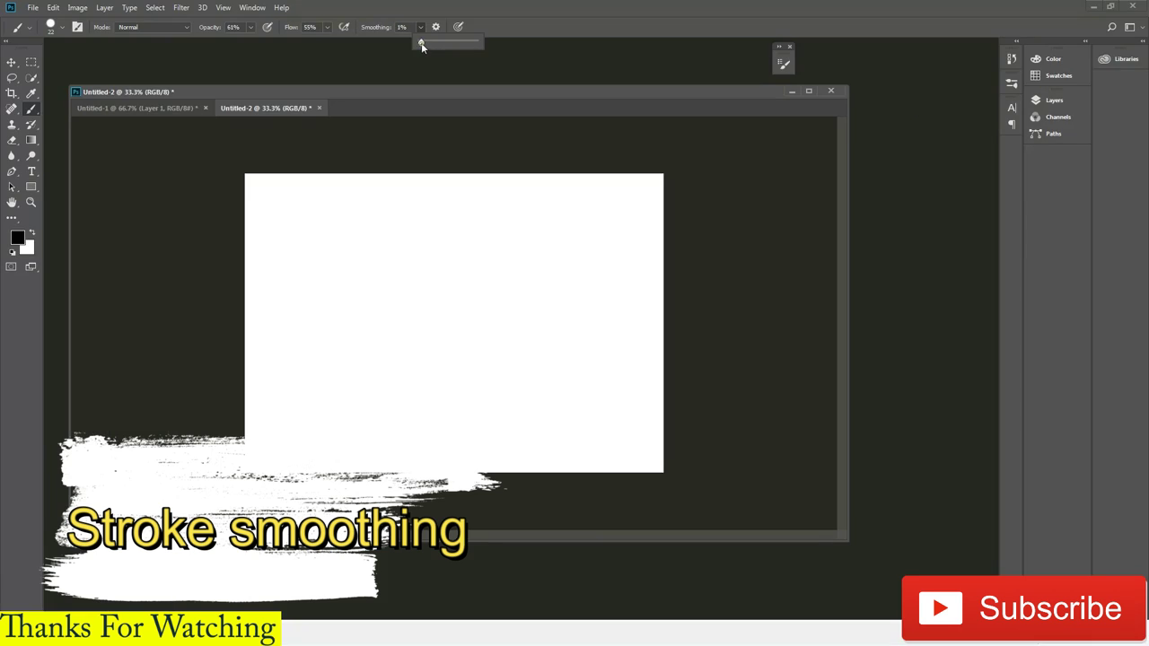
{"action": "left_click_drag", "start_coordinate": [421, 42], "coordinate": [409, 42]}
{"action": "mouse_move", "coordinate": [251, 231]}
{"action": "left_mouse_down"}
{"action": "mouse_move", "coordinate": [303, 195]}
{"action": "mouse_move", "coordinate": [320, 228]}
{"action": "mouse_move", "coordinate": [487, 220]}
{"action": "mouse_move", "coordinate": [535, 295]}
{"action": "mouse_move", "coordinate": [721, 193]}
{"action": "left_mouse_up"}
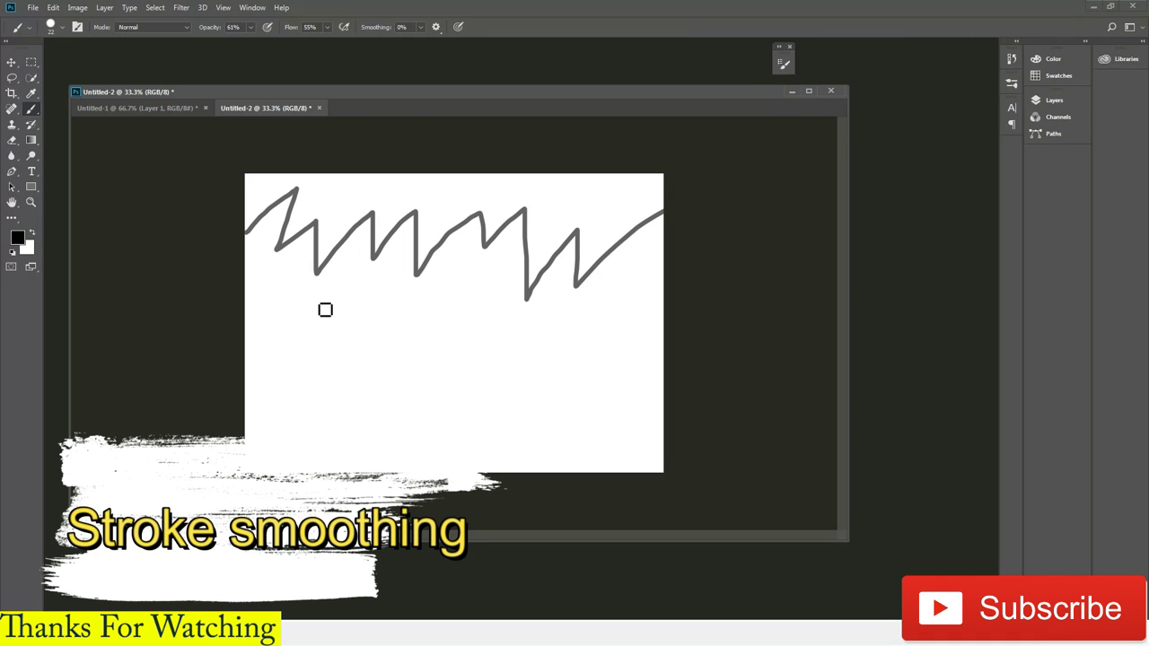
{"action": "left_click", "coordinate": [419, 28]}
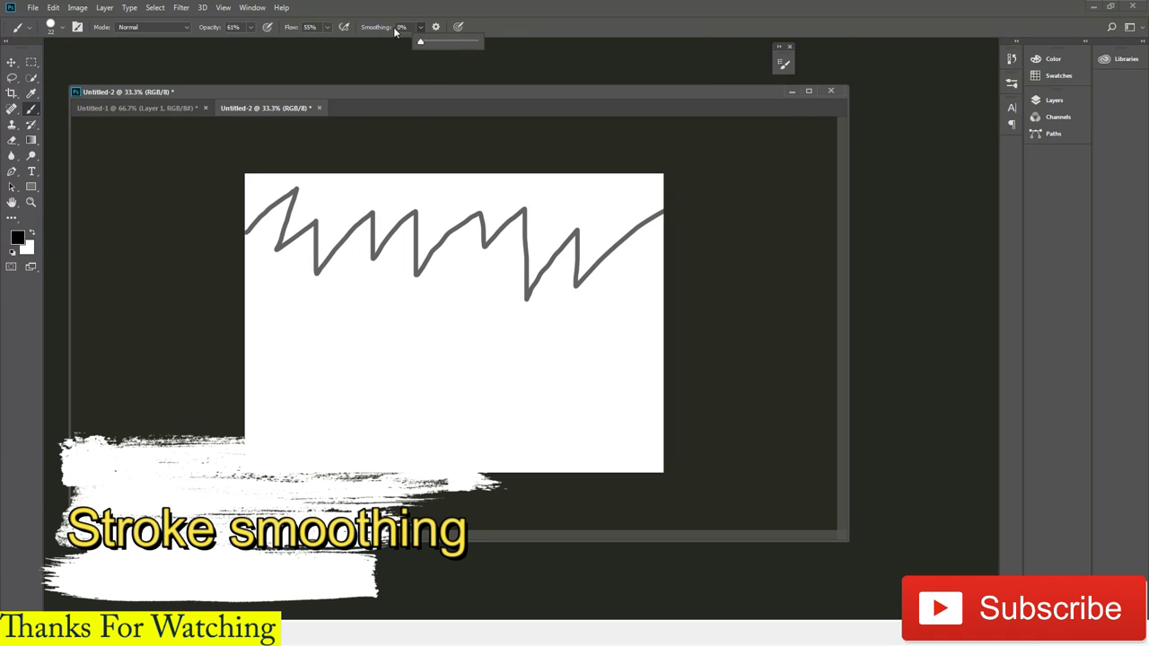
Set Smoothing to 100% and paint a smooth wavy test stroke below the zigzag.
{"action": "left_click_drag", "start_coordinate": [420, 45], "coordinate": [601, 67]}
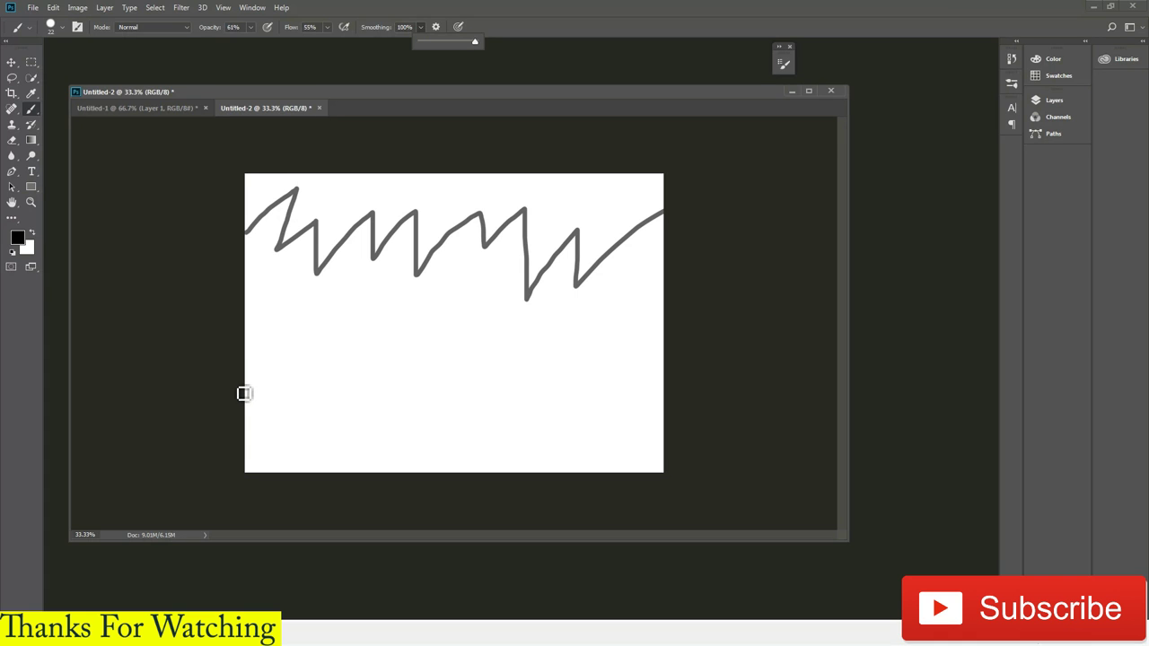
{"action": "mouse_move", "coordinate": [237, 386]}
{"action": "left_mouse_down"}
{"action": "mouse_move", "coordinate": [285, 335]}
{"action": "mouse_move", "coordinate": [743, 403]}
{"action": "mouse_move", "coordinate": [1138, 206]}
{"action": "left_mouse_up"}
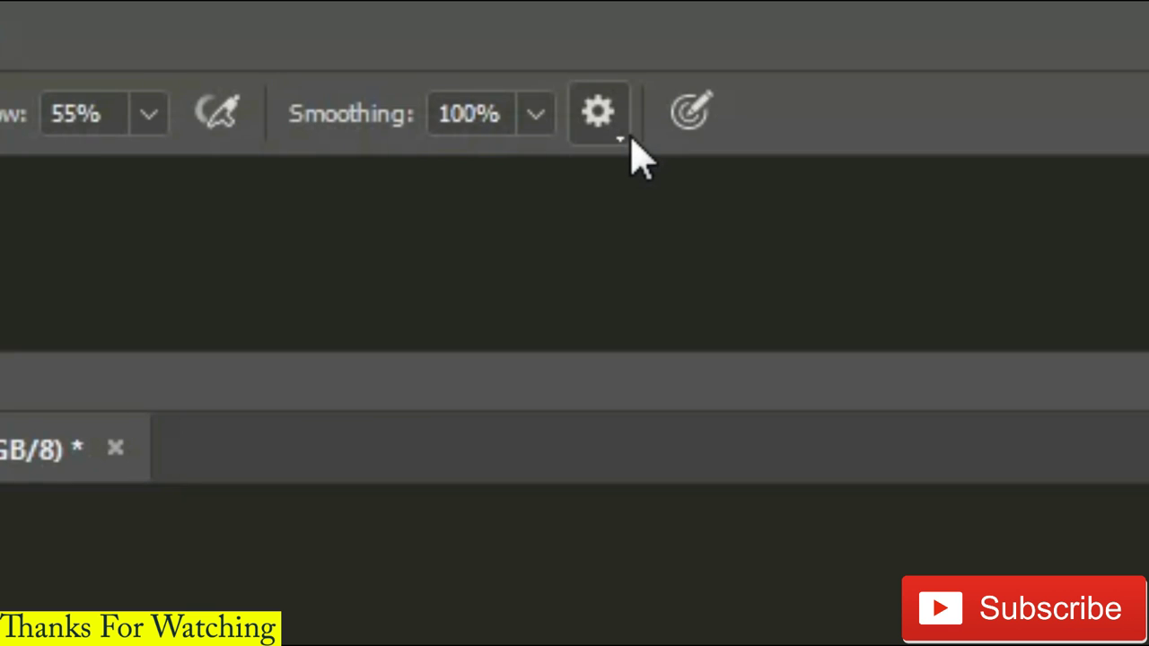
Check Smoothing Options, paint four smoothed diagonal strokes, then clear the canvas.
{"action": "left_click", "coordinate": [599, 115]}
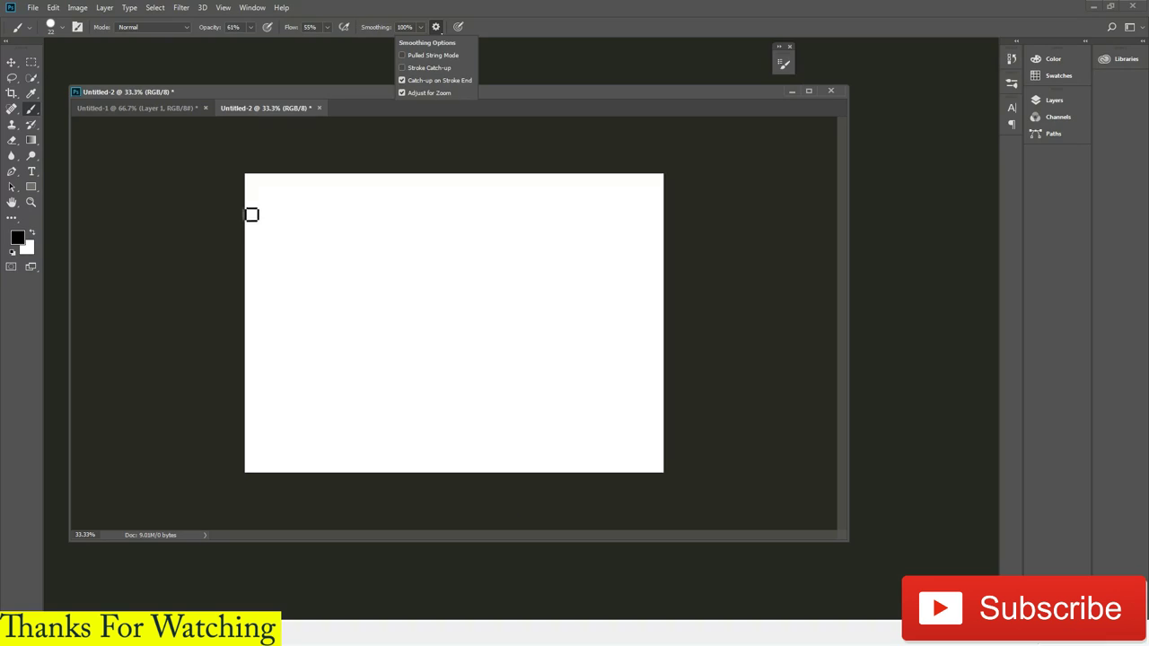
{"action": "left_click", "coordinate": [251, 213]}
{"action": "left_click_drag", "start_coordinate": [245, 195], "coordinate": [321, 260]}
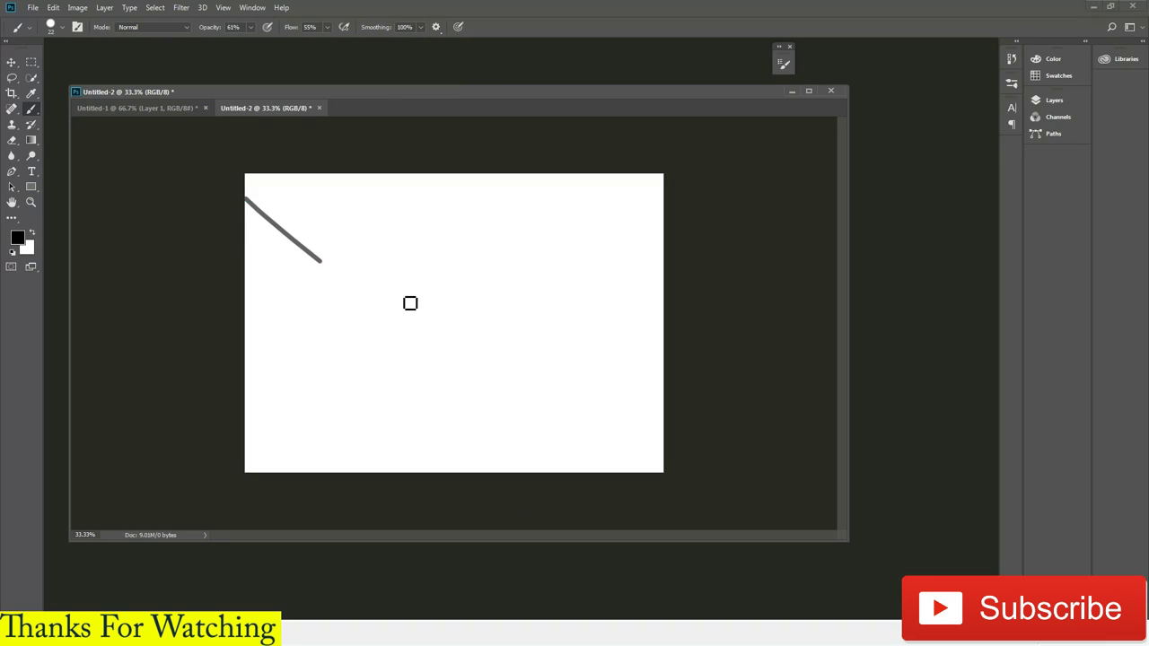
{"action": "left_click_drag", "start_coordinate": [323, 189], "coordinate": [427, 297]}
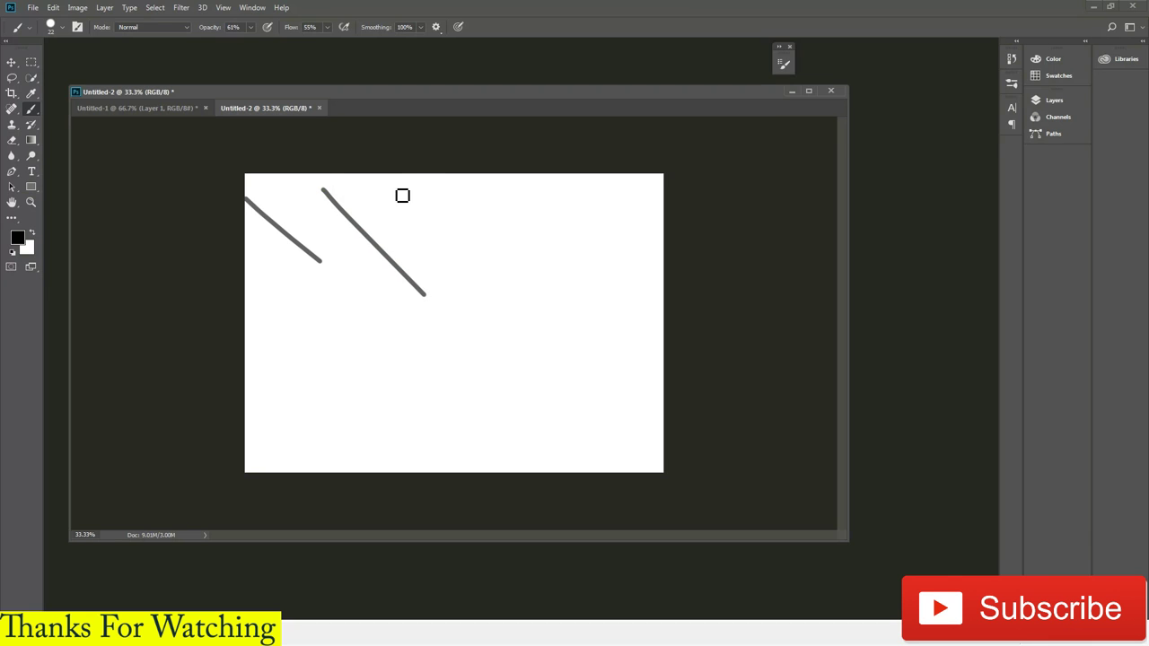
{"action": "left_click_drag", "start_coordinate": [391, 183], "coordinate": [497, 294]}
{"action": "mouse_move", "coordinate": [469, 198]}
{"action": "left_mouse_down"}
{"action": "mouse_move", "coordinate": [527, 279]}
{"action": "mouse_move", "coordinate": [590, 481]}
{"action": "left_mouse_up"}
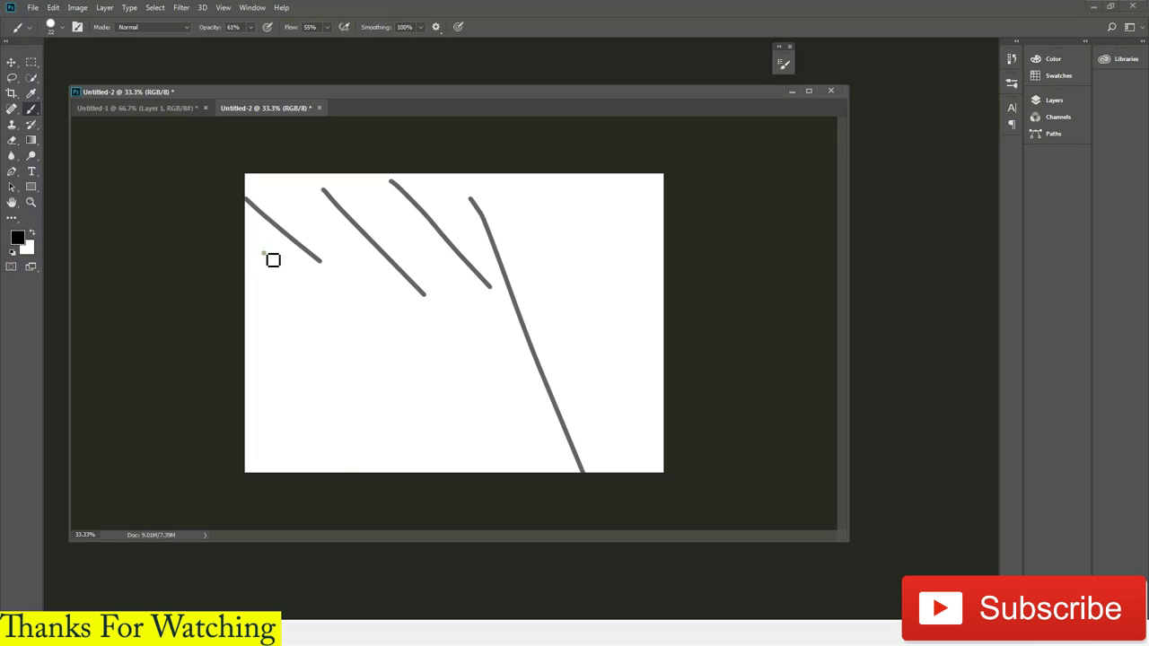
{"action": "key", "text": "Delete"}
Review Smoothing Options and paint two smooth, near-horizontal grey lines across the canvas.
{"action": "left_click", "coordinate": [437, 27]}
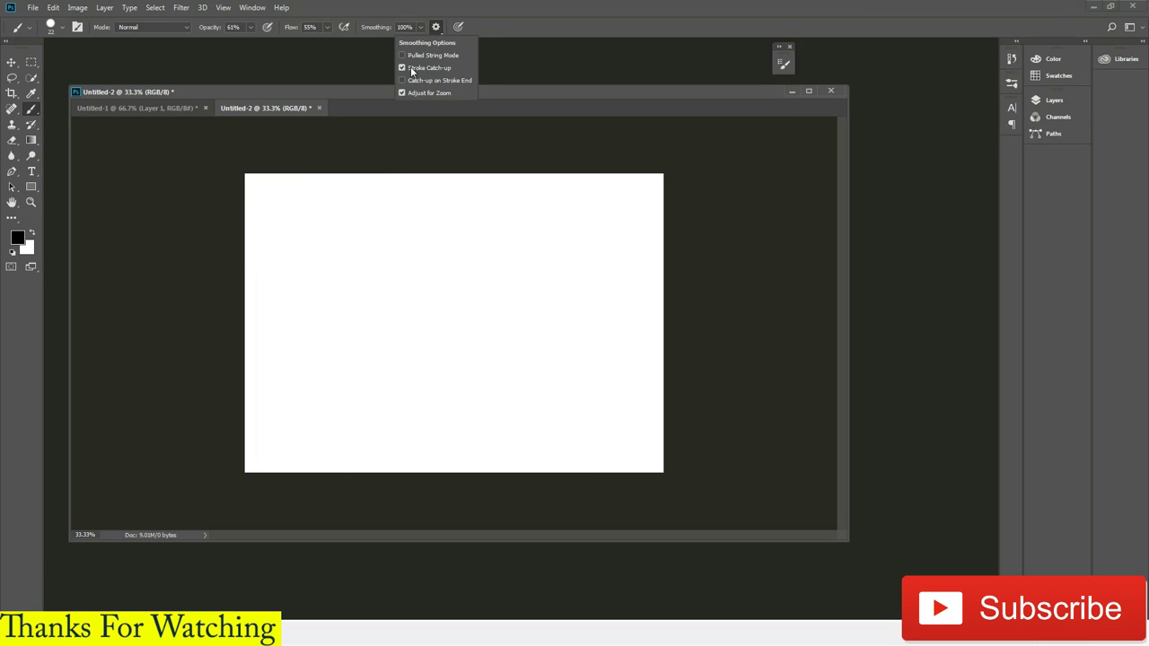
{"action": "left_click", "coordinate": [252, 289]}
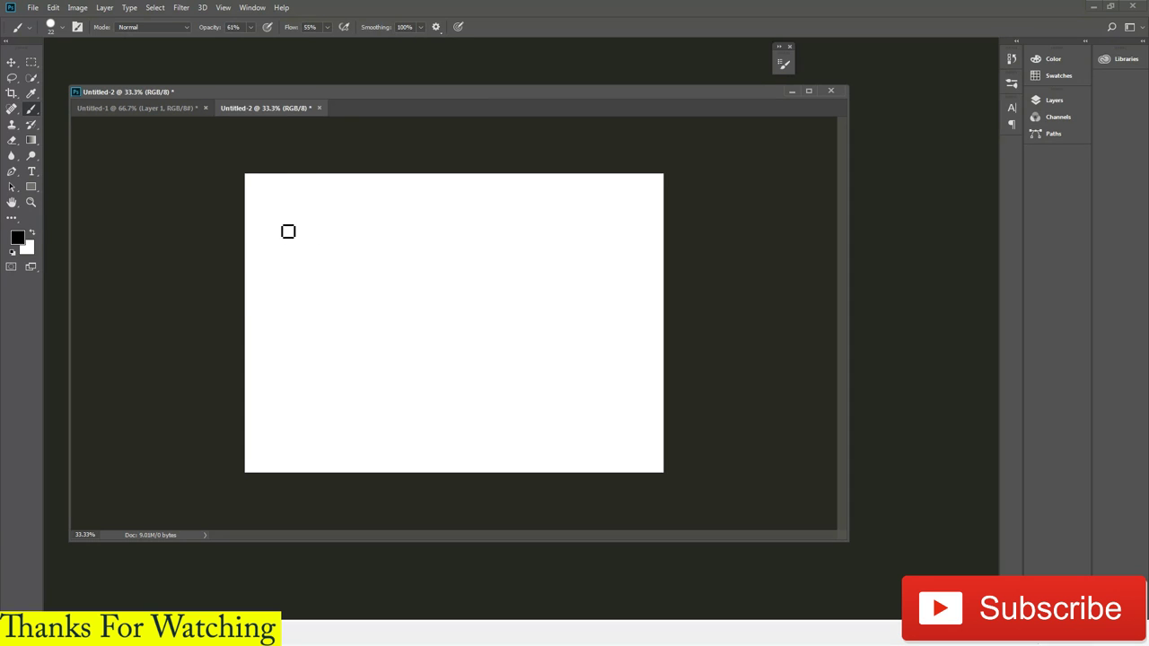
{"action": "left_click_drag", "start_coordinate": [256, 255], "coordinate": [552, 280]}
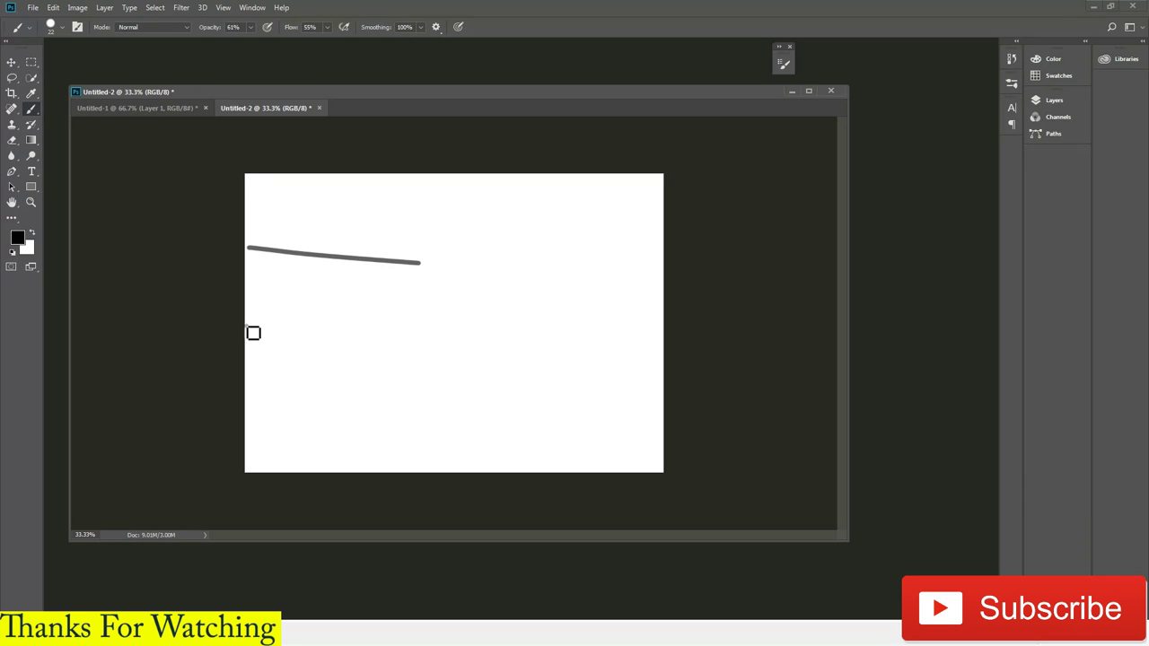
{"action": "left_click_drag", "start_coordinate": [247, 325], "coordinate": [605, 316]}
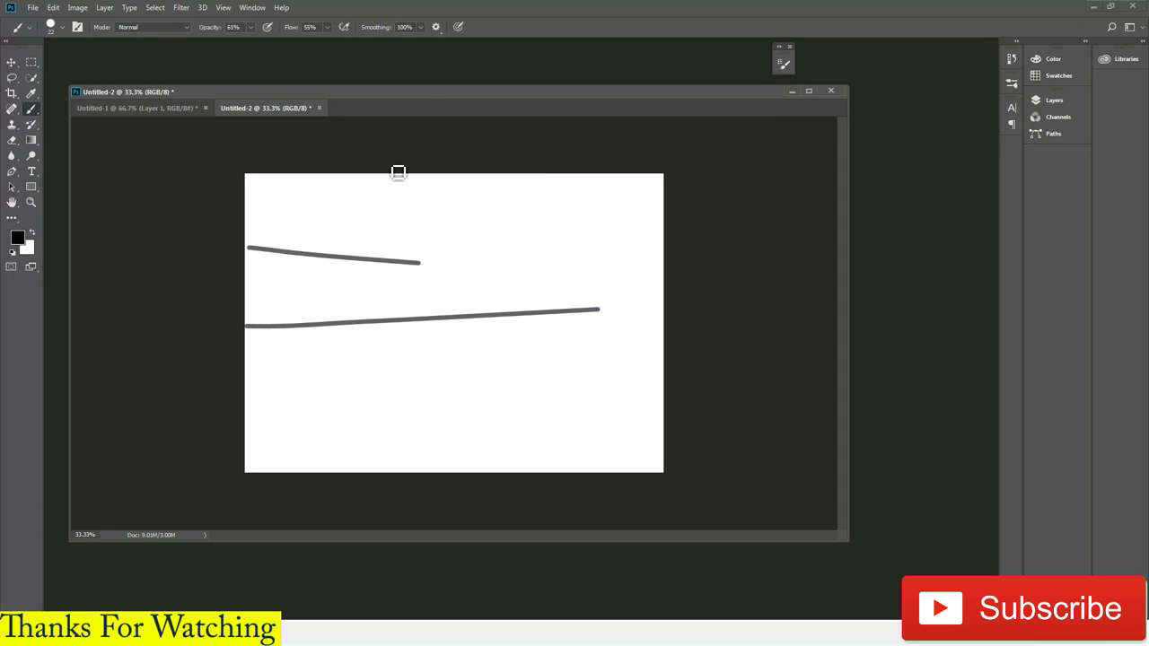
{"action": "left_click", "coordinate": [435, 26]}
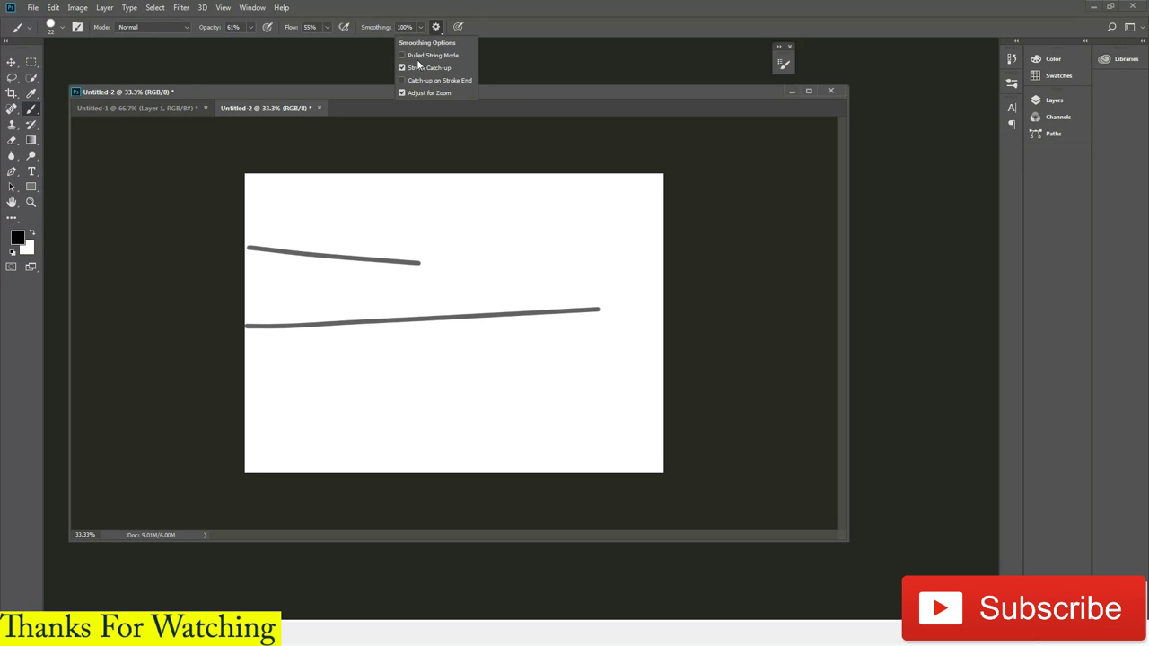
Turn on Pulled String Mode and paint a thick grey leash stroke across and down the canvas.
{"action": "left_click", "coordinate": [416, 56]}
{"action": "left_click", "coordinate": [287, 218]}
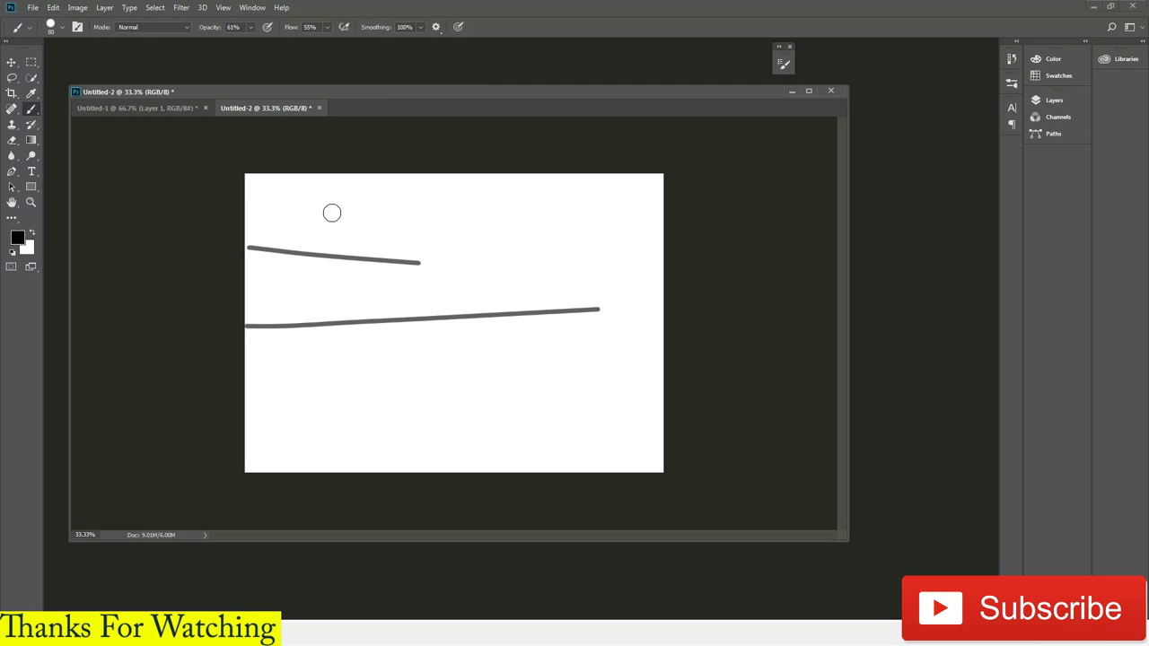
{"action": "left_click_drag", "start_coordinate": [293, 224], "coordinate": [499, 223]}
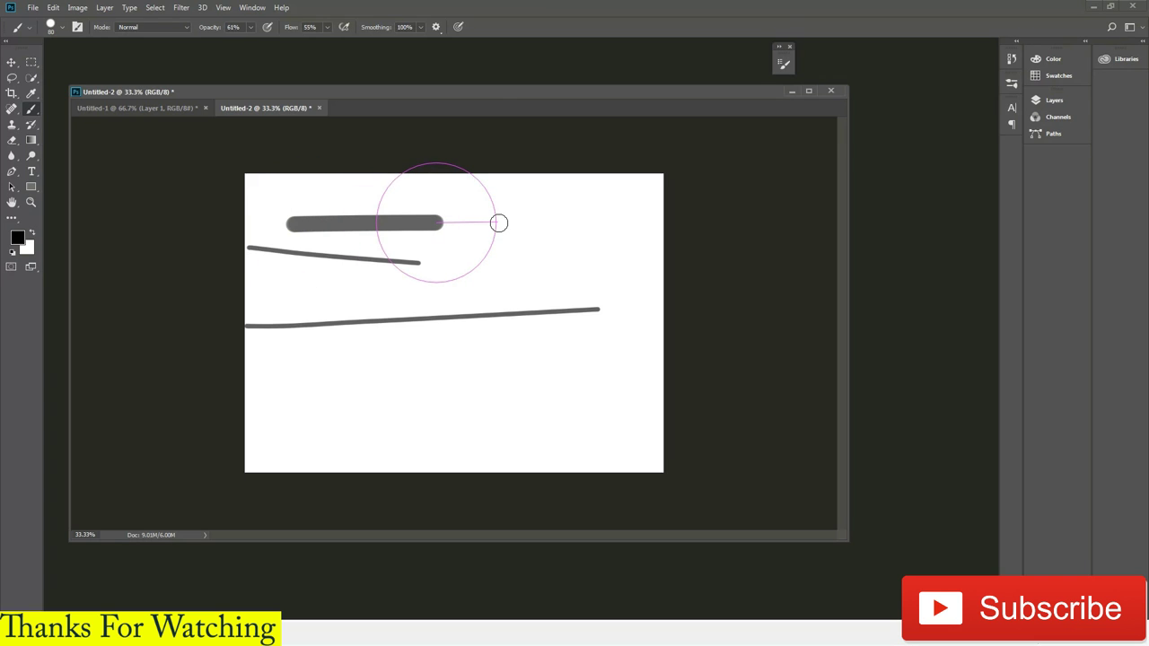
{"action": "left_click_drag", "start_coordinate": [499, 223], "coordinate": [549, 222]}
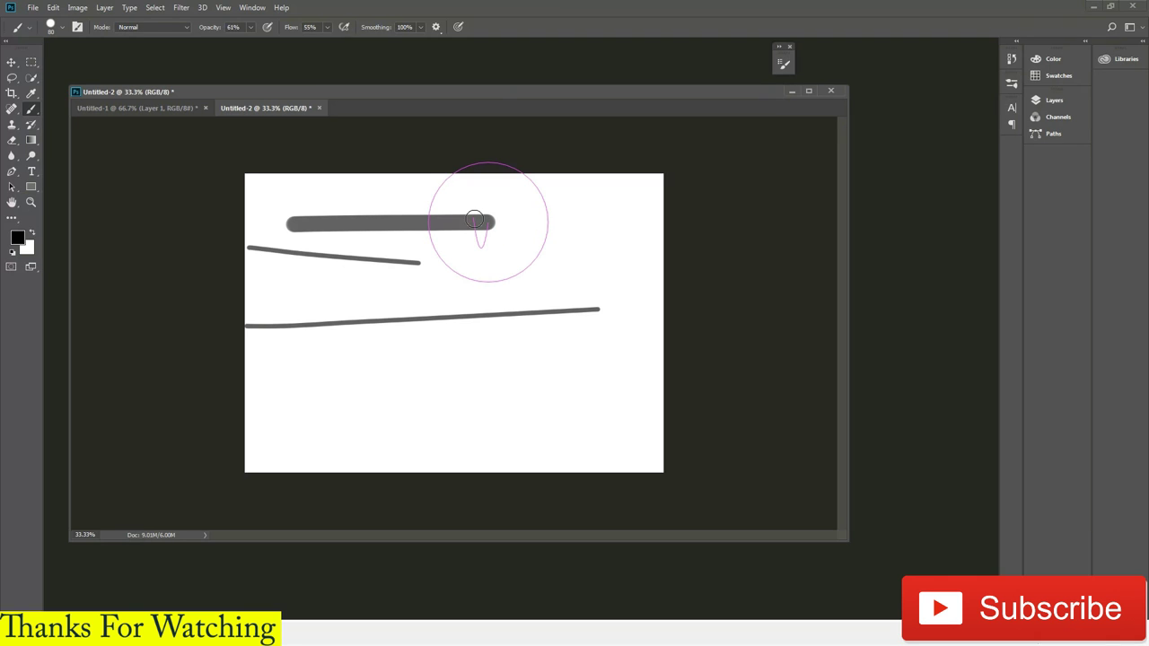
{"action": "mouse_move", "coordinate": [474, 220]}
{"action": "left_mouse_down"}
{"action": "mouse_move", "coordinate": [425, 99]}
{"action": "mouse_move", "coordinate": [436, 99]}
{"action": "mouse_move", "coordinate": [421, 475]}
{"action": "mouse_move", "coordinate": [403, 359]}
{"action": "mouse_move", "coordinate": [293, 321]}
{"action": "mouse_move", "coordinate": [236, 317]}
{"action": "mouse_move", "coordinate": [692, 311]}
{"action": "mouse_move", "coordinate": [544, 170]}
{"action": "mouse_move", "coordinate": [559, 318]}
{"action": "mouse_move", "coordinate": [555, 457]}
{"action": "mouse_move", "coordinate": [662, 521]}
{"action": "mouse_move", "coordinate": [561, 337]}
{"action": "mouse_move", "coordinate": [502, 302]}
{"action": "mouse_move", "coordinate": [455, 215]}
{"action": "mouse_move", "coordinate": [554, 192]}
{"action": "mouse_move", "coordinate": [511, 397]}
{"action": "mouse_move", "coordinate": [488, 448]}
{"action": "mouse_move", "coordinate": [333, 387]}
{"action": "mouse_move", "coordinate": [287, 310]}
{"action": "mouse_move", "coordinate": [659, 377]}
{"action": "mouse_move", "coordinate": [713, 295]}
{"action": "mouse_move", "coordinate": [285, 189]}
{"action": "mouse_move", "coordinate": [382, 461]}
{"action": "mouse_move", "coordinate": [482, 359]}
{"action": "mouse_move", "coordinate": [556, 231]}
{"action": "mouse_move", "coordinate": [270, 431]}
{"action": "mouse_move", "coordinate": [341, 441]}
{"action": "left_mouse_up"}
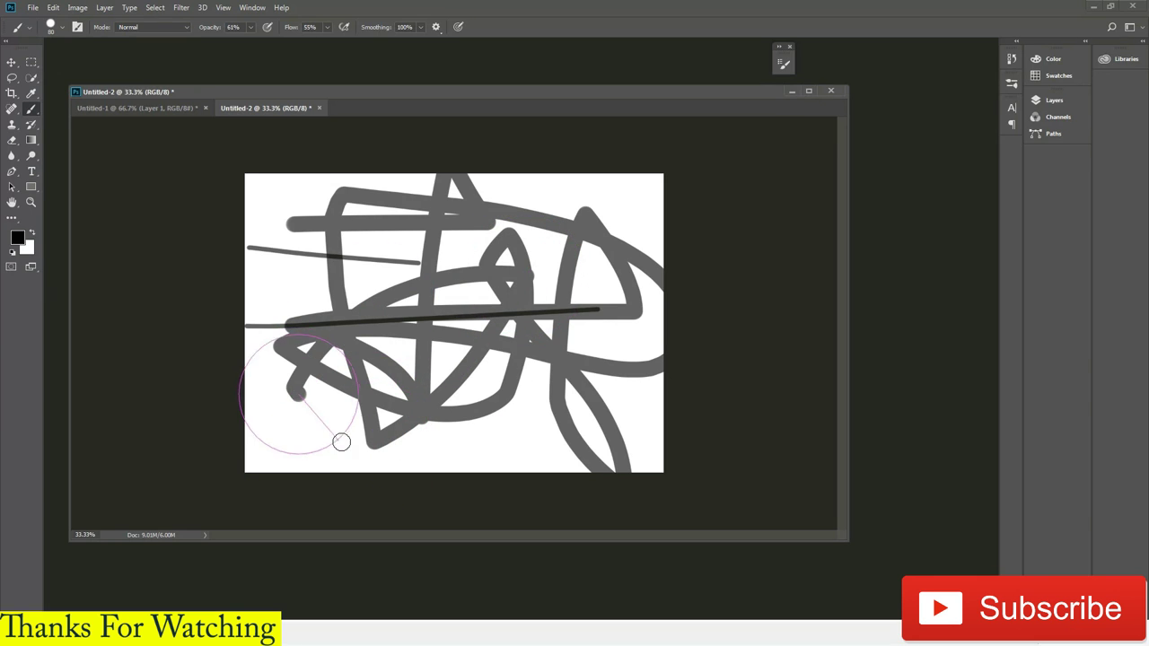
{"action": "left_click", "coordinate": [437, 27]}
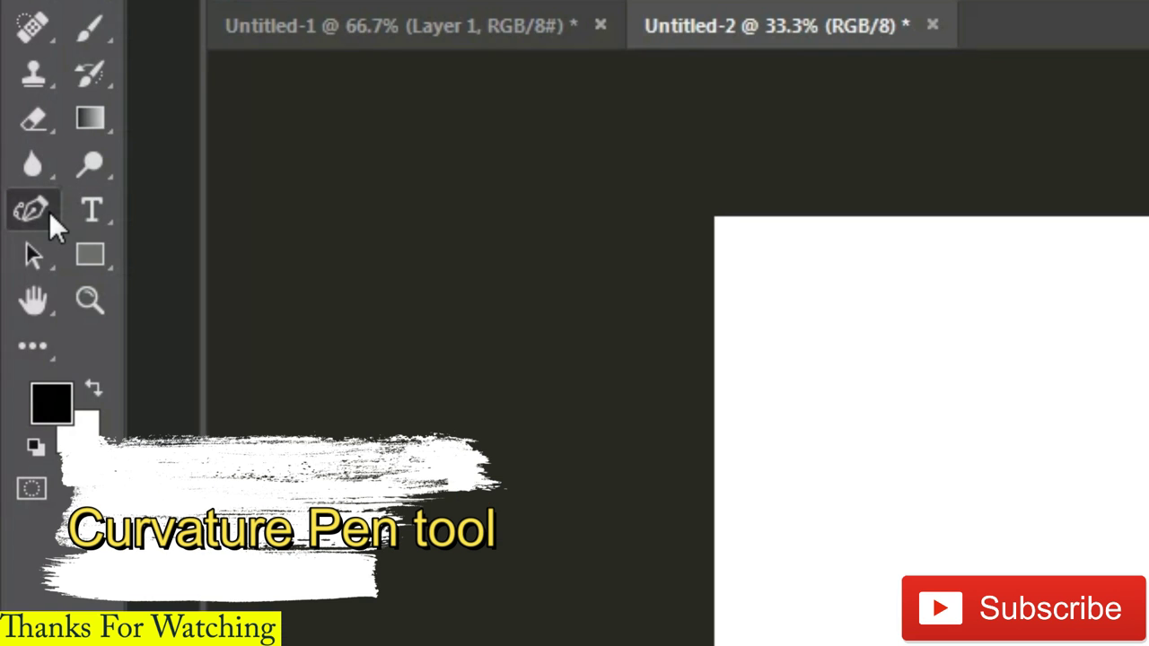
Select the Curvature Pen Tool and switch to the Untitled-1 blue bird document.
{"action": "right_click", "coordinate": [50, 213]}
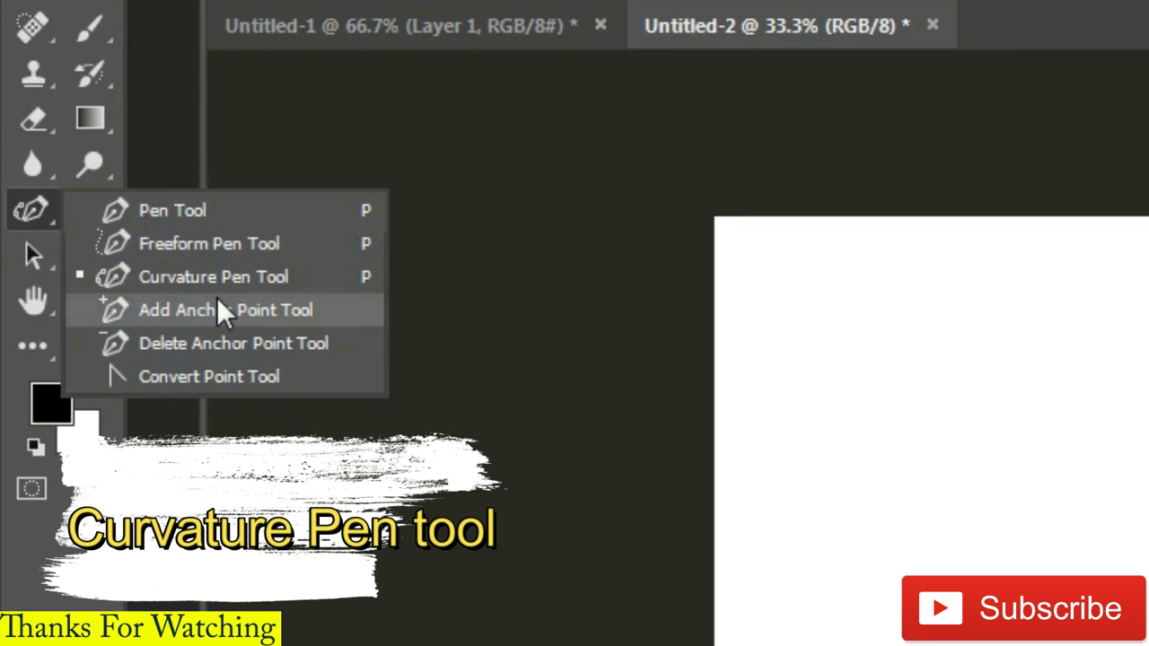
{"action": "left_click", "coordinate": [250, 285]}
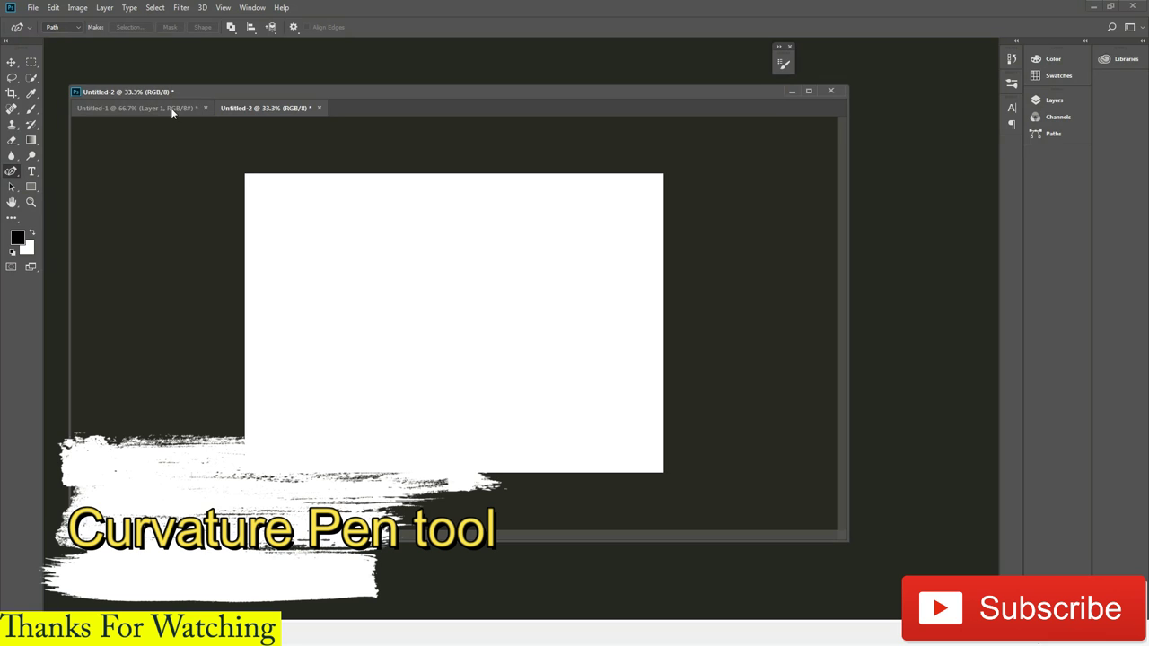
{"action": "left_click", "coordinate": [171, 107]}
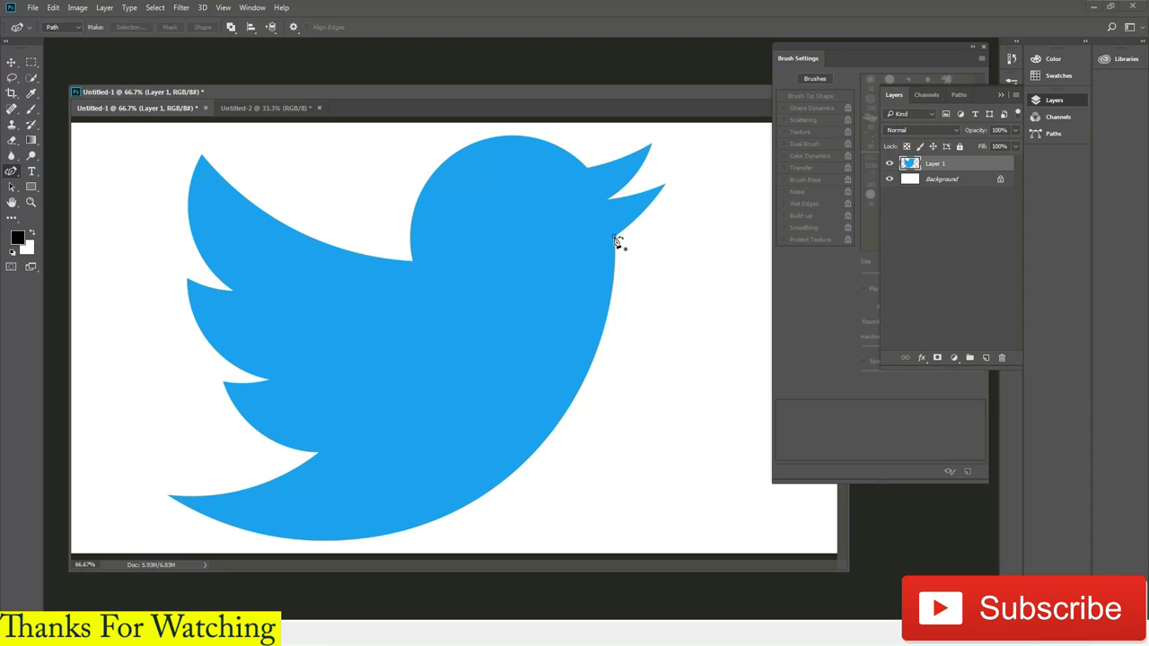
Trace a curved path from the bird's back, along belly and tail, into the wing notch.
{"action": "left_click", "coordinate": [614, 237]}
{"action": "left_click_drag", "start_coordinate": [593, 324], "coordinate": [604, 324]}
{"action": "left_click", "coordinate": [409, 528]}
{"action": "left_click", "coordinate": [236, 524]}
{"action": "left_click_drag", "start_coordinate": [167, 495], "coordinate": [230, 492]}
{"action": "left_click", "coordinate": [319, 450]}
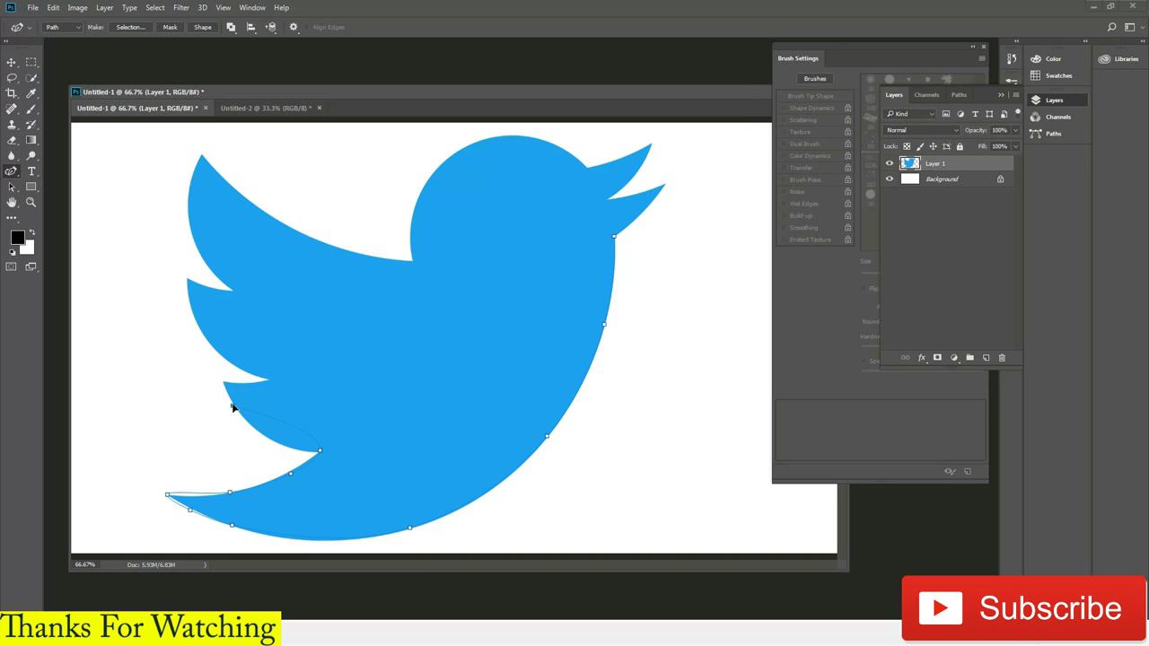
{"action": "left_click_drag", "start_coordinate": [233, 404], "coordinate": [290, 428]}
{"action": "left_click_drag", "start_coordinate": [225, 381], "coordinate": [281, 387]}
{"action": "left_click", "coordinate": [270, 379]}
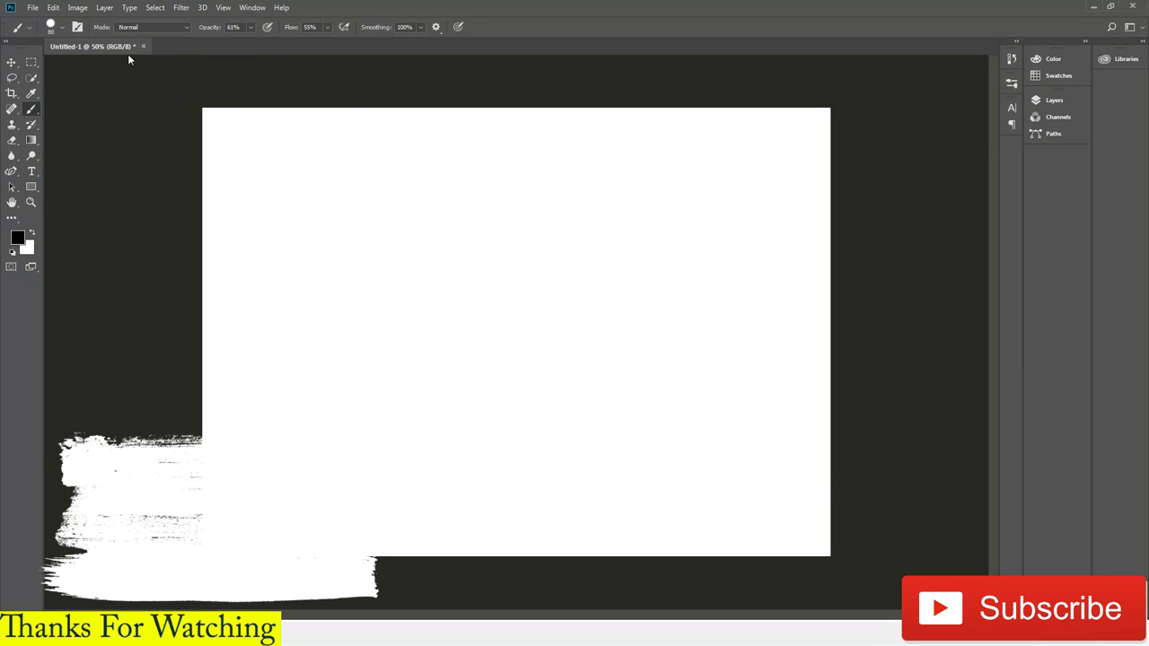
Enable Paint Symmetry under Technology Previews in the General preferences and confirm.
{"action": "left_click", "coordinate": [55, 8]}
{"action": "mouse_move", "coordinate": [62, 473]}
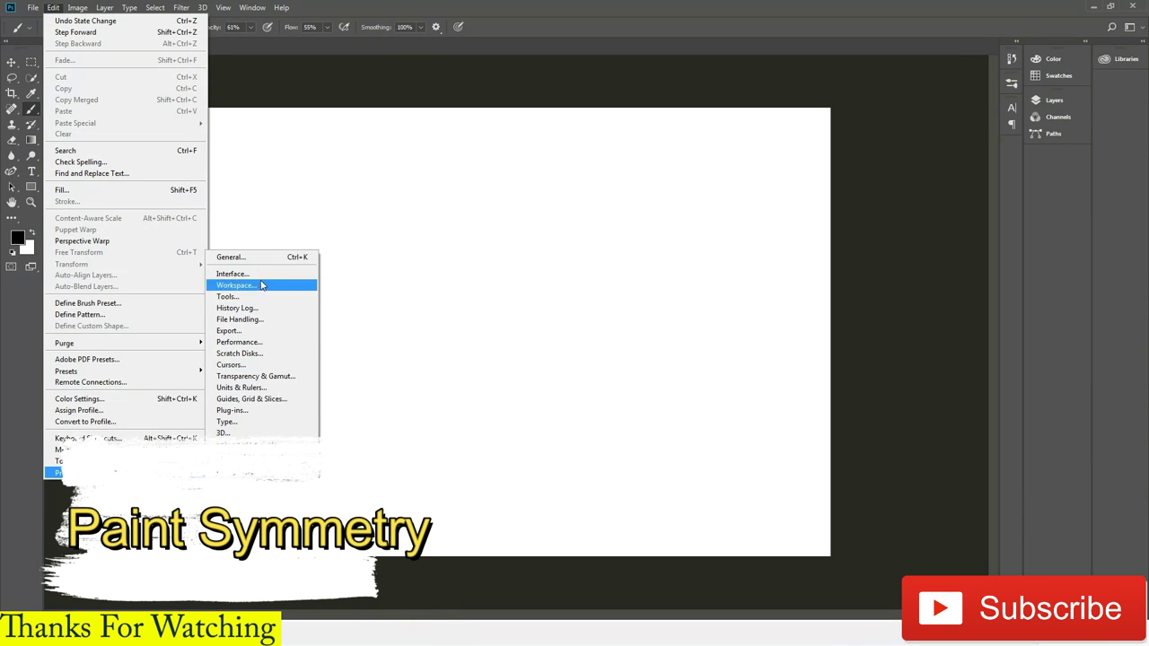
{"action": "left_click", "coordinate": [257, 256]}
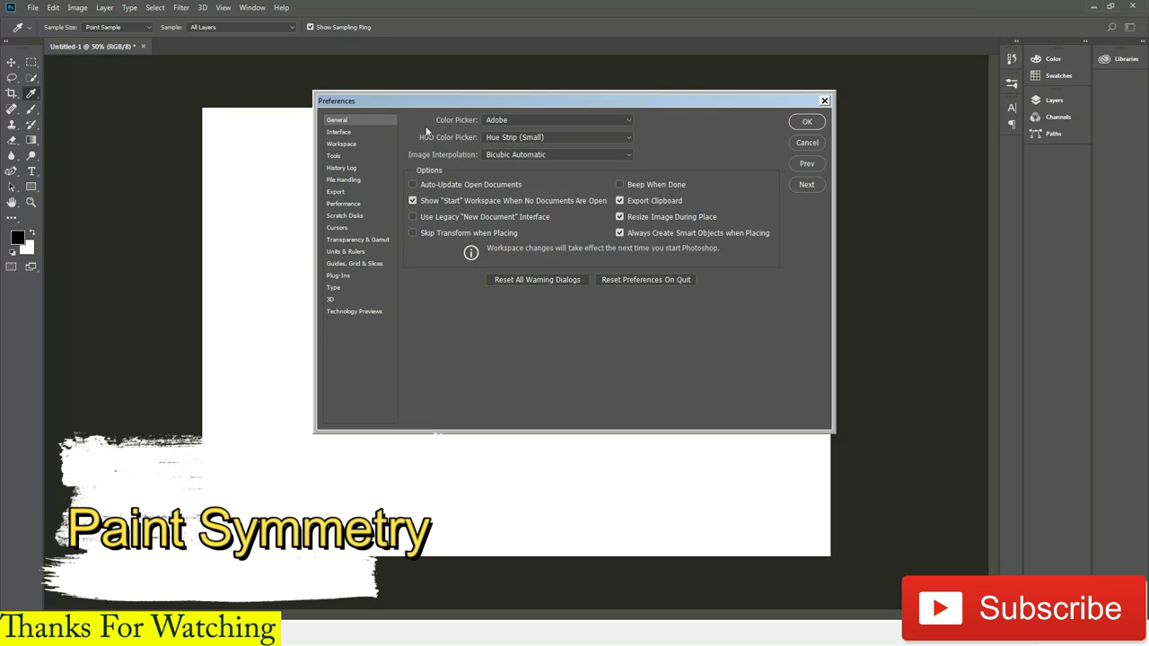
{"action": "left_click_drag", "start_coordinate": [438, 107], "coordinate": [332, 121]}
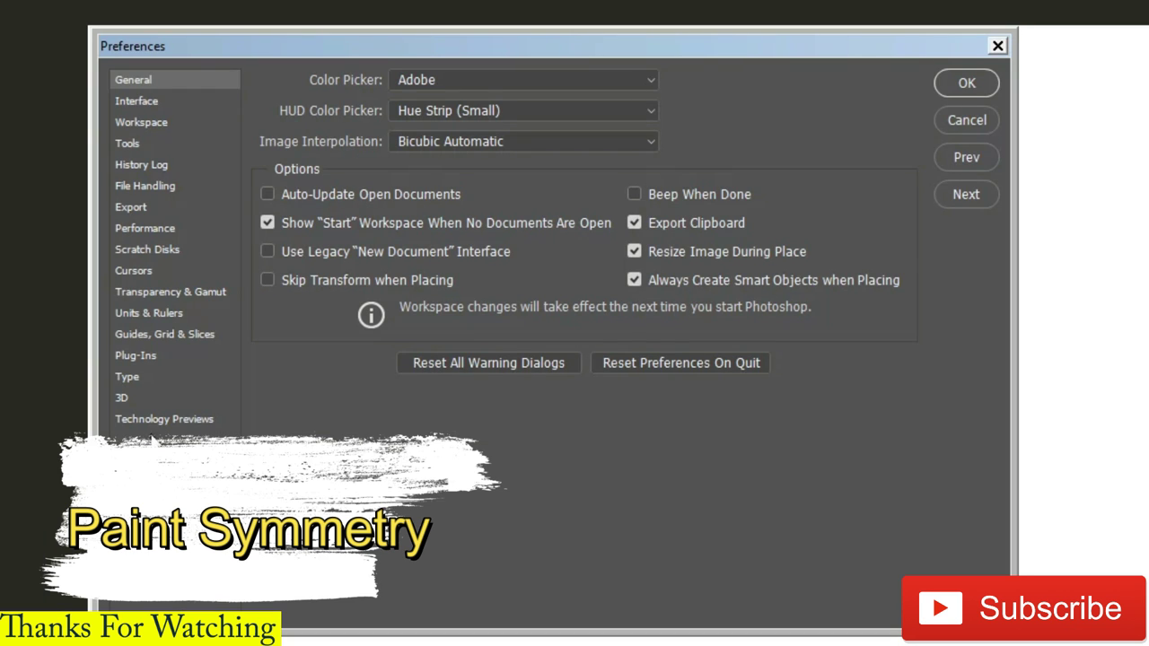
{"action": "left_click", "coordinate": [170, 422]}
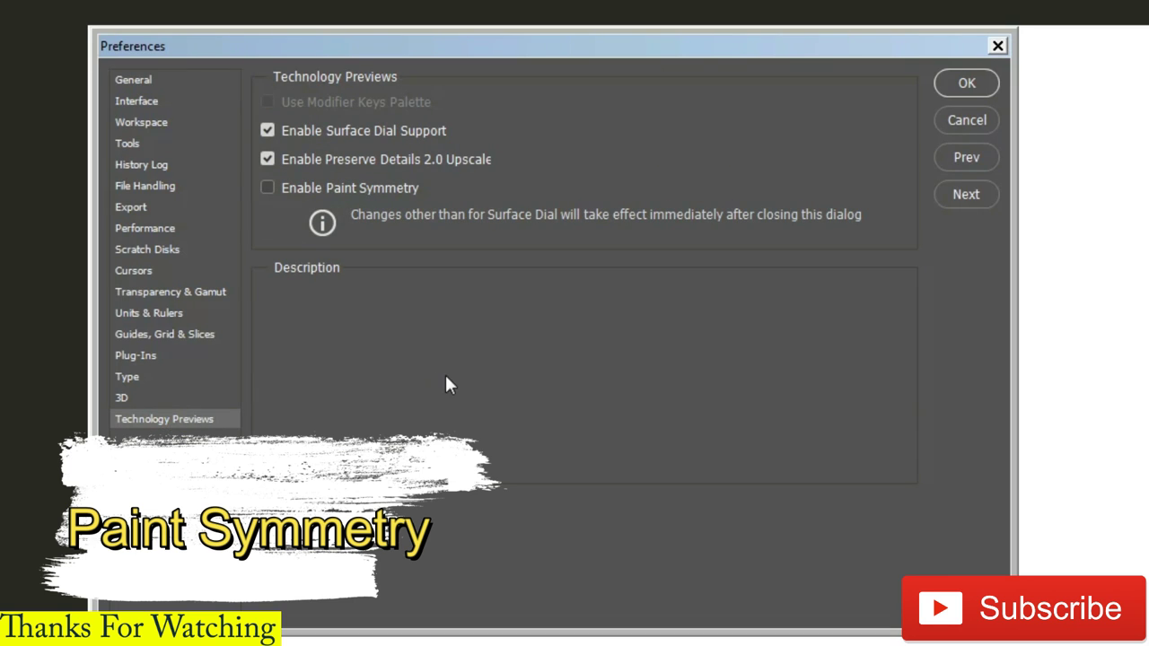
{"action": "left_click", "coordinate": [268, 189]}
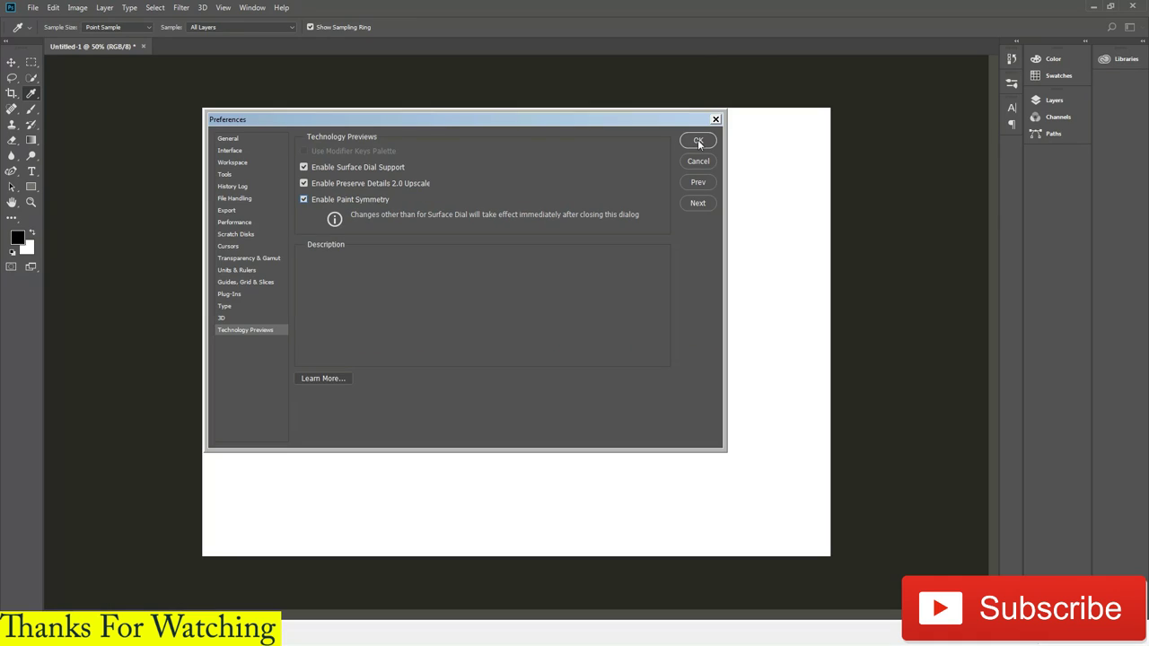
{"action": "left_click", "coordinate": [697, 139]}
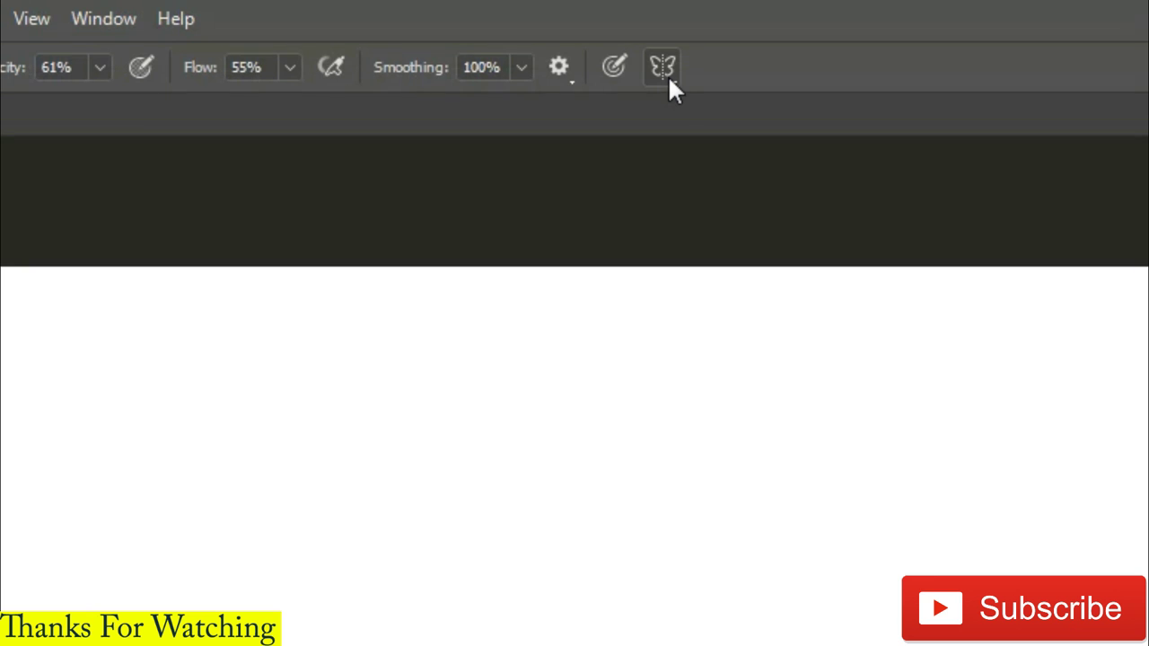
Add a New Vertical symmetry axis down the canvas centre, enlarge its bounds, and commit it.
{"action": "left_click", "coordinate": [667, 61]}
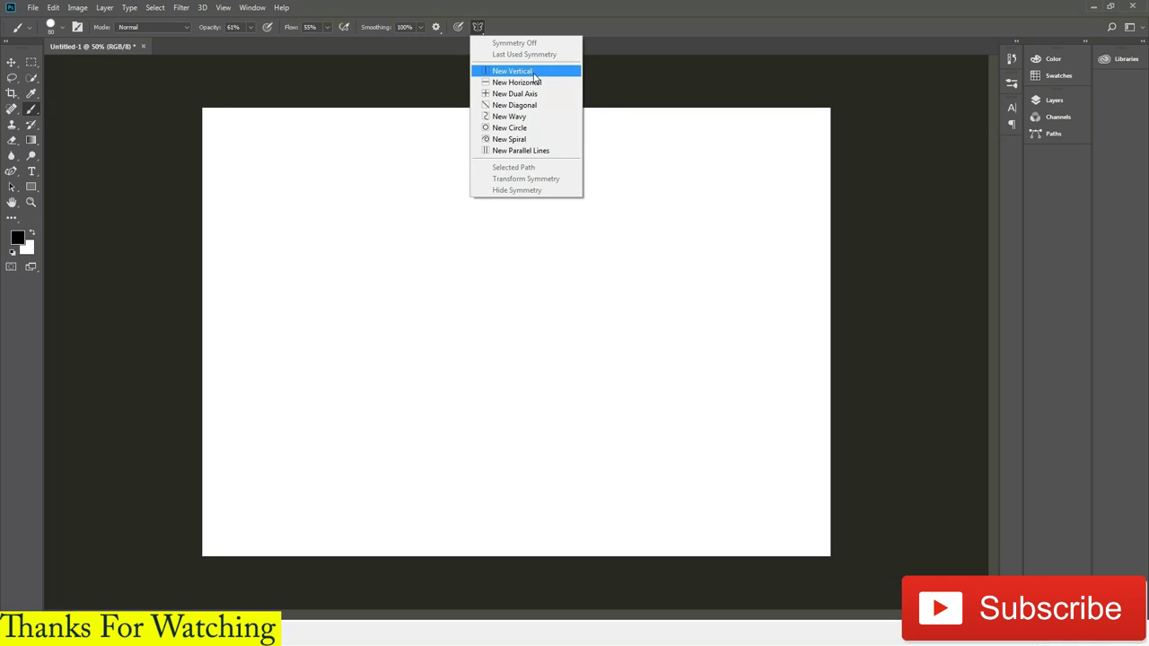
{"action": "left_click", "coordinate": [533, 72]}
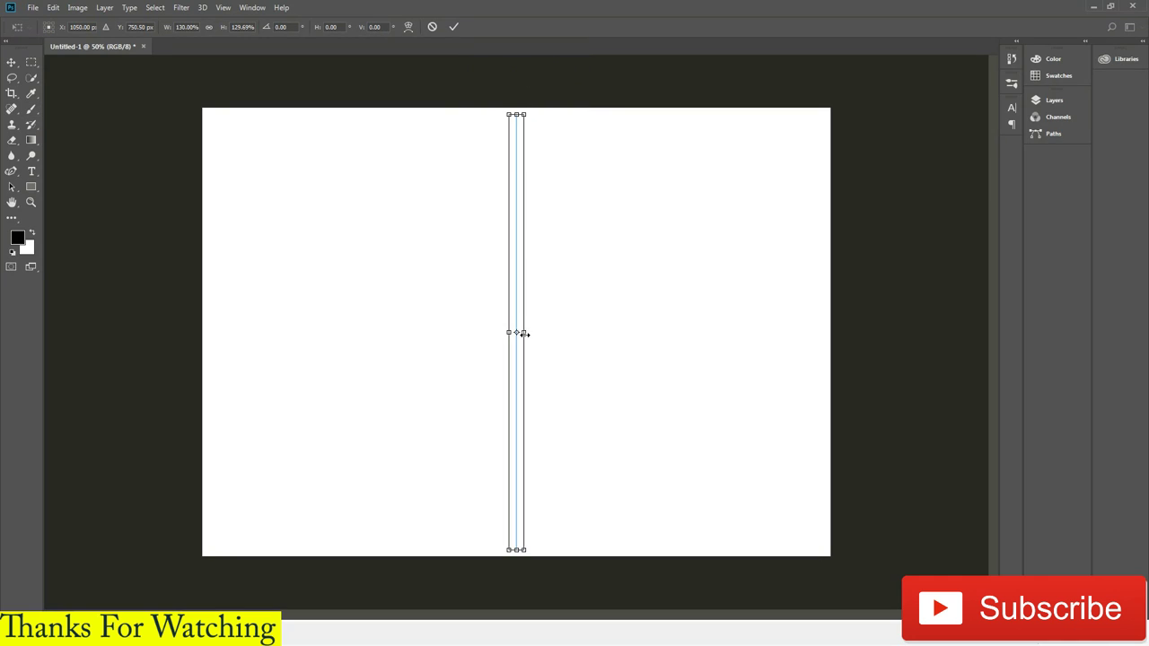
{"action": "left_click_drag", "start_coordinate": [520, 333], "coordinate": [537, 333]}
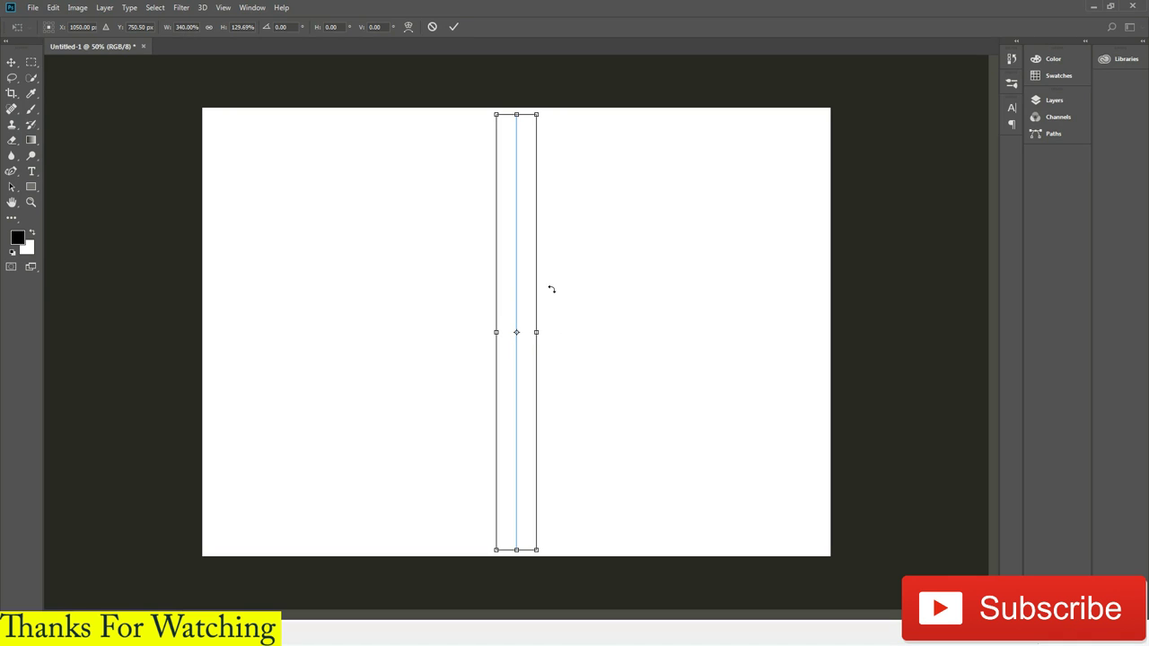
{"action": "key", "text": "Return"}
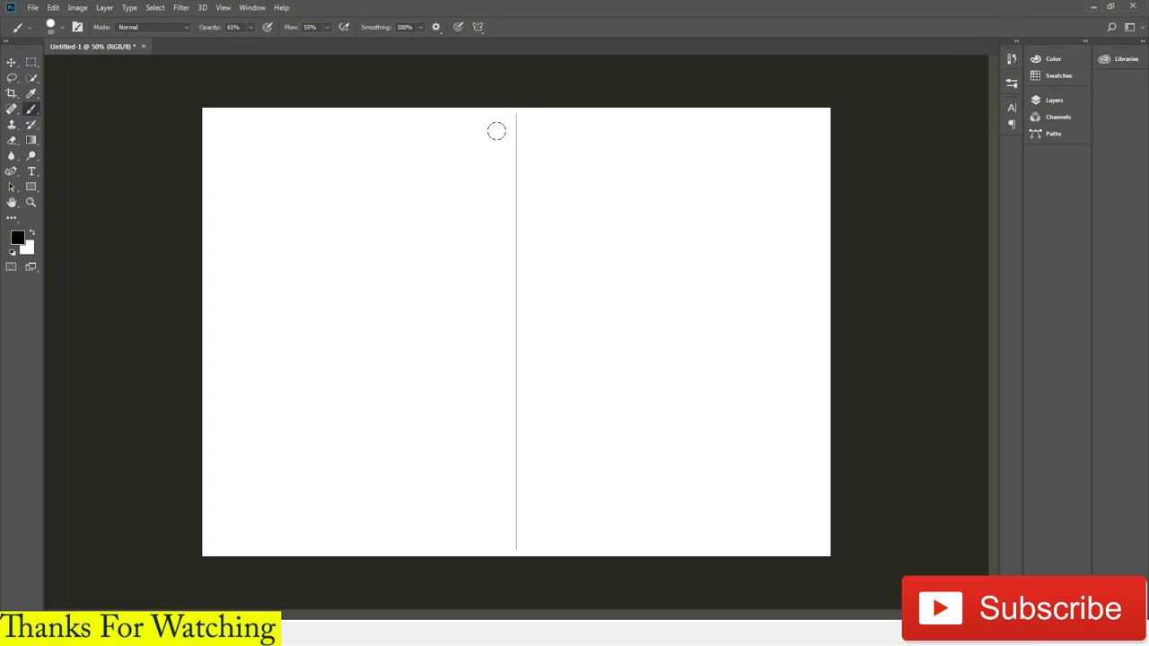
{"action": "mouse_move", "coordinate": [497, 131]}
{"action": "left_mouse_down"}
{"action": "mouse_move", "coordinate": [416, 185]}
{"action": "mouse_move", "coordinate": [426, 236]}
{"action": "mouse_move", "coordinate": [489, 279]}
{"action": "mouse_move", "coordinate": [410, 333]}
{"action": "mouse_move", "coordinate": [490, 379]}
{"action": "mouse_move", "coordinate": [416, 413]}
{"action": "mouse_move", "coordinate": [424, 437]}
{"action": "mouse_move", "coordinate": [476, 444]}
{"action": "mouse_move", "coordinate": [484, 481]}
{"action": "mouse_move", "coordinate": [464, 487]}
{"action": "left_mouse_up"}
{"action": "mouse_move", "coordinate": [454, 489]}
{"action": "left_mouse_down"}
{"action": "mouse_move", "coordinate": [385, 477]}
{"action": "mouse_move", "coordinate": [377, 403]}
{"action": "mouse_move", "coordinate": [426, 377]}
{"action": "mouse_move", "coordinate": [615, 418]}
{"action": "mouse_move", "coordinate": [667, 351]}
{"action": "mouse_move", "coordinate": [642, 307]}
{"action": "mouse_move", "coordinate": [374, 248]}
{"action": "mouse_move", "coordinate": [320, 201]}
{"action": "mouse_move", "coordinate": [414, 175]}
{"action": "mouse_move", "coordinate": [508, 195]}
{"action": "mouse_move", "coordinate": [523, 224]}
{"action": "mouse_move", "coordinate": [515, 259]}
{"action": "mouse_move", "coordinate": [529, 382]}
{"action": "mouse_move", "coordinate": [520, 488]}
{"action": "mouse_move", "coordinate": [307, 472]}
{"action": "mouse_move", "coordinate": [325, 224]}
{"action": "mouse_move", "coordinate": [358, 205]}
{"action": "left_mouse_up"}
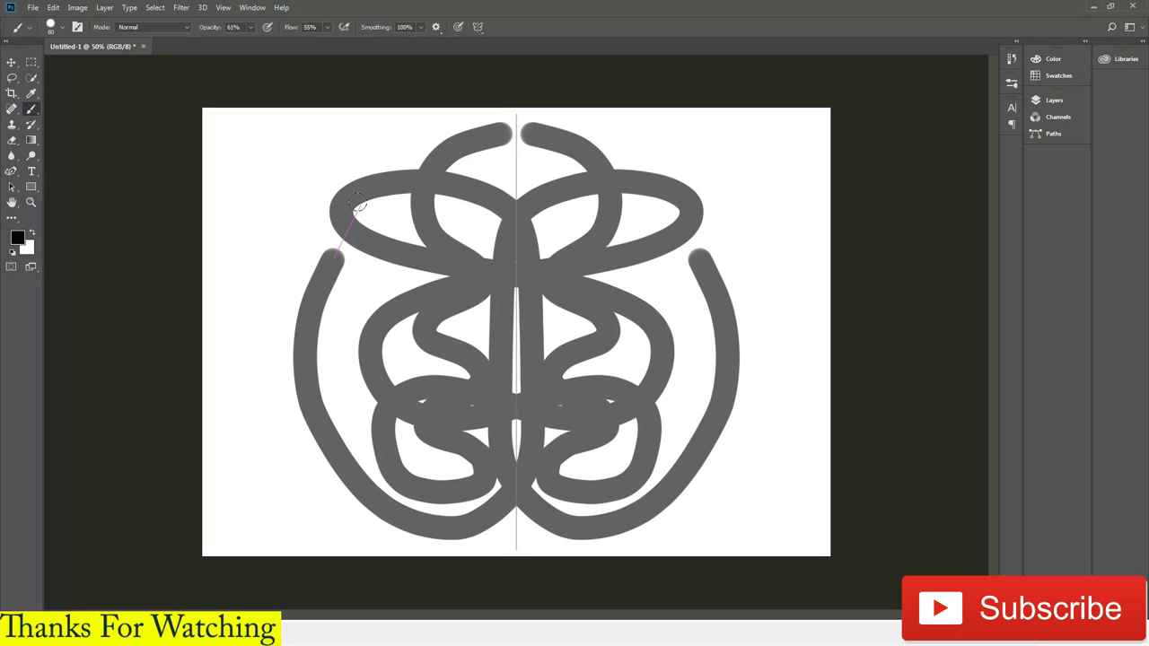
{"action": "left_click_drag", "start_coordinate": [358, 205], "coordinate": [359, 203]}
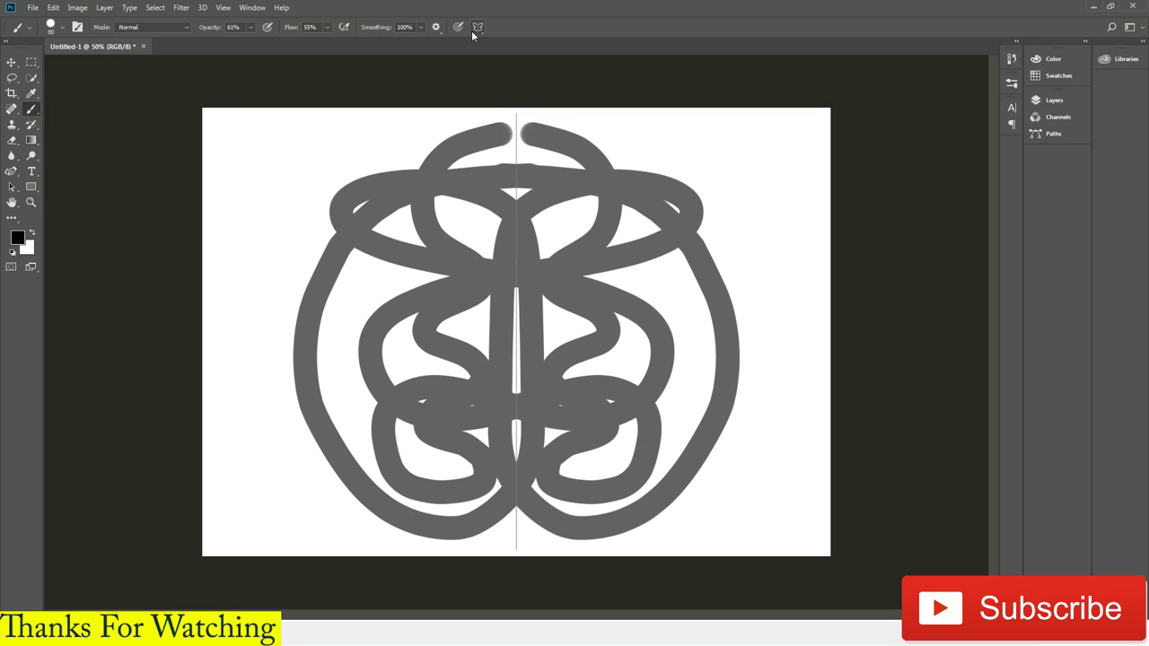
{"action": "key", "text": "ctrl+z"}
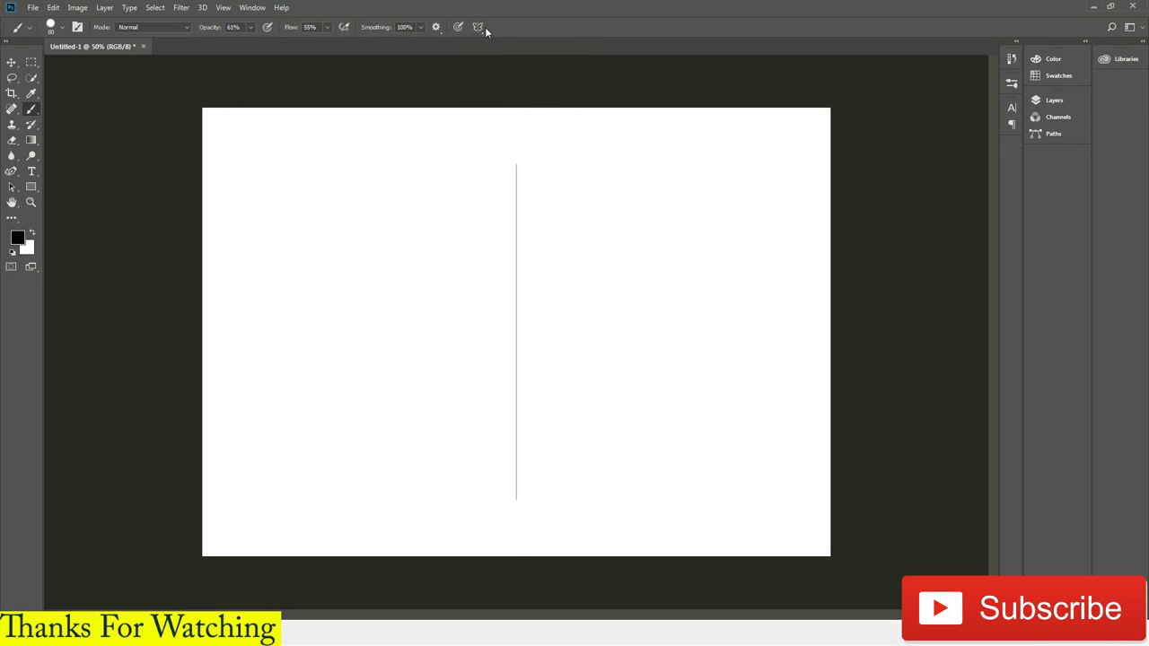
Create a New Horizontal symmetry axis stretched across the full canvas width.
{"action": "left_click", "coordinate": [479, 27]}
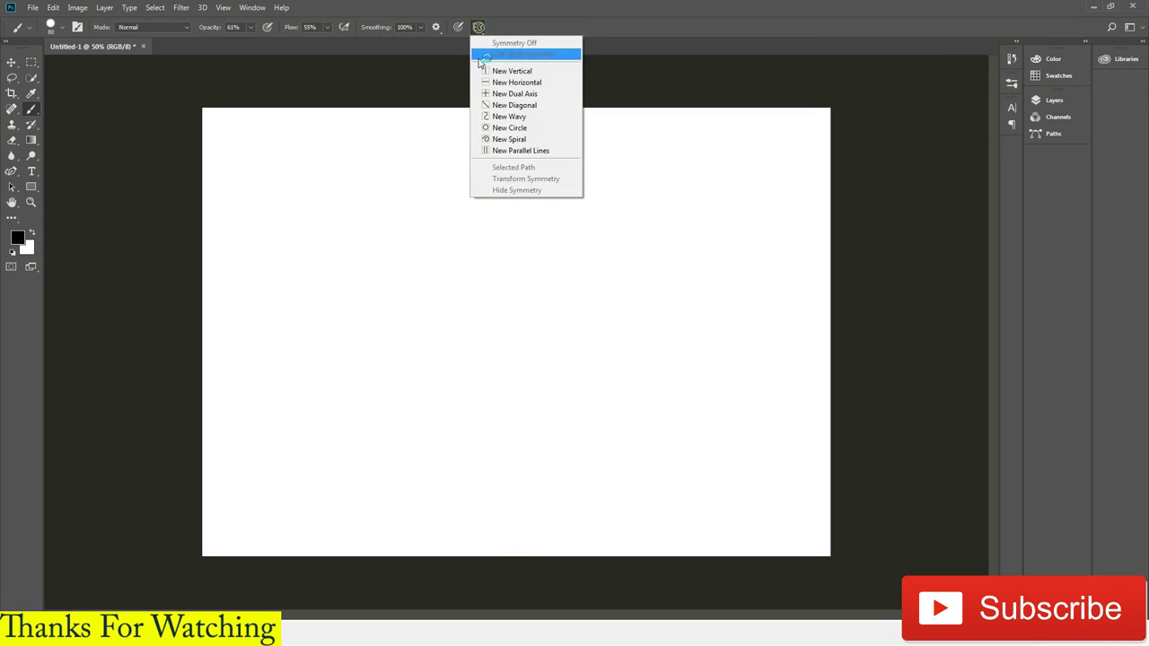
{"action": "left_click", "coordinate": [487, 83]}
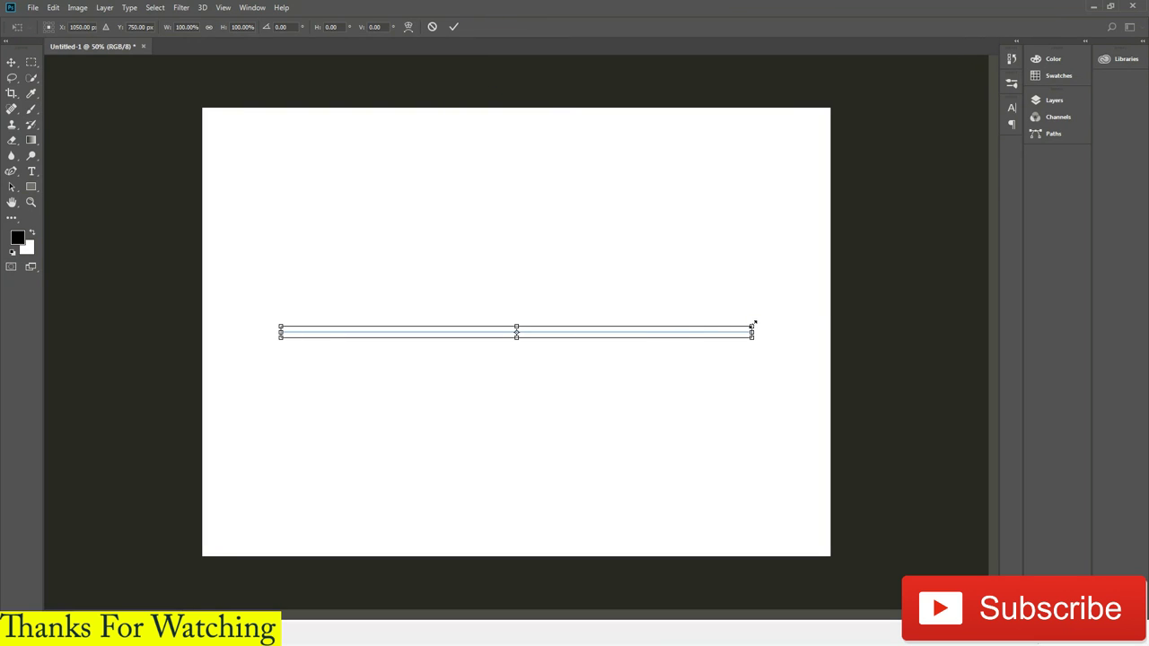
{"action": "left_click_drag", "start_coordinate": [754, 323], "coordinate": [835, 305]}
{"action": "key", "text": "Return"}
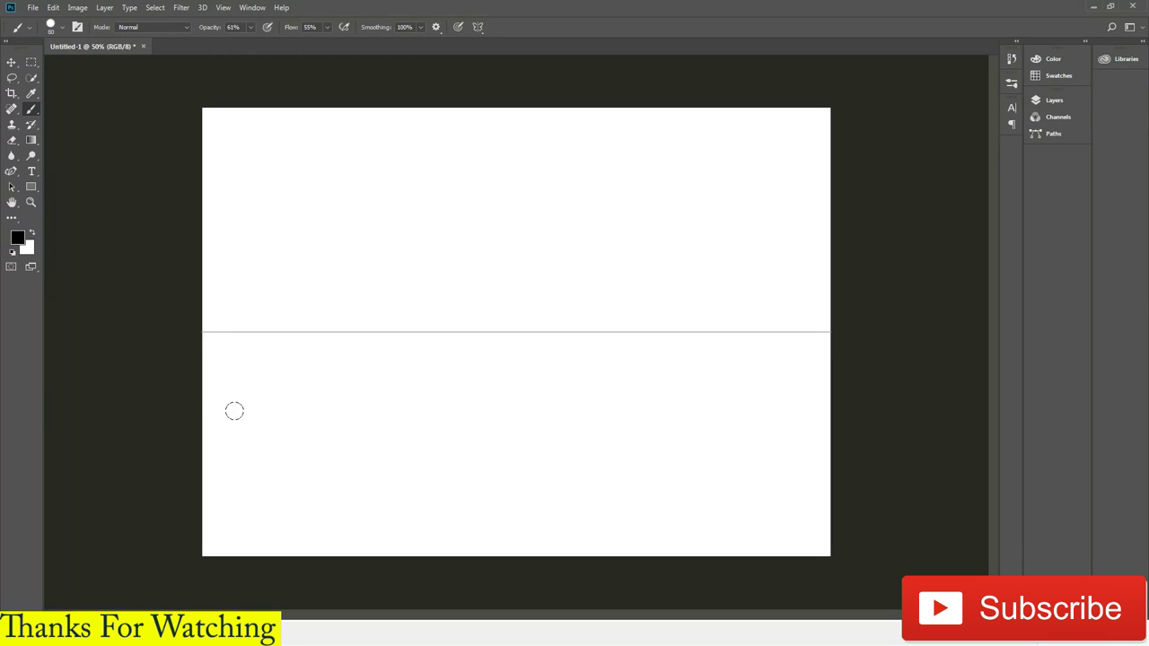
Paint a stroke mirrored above and below the horizontal axis, then undo it.
{"action": "mouse_move", "coordinate": [269, 426]}
{"action": "left_mouse_down"}
{"action": "mouse_move", "coordinate": [546, 332]}
{"action": "mouse_move", "coordinate": [643, 379]}
{"action": "mouse_move", "coordinate": [803, 335]}
{"action": "mouse_move", "coordinate": [772, 257]}
{"action": "mouse_move", "coordinate": [564, 423]}
{"action": "mouse_move", "coordinate": [469, 275]}
{"action": "mouse_move", "coordinate": [454, 197]}
{"action": "mouse_move", "coordinate": [379, 377]}
{"action": "mouse_move", "coordinate": [239, 359]}
{"action": "mouse_move", "coordinate": [309, 323]}
{"action": "mouse_move", "coordinate": [661, 228]}
{"action": "mouse_move", "coordinate": [763, 449]}
{"action": "mouse_move", "coordinate": [628, 484]}
{"action": "mouse_move", "coordinate": [213, 153]}
{"action": "mouse_move", "coordinate": [116, 300]}
{"action": "mouse_move", "coordinate": [487, 459]}
{"action": "mouse_move", "coordinate": [709, 484]}
{"action": "mouse_move", "coordinate": [502, 174]}
{"action": "mouse_move", "coordinate": [404, 74]}
{"action": "left_mouse_up"}
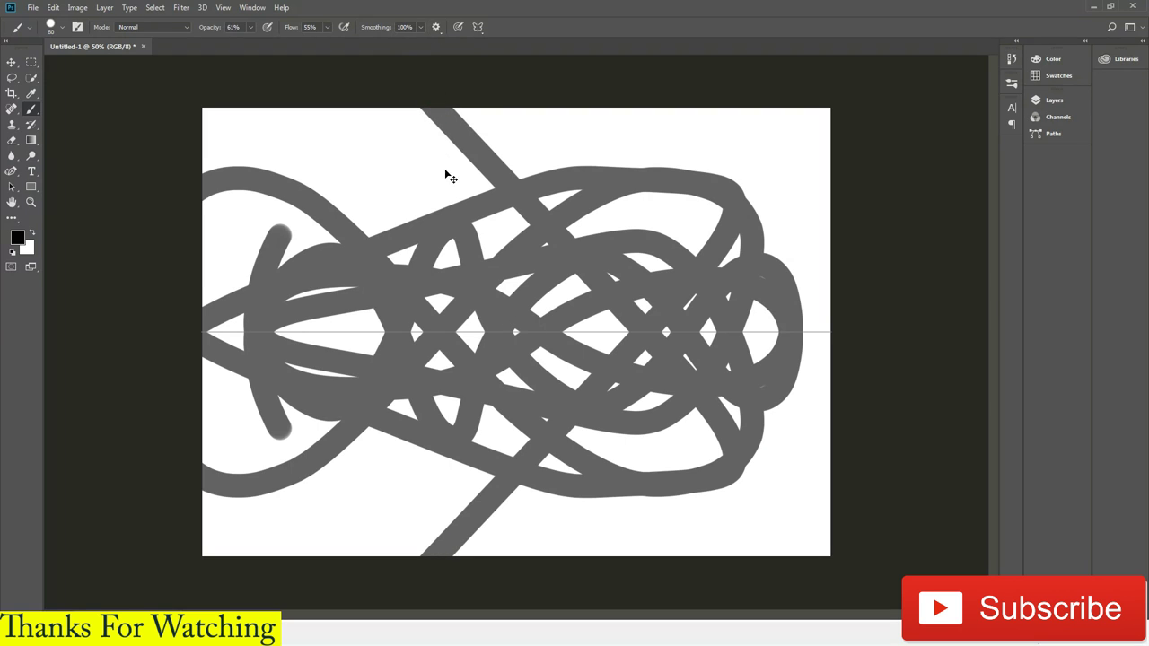
{"action": "key", "text": "ctrl+z"}
{"action": "left_click", "coordinate": [437, 27]}
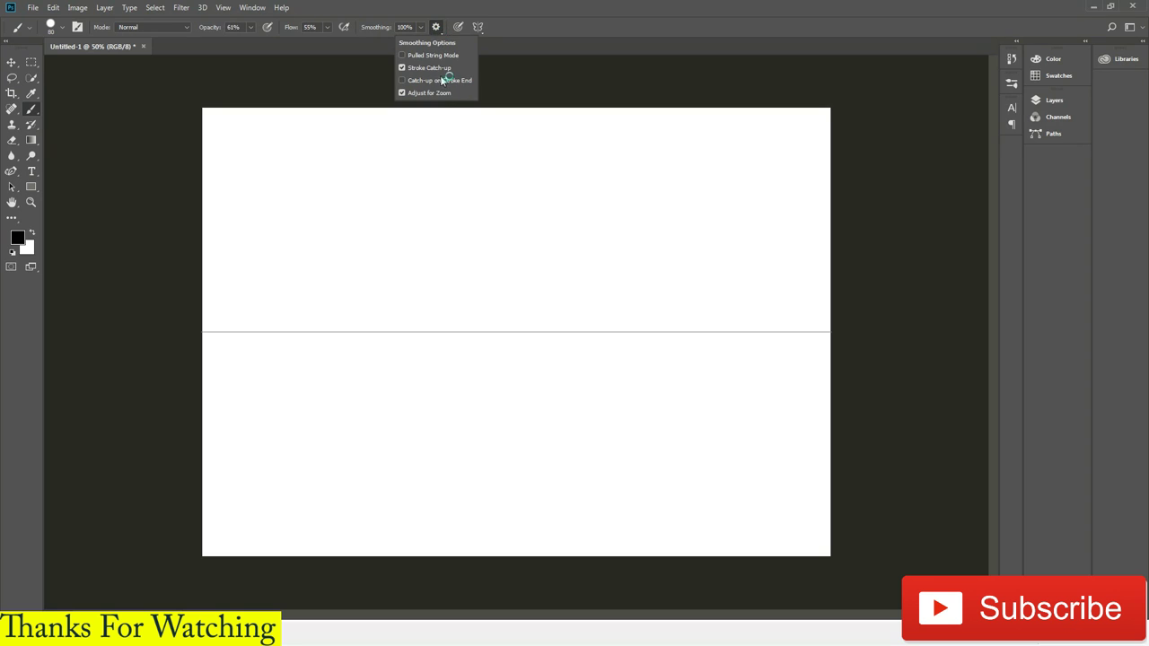
{"action": "left_click", "coordinate": [487, 27]}
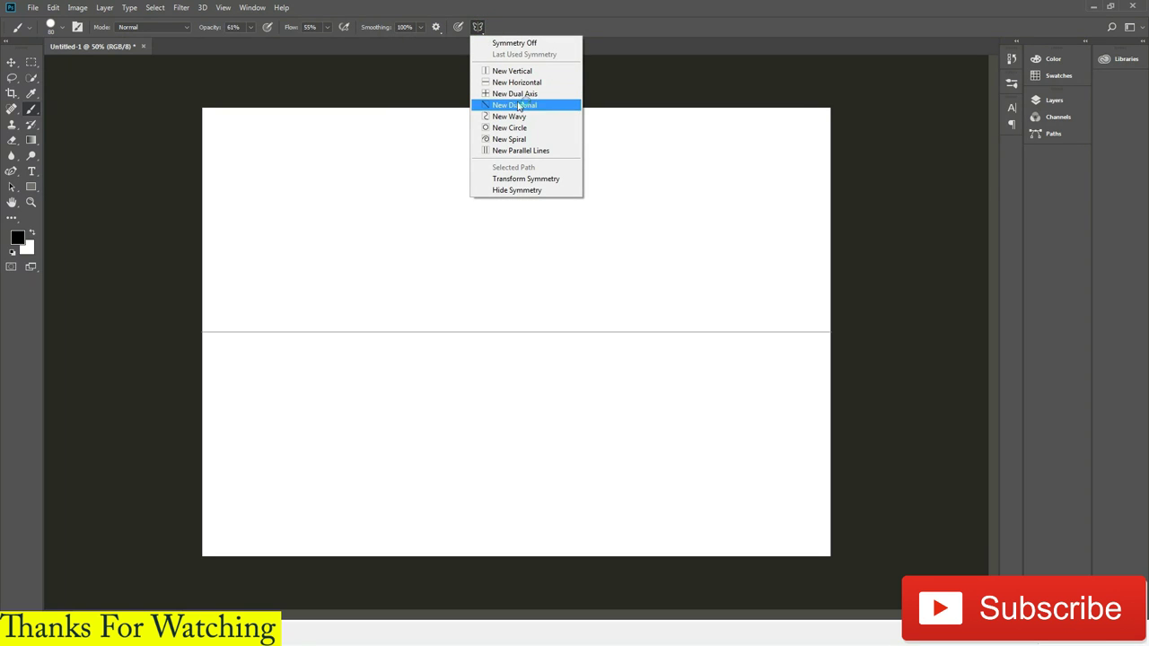
{"action": "left_click", "coordinate": [547, 94]}
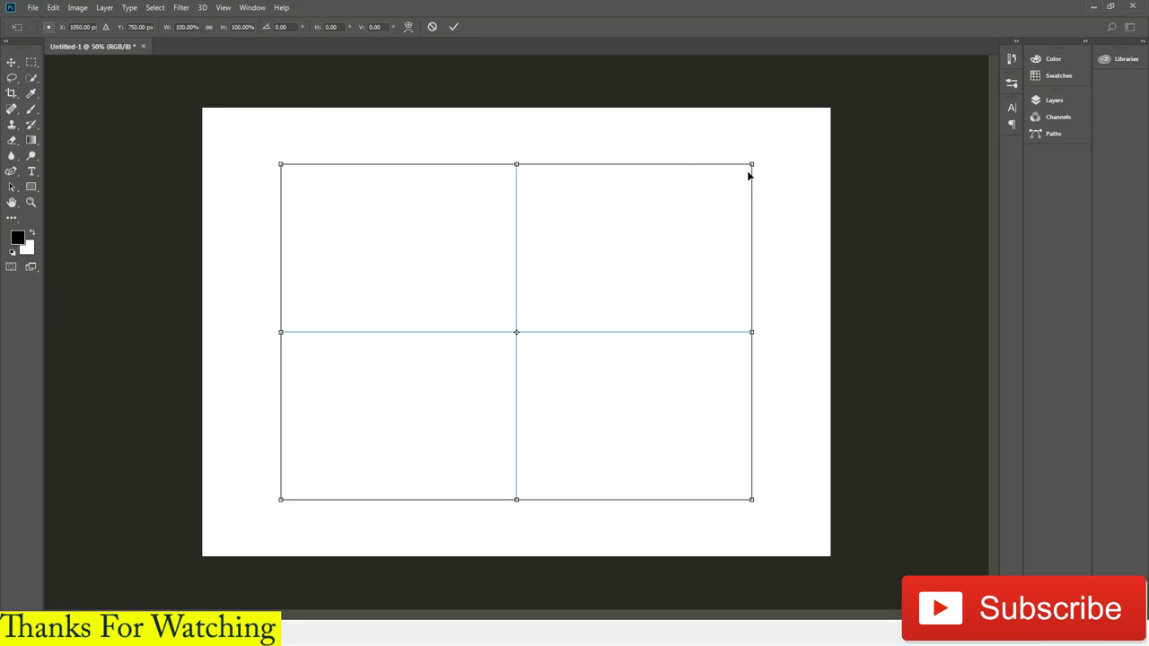
{"action": "left_click_drag", "start_coordinate": [756, 163], "coordinate": [840, 105]}
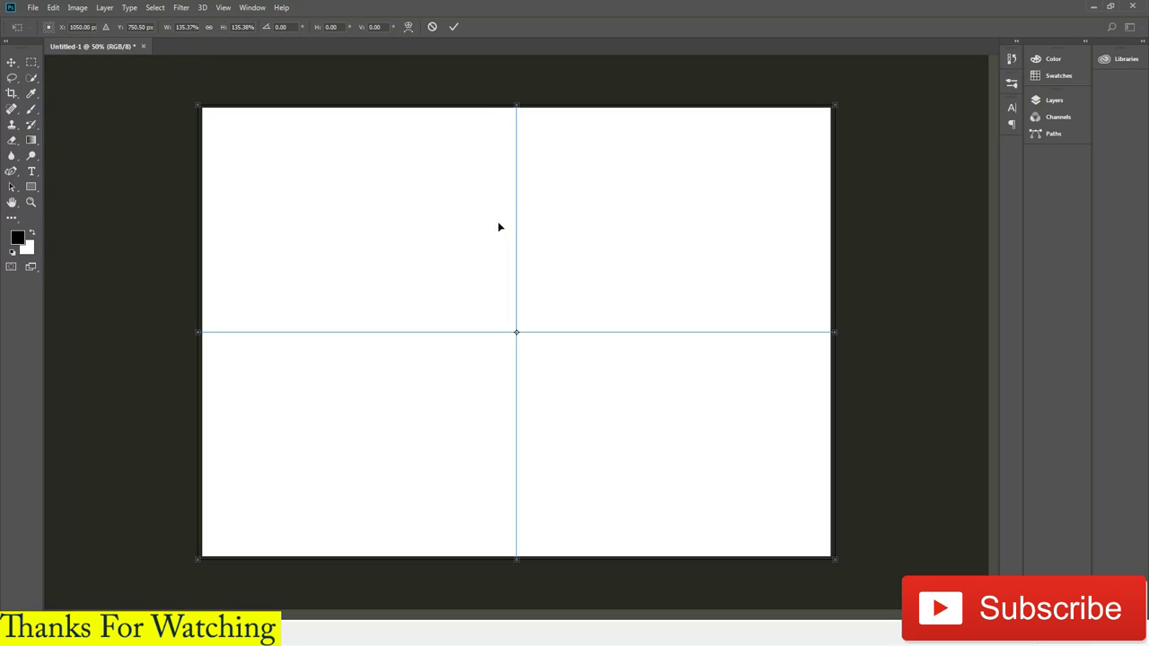
{"action": "key", "text": "Return"}
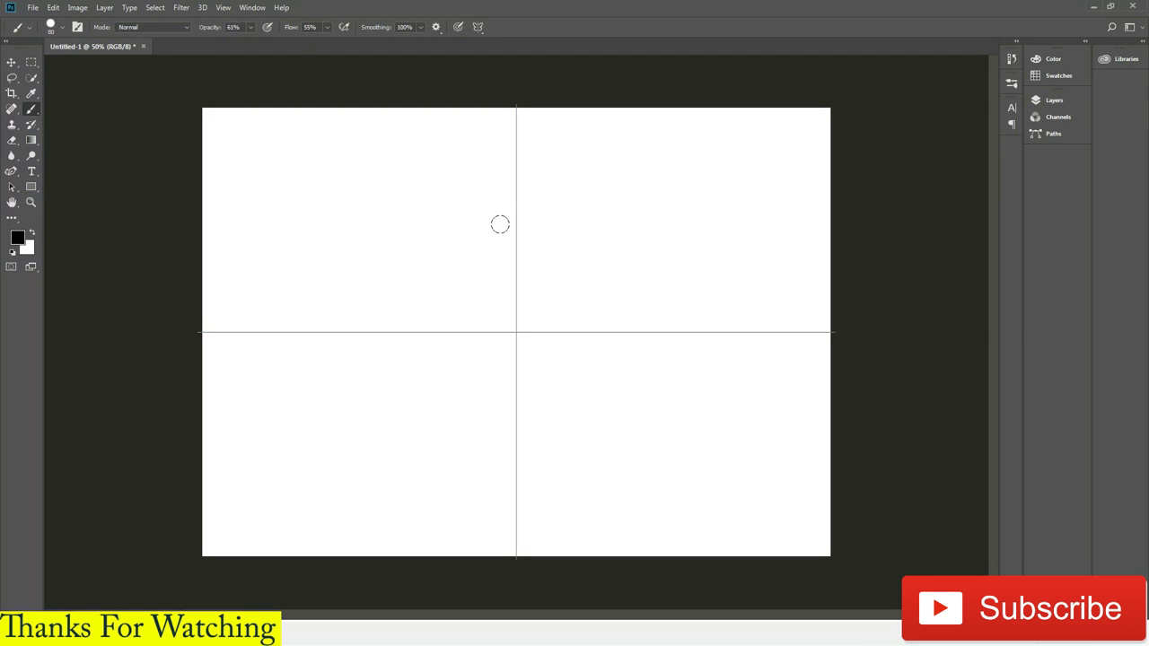
{"action": "mouse_move", "coordinate": [506, 224]}
{"action": "left_mouse_down"}
{"action": "mouse_move", "coordinate": [393, 169]}
{"action": "mouse_move", "coordinate": [356, 234]}
{"action": "mouse_move", "coordinate": [479, 426]}
{"action": "mouse_move", "coordinate": [517, 544]}
{"action": "left_mouse_up"}
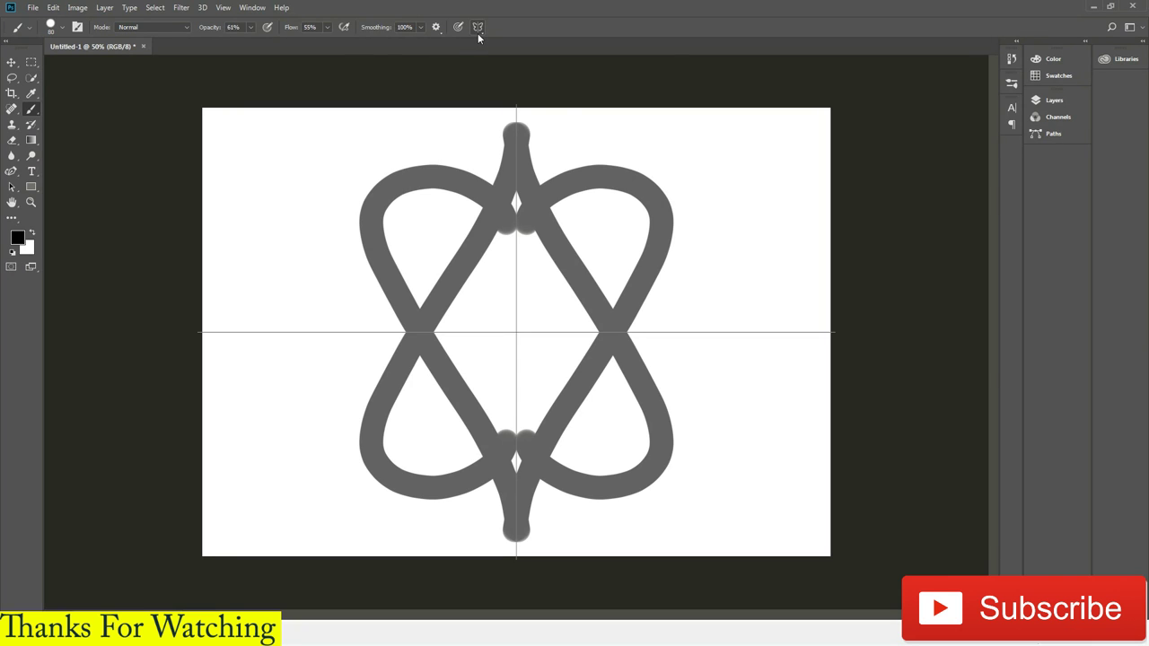
{"action": "key", "text": "ctrl+z"}
{"action": "key", "text": "ctrl+z"}
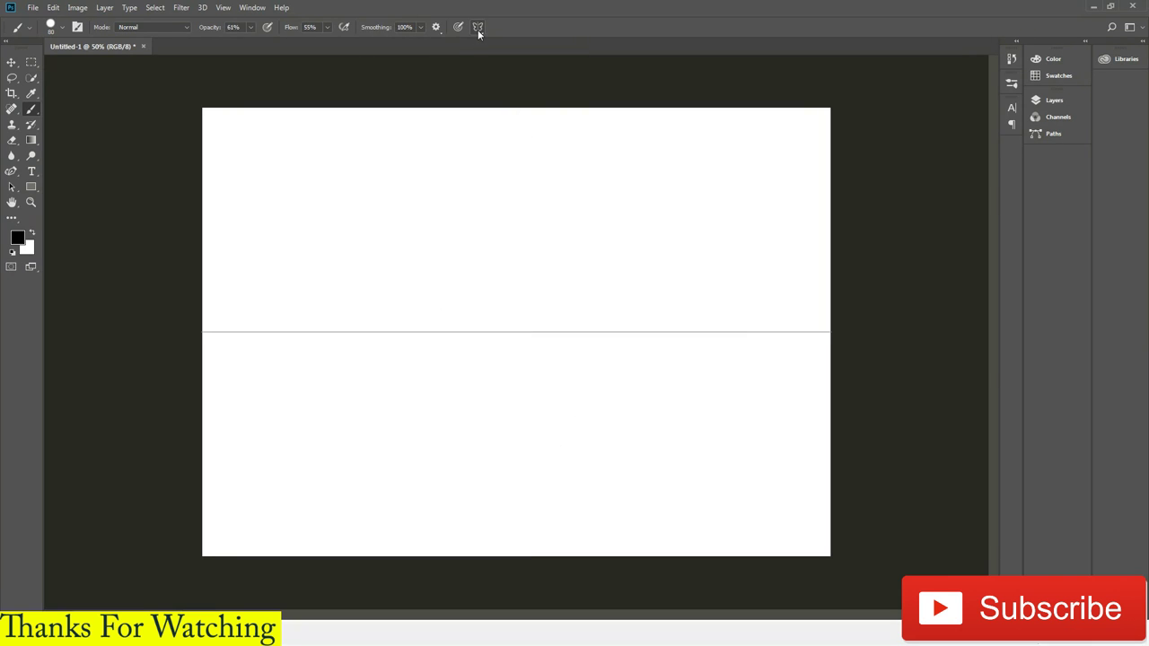
Add a corner-to-corner New Diagonal symmetry axis and paint thick grey strokes mirrored across it.
{"action": "left_click", "coordinate": [478, 28]}
{"action": "left_click", "coordinate": [392, 139]}
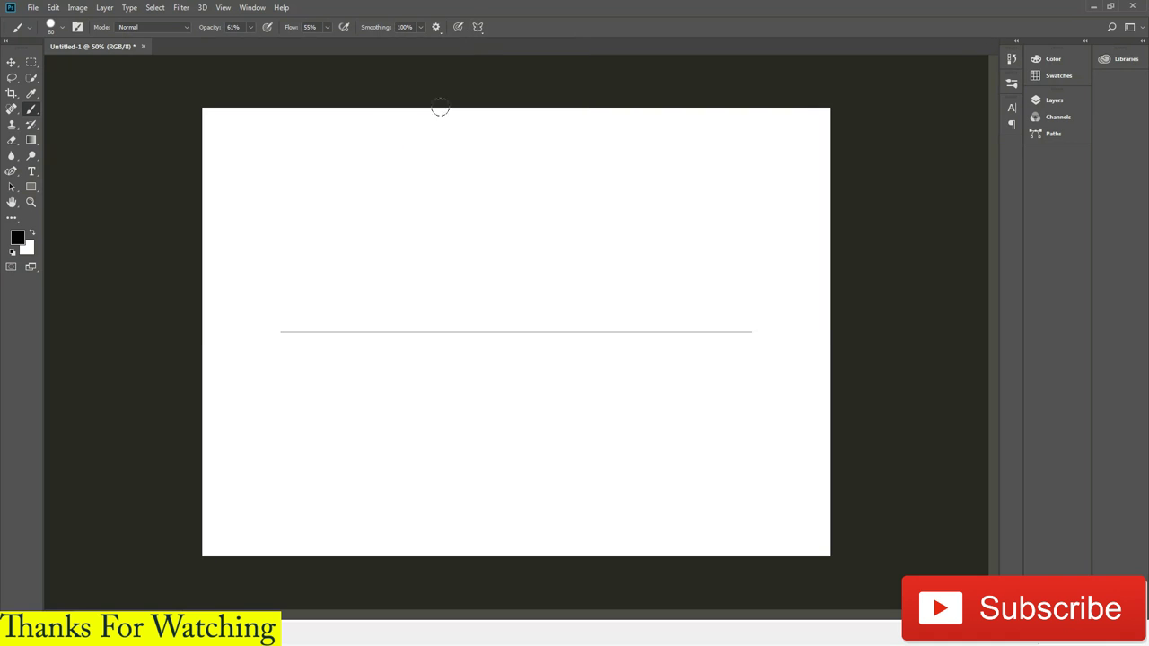
{"action": "left_click", "coordinate": [477, 27]}
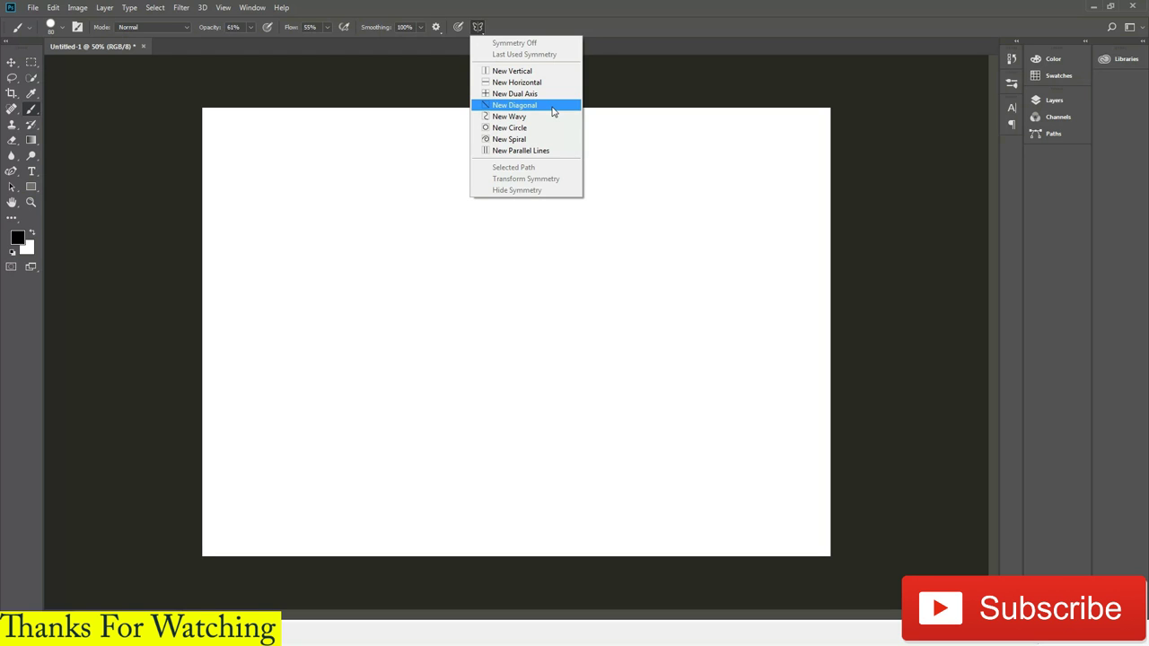
{"action": "left_click", "coordinate": [553, 112]}
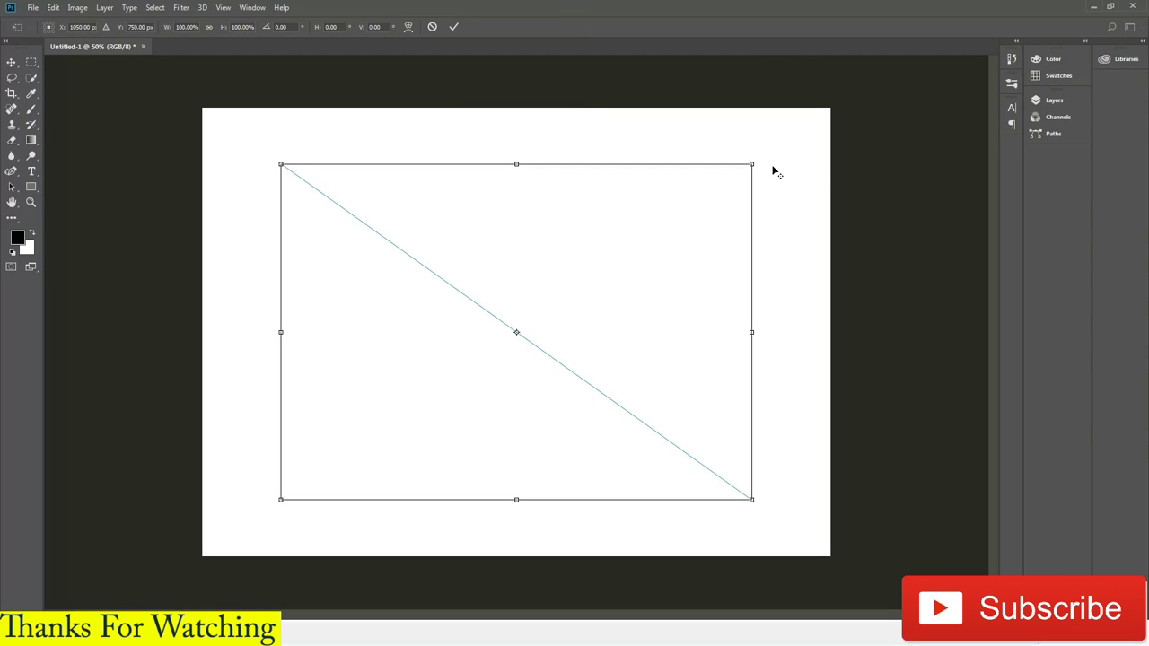
{"action": "left_click_drag", "start_coordinate": [756, 161], "coordinate": [845, 97]}
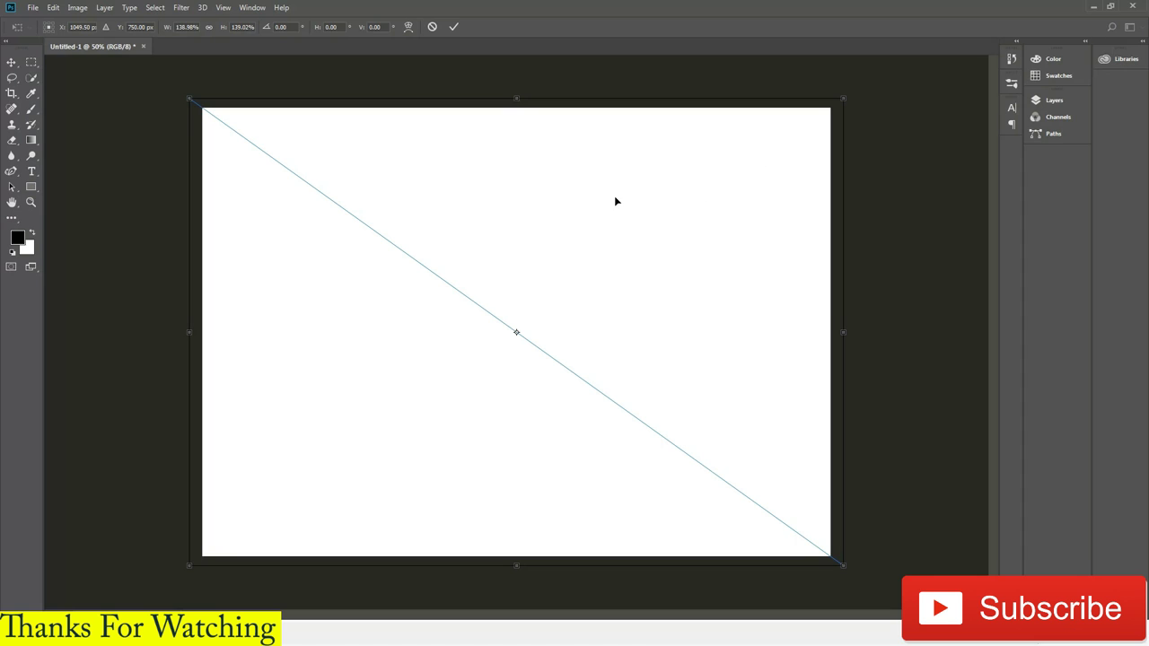
{"action": "key", "text": "Return"}
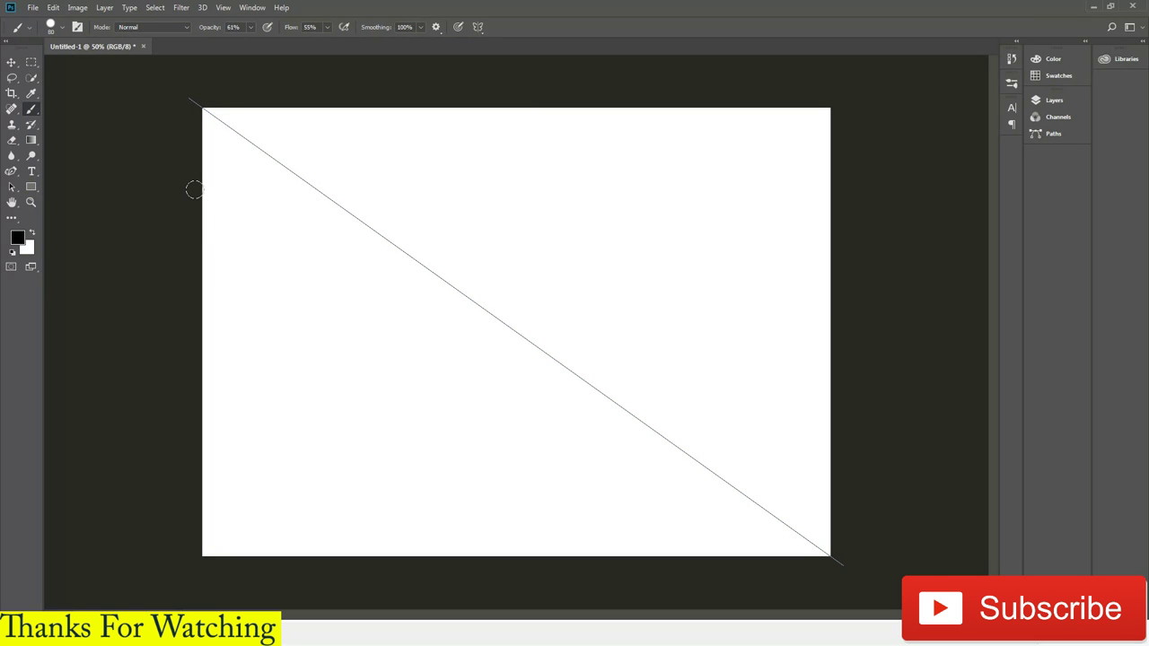
{"action": "mouse_move", "coordinate": [194, 189]}
{"action": "left_mouse_down"}
{"action": "mouse_move", "coordinate": [820, 290]}
{"action": "mouse_move", "coordinate": [341, 454]}
{"action": "mouse_move", "coordinate": [144, 493]}
{"action": "mouse_move", "coordinate": [568, 228]}
{"action": "mouse_move", "coordinate": [726, 159]}
{"action": "mouse_move", "coordinate": [826, 90]}
{"action": "mouse_move", "coordinate": [745, 260]}
{"action": "mouse_move", "coordinate": [733, 440]}
{"action": "left_mouse_up"}
{"action": "left_click_drag", "start_coordinate": [730, 537], "coordinate": [729, 575]}
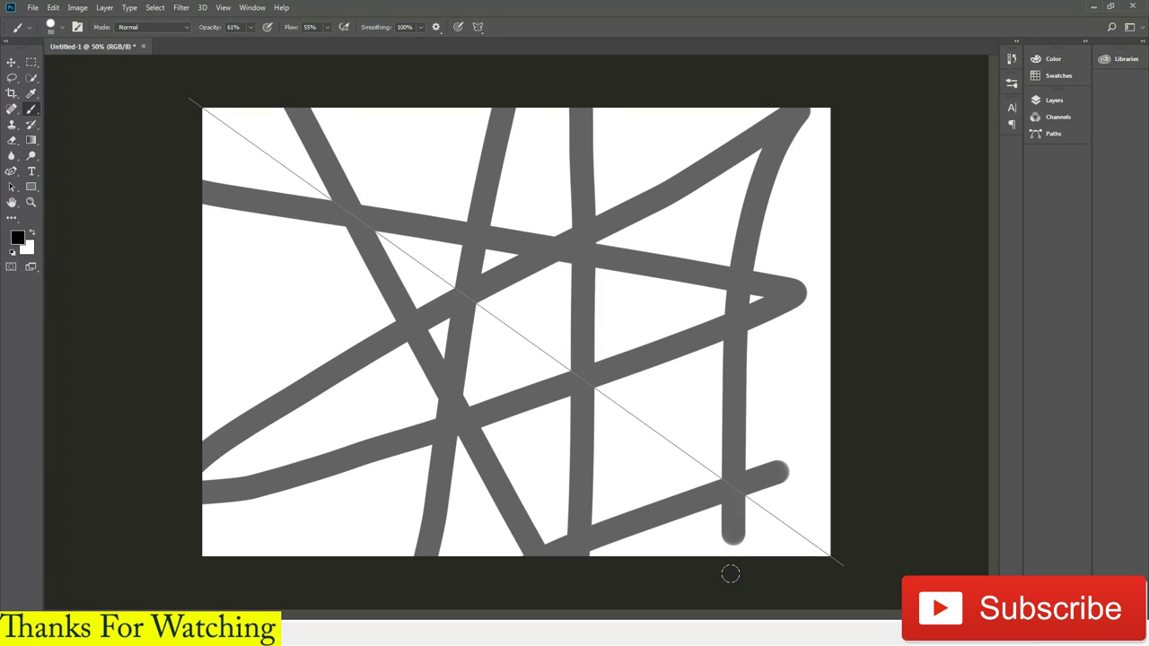
Create a New Wavy symmetry guide stretched to full canvas height.
{"action": "left_click", "coordinate": [478, 26]}
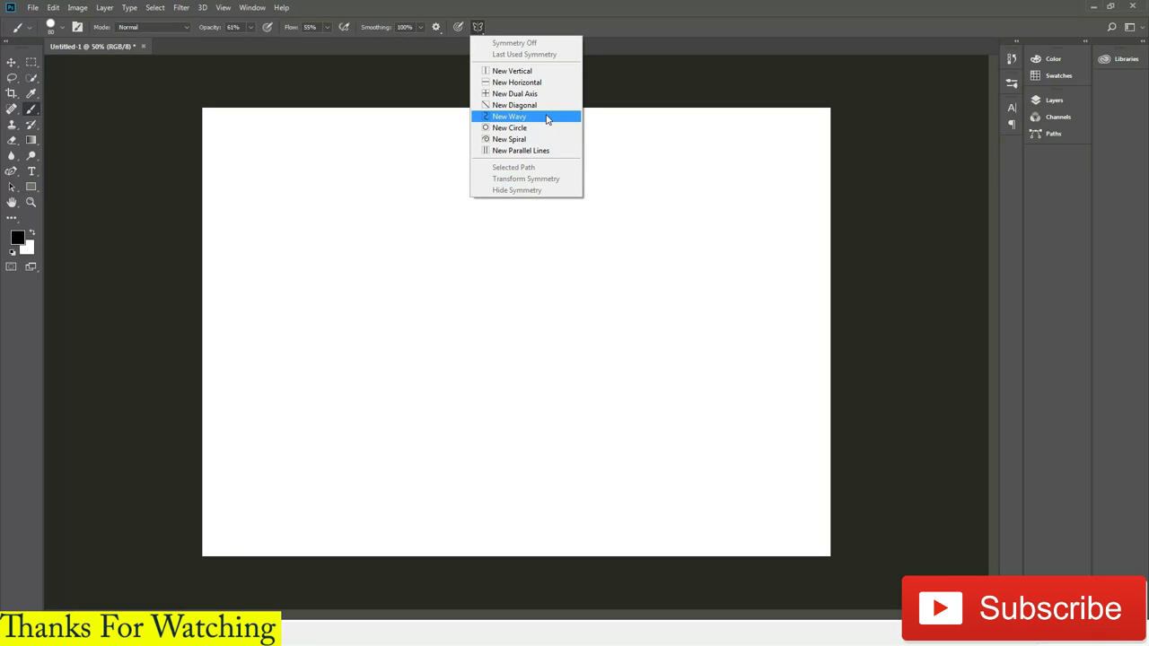
{"action": "left_click", "coordinate": [547, 117]}
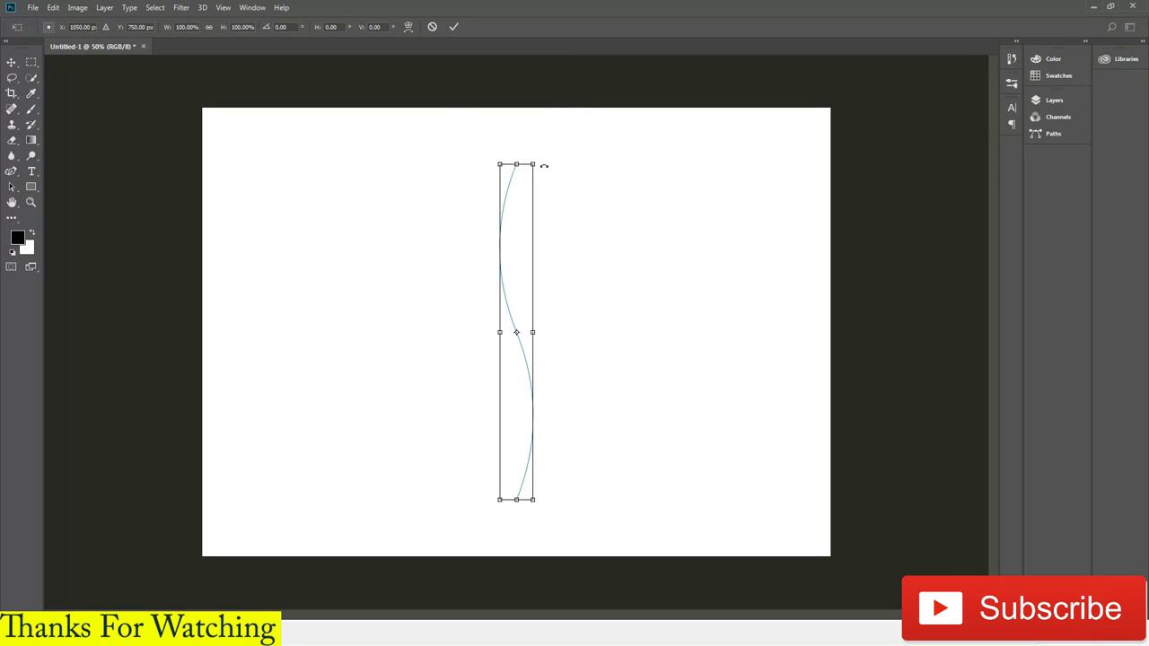
{"action": "left_click_drag", "start_coordinate": [533, 164], "coordinate": [608, 111]}
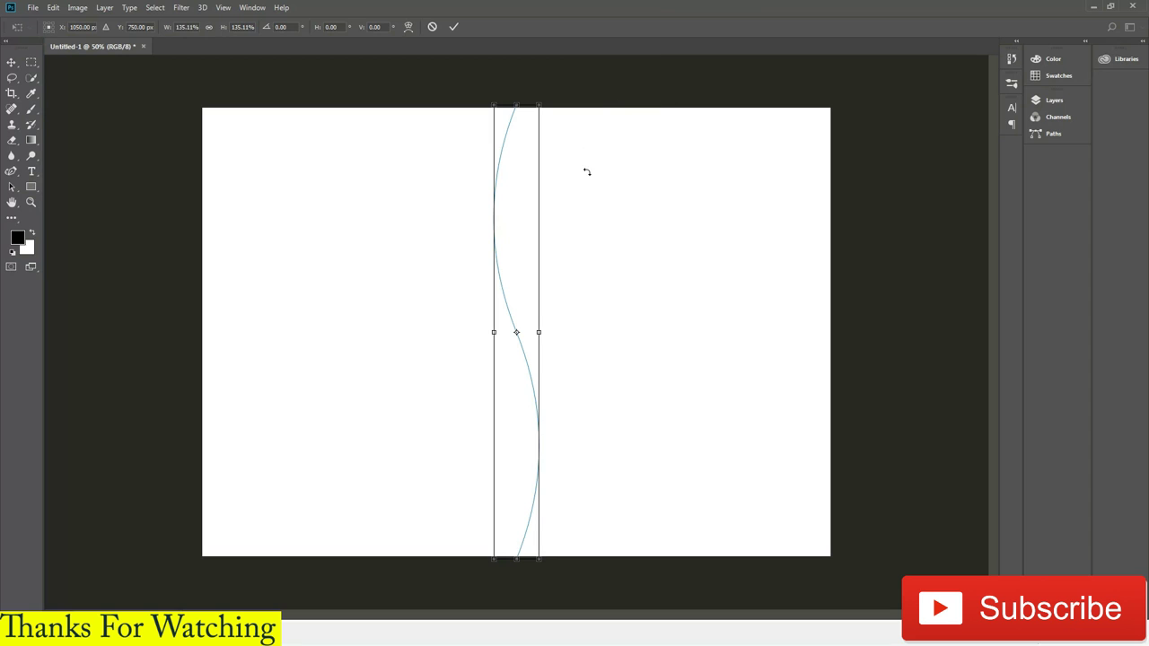
{"action": "key", "text": "Return"}
Paint mirrored strokes down the wavy guide, undo them, and turn symmetry off.
{"action": "mouse_move", "coordinate": [566, 148]}
{"action": "left_mouse_down"}
{"action": "mouse_move", "coordinate": [290, 193]}
{"action": "mouse_move", "coordinate": [520, 234]}
{"action": "mouse_move", "coordinate": [457, 313]}
{"action": "mouse_move", "coordinate": [526, 382]}
{"action": "mouse_move", "coordinate": [556, 437]}
{"action": "mouse_move", "coordinate": [490, 467]}
{"action": "mouse_move", "coordinate": [577, 548]}
{"action": "left_mouse_up"}
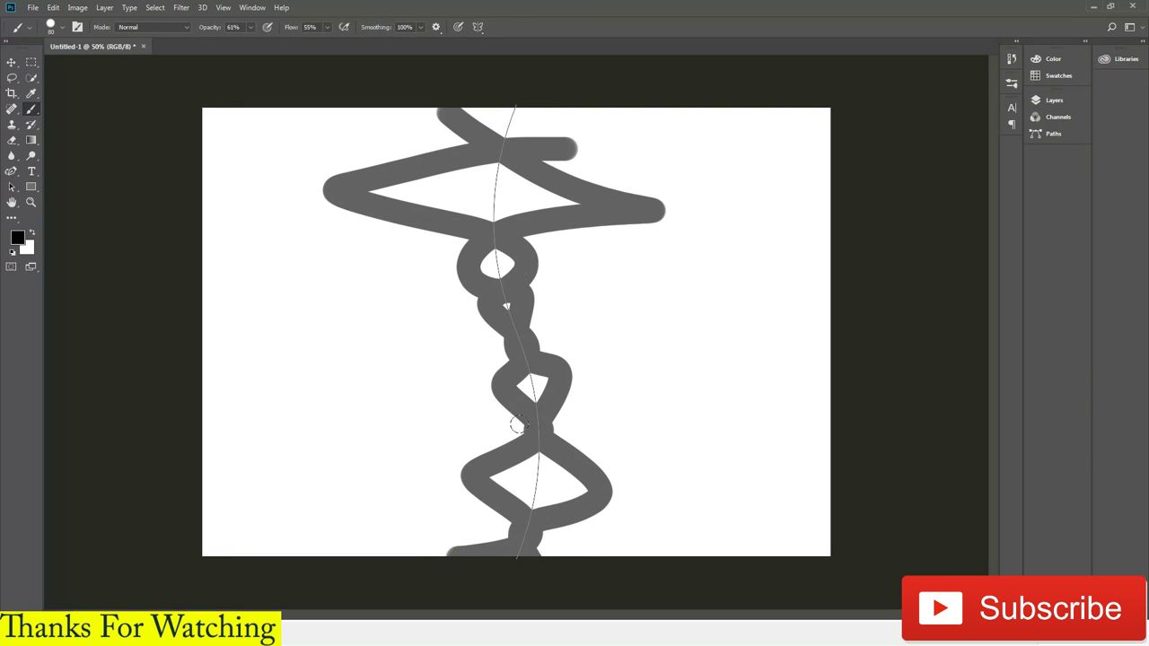
{"action": "key", "text": "ctrl+z"}
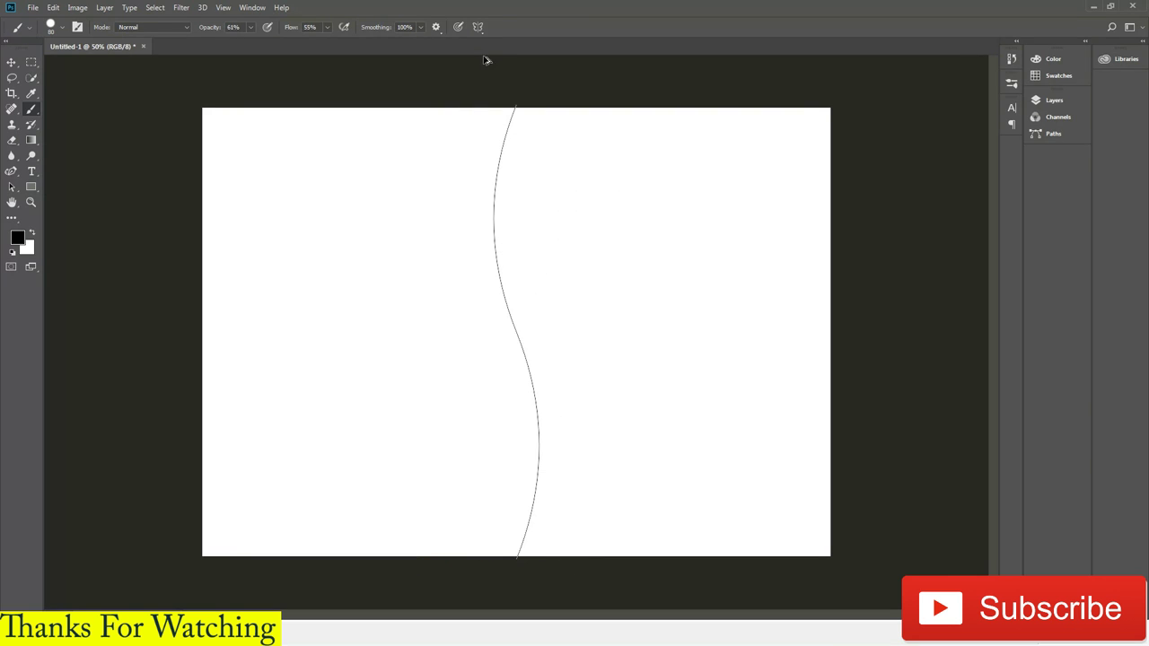
{"action": "left_click", "coordinate": [478, 27]}
{"action": "left_click", "coordinate": [500, 43]}
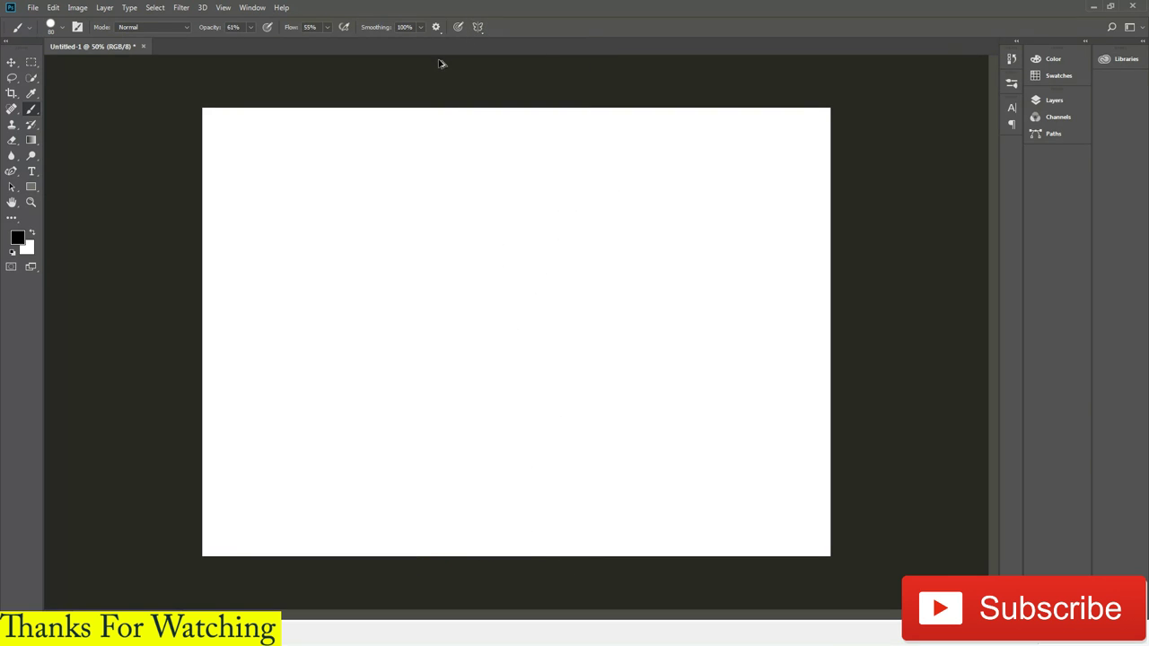
{"action": "left_click", "coordinate": [480, 27]}
{"action": "left_click", "coordinate": [539, 130]}
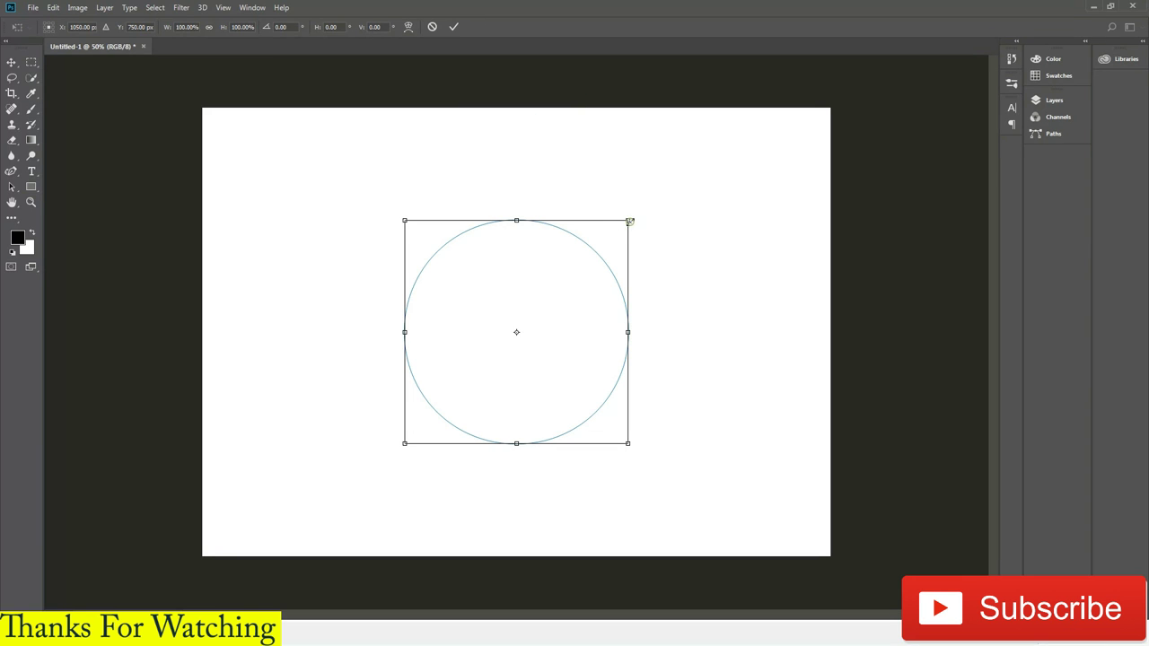
{"action": "left_click_drag", "start_coordinate": [629, 221], "coordinate": [779, 154]}
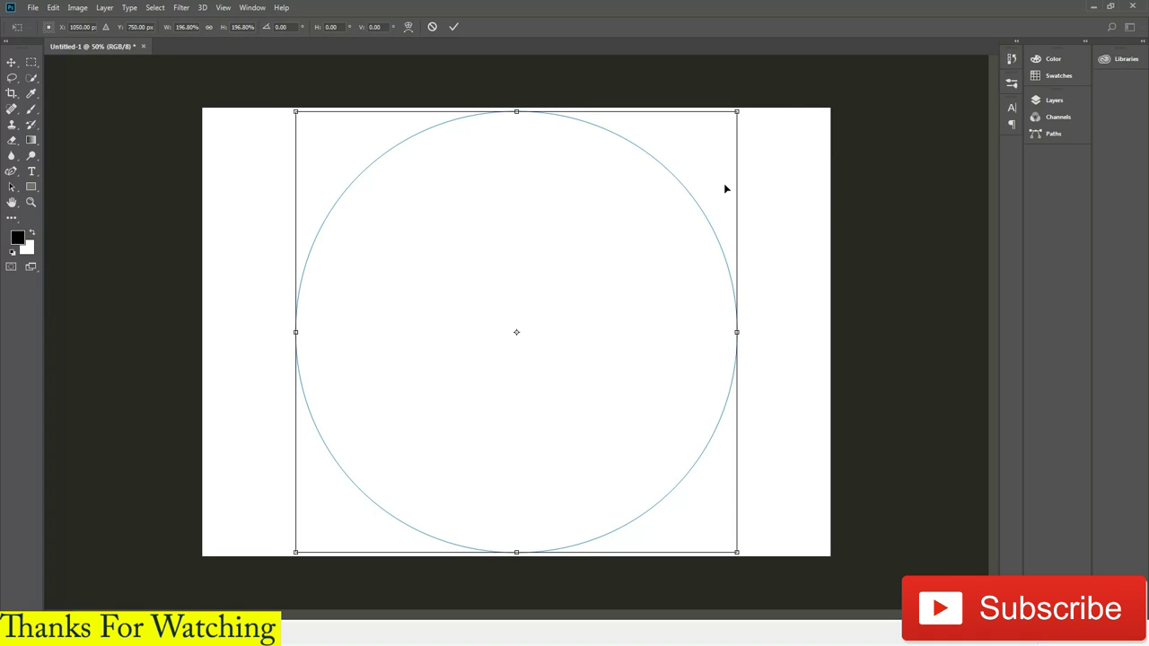
{"action": "key", "text": "Return"}
{"action": "mouse_move", "coordinate": [722, 155]}
{"action": "left_mouse_down"}
{"action": "mouse_move", "coordinate": [312, 315]}
{"action": "mouse_move", "coordinate": [362, 400]}
{"action": "mouse_move", "coordinate": [274, 457]}
{"action": "mouse_move", "coordinate": [616, 534]}
{"action": "mouse_move", "coordinate": [718, 410]}
{"action": "mouse_move", "coordinate": [787, 287]}
{"action": "mouse_move", "coordinate": [698, 236]}
{"action": "mouse_move", "coordinate": [635, 220]}
{"action": "mouse_move", "coordinate": [713, 171]}
{"action": "left_mouse_up"}
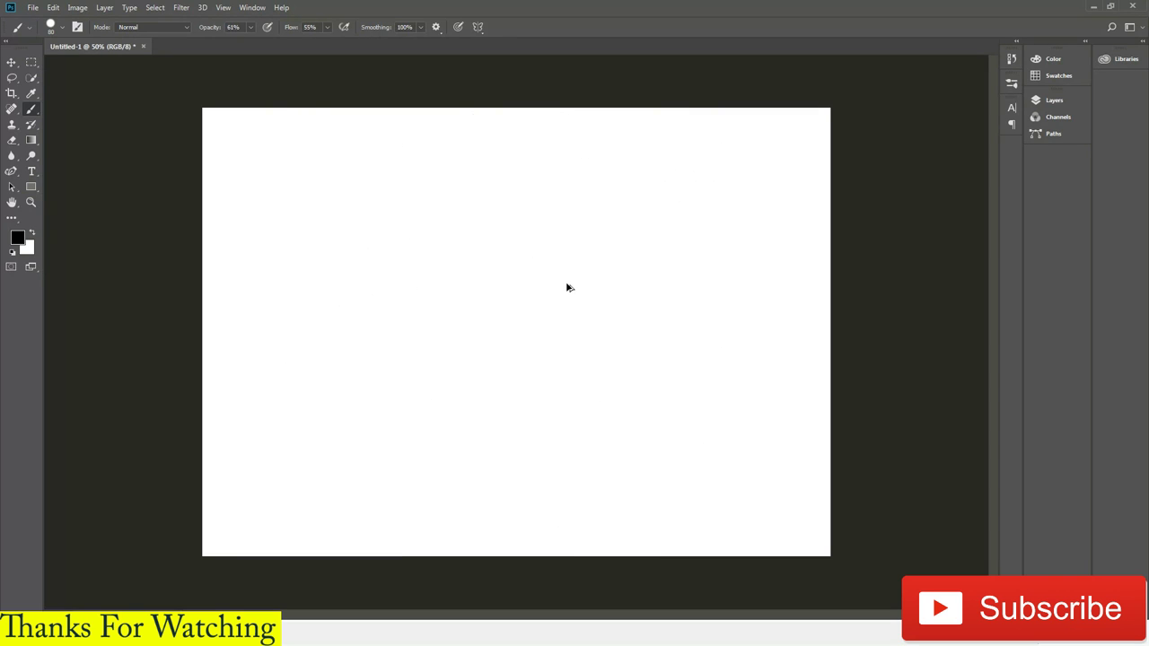
{"action": "left_click", "coordinate": [477, 26]}
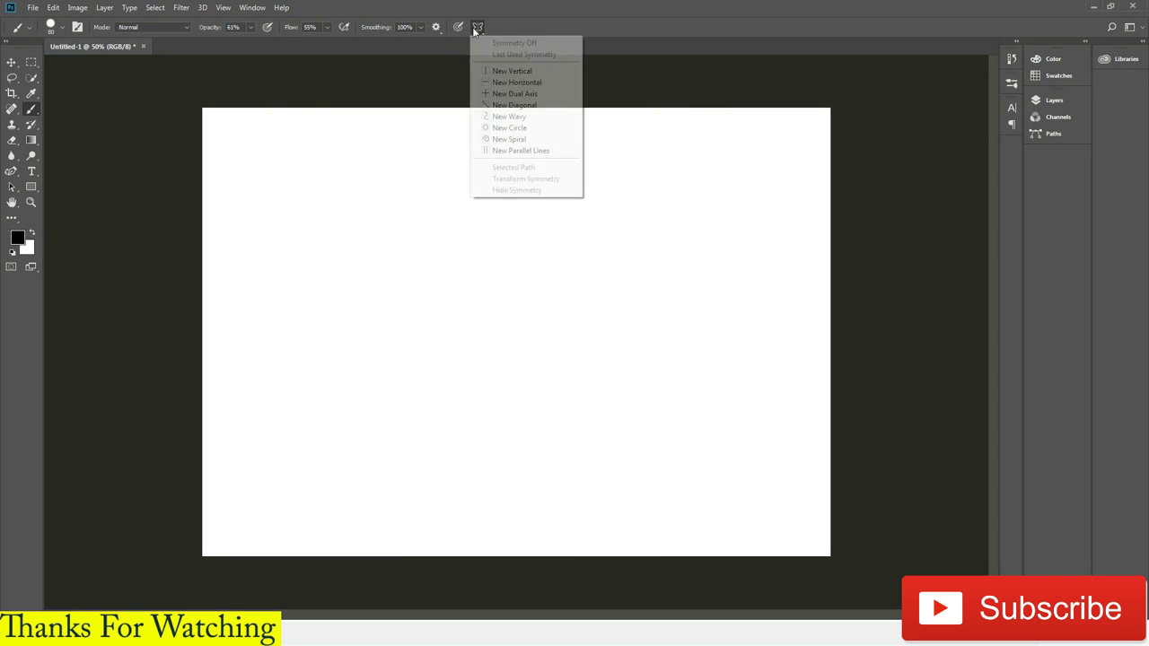
{"action": "left_click", "coordinate": [539, 139]}
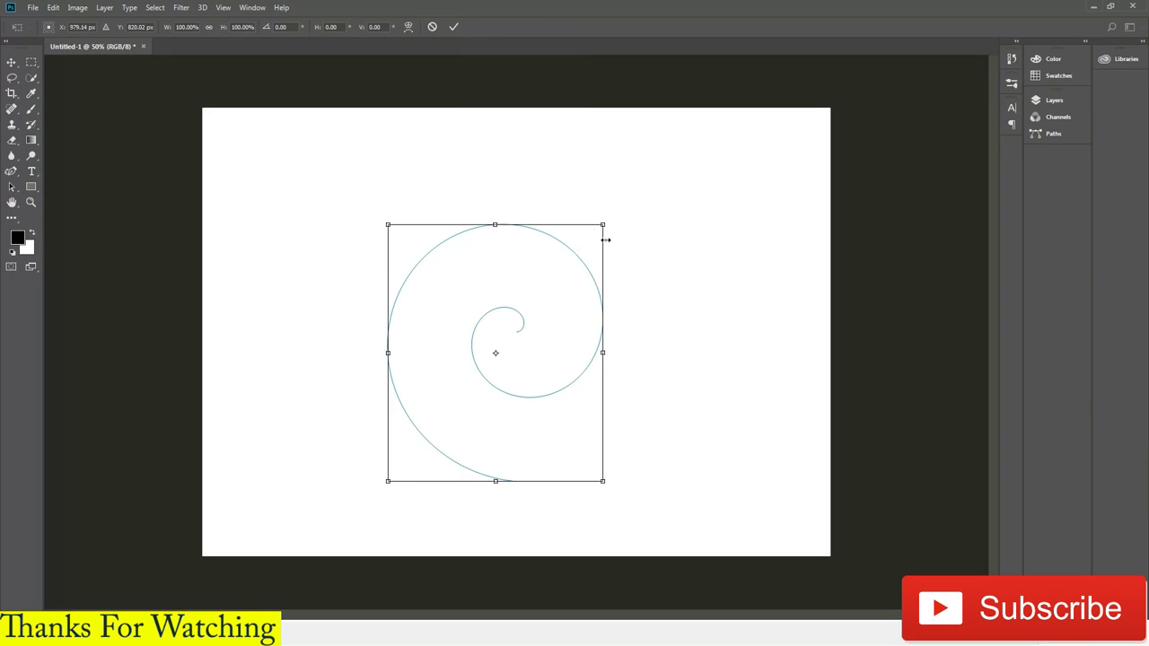
{"action": "left_click_drag", "start_coordinate": [599, 228], "coordinate": [690, 209]}
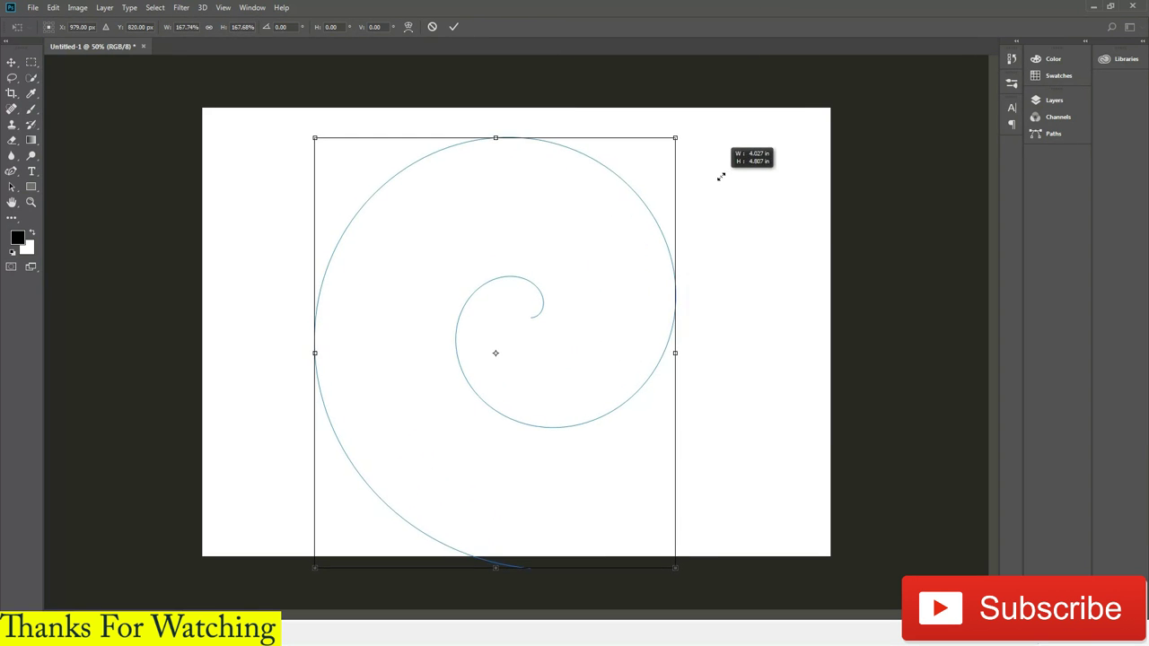
{"action": "key", "text": "Return"}
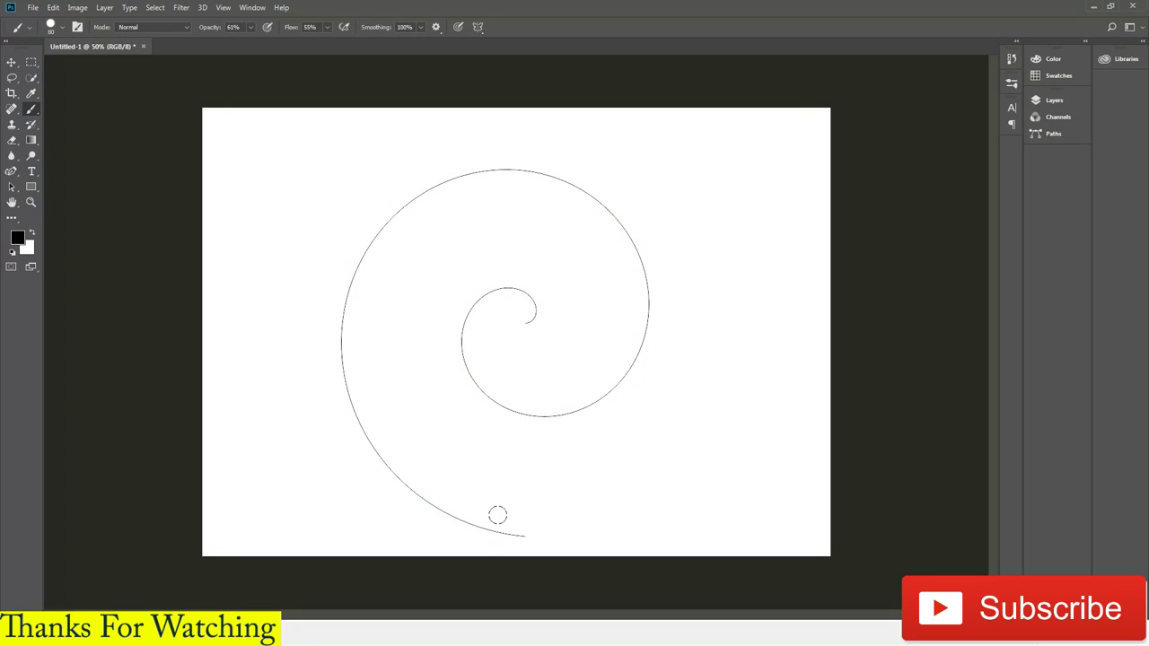
{"action": "mouse_move", "coordinate": [491, 547]}
{"action": "left_mouse_down"}
{"action": "mouse_move", "coordinate": [423, 424]}
{"action": "mouse_move", "coordinate": [349, 326]}
{"action": "mouse_move", "coordinate": [317, 210]}
{"action": "mouse_move", "coordinate": [482, 239]}
{"action": "mouse_move", "coordinate": [485, 146]}
{"action": "mouse_move", "coordinate": [636, 201]}
{"action": "mouse_move", "coordinate": [554, 264]}
{"action": "mouse_move", "coordinate": [587, 342]}
{"action": "mouse_move", "coordinate": [545, 498]}
{"action": "mouse_move", "coordinate": [521, 359]}
{"action": "mouse_move", "coordinate": [539, 235]}
{"action": "mouse_move", "coordinate": [563, 243]}
{"action": "left_mouse_up"}
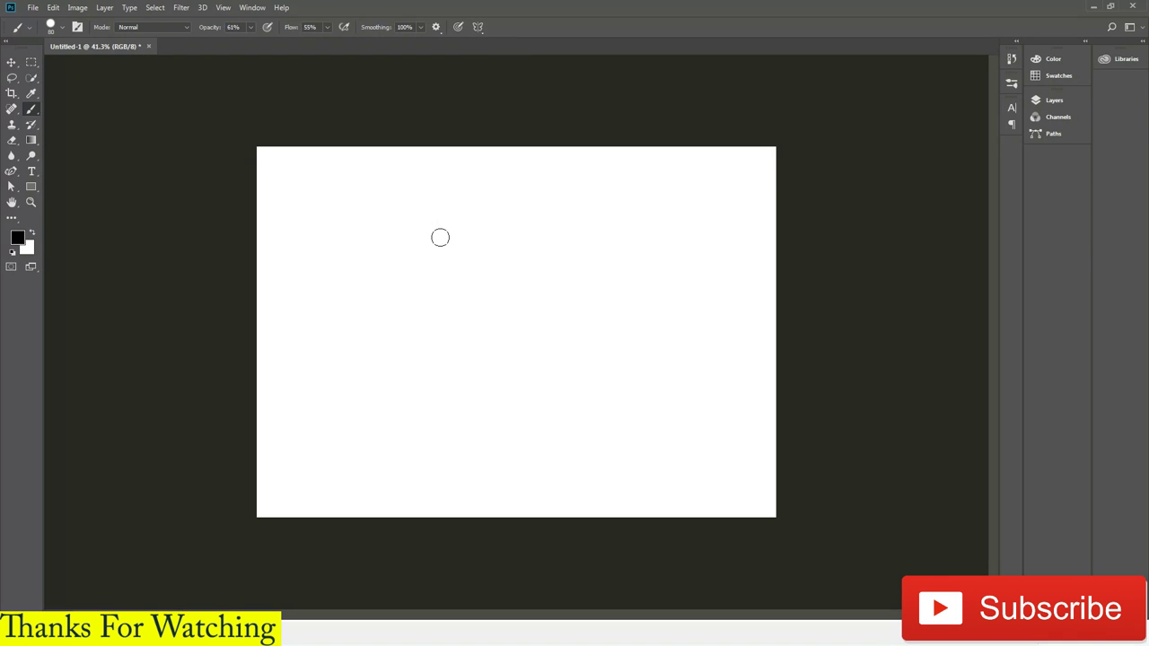
Draw a four-anchor curved pen path hooking back on itself, then nudge it up-right.
{"action": "key", "text": "v"}
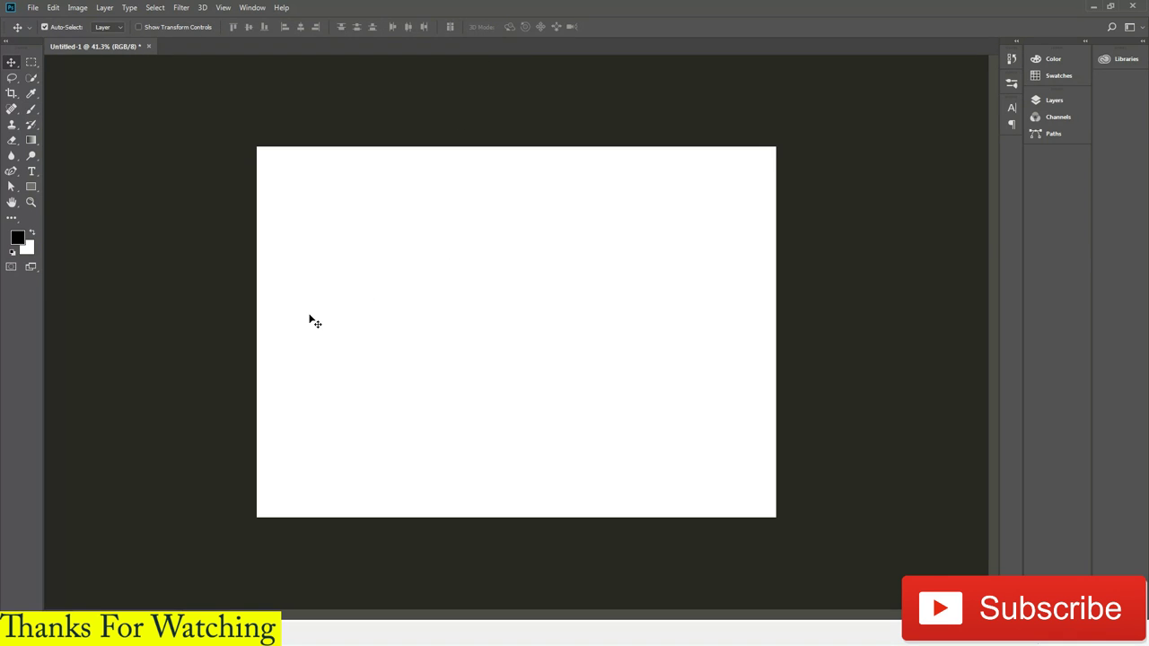
{"action": "key", "text": "p"}
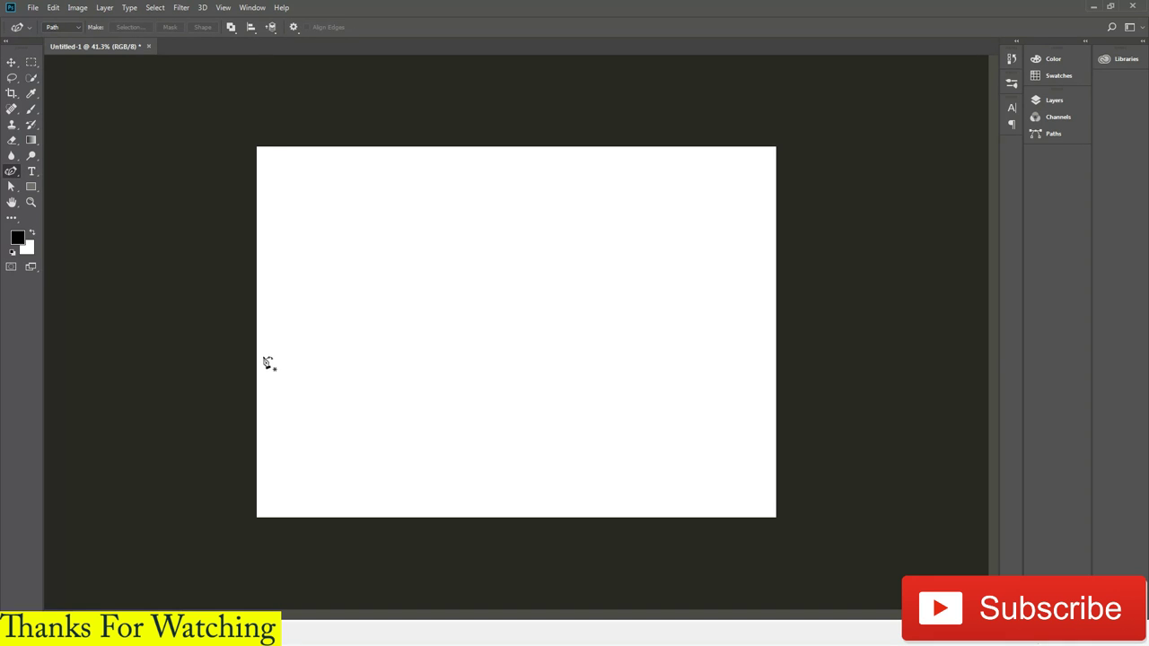
{"action": "left_click", "coordinate": [277, 321]}
{"action": "left_click", "coordinate": [523, 213]}
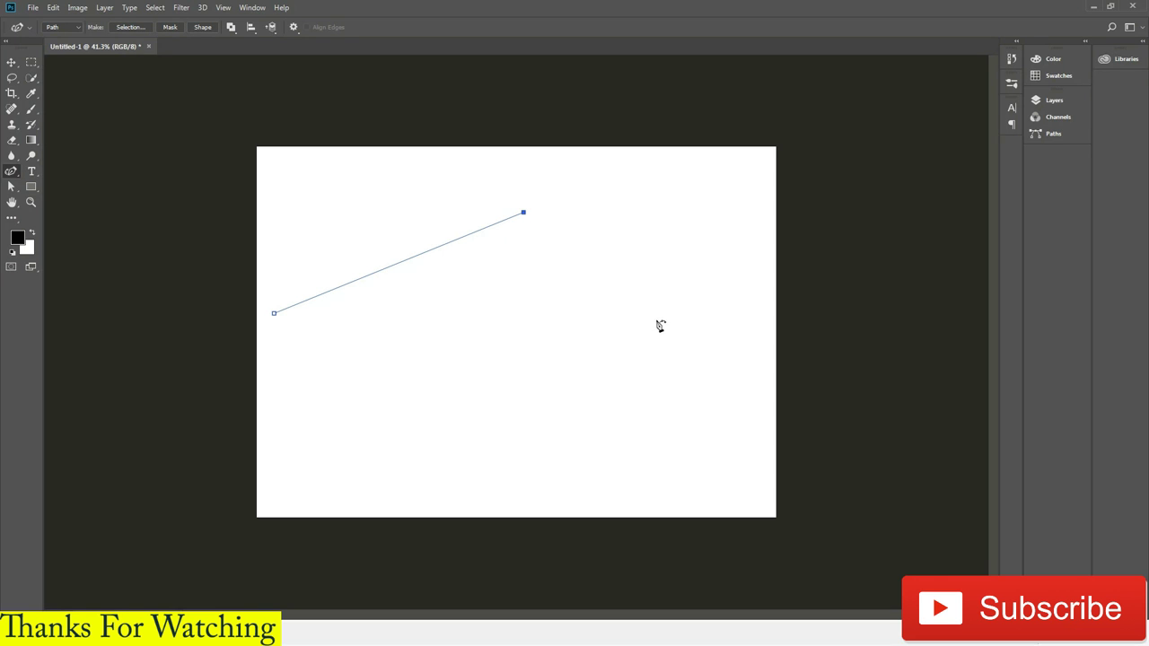
{"action": "left_click", "coordinate": [672, 361]}
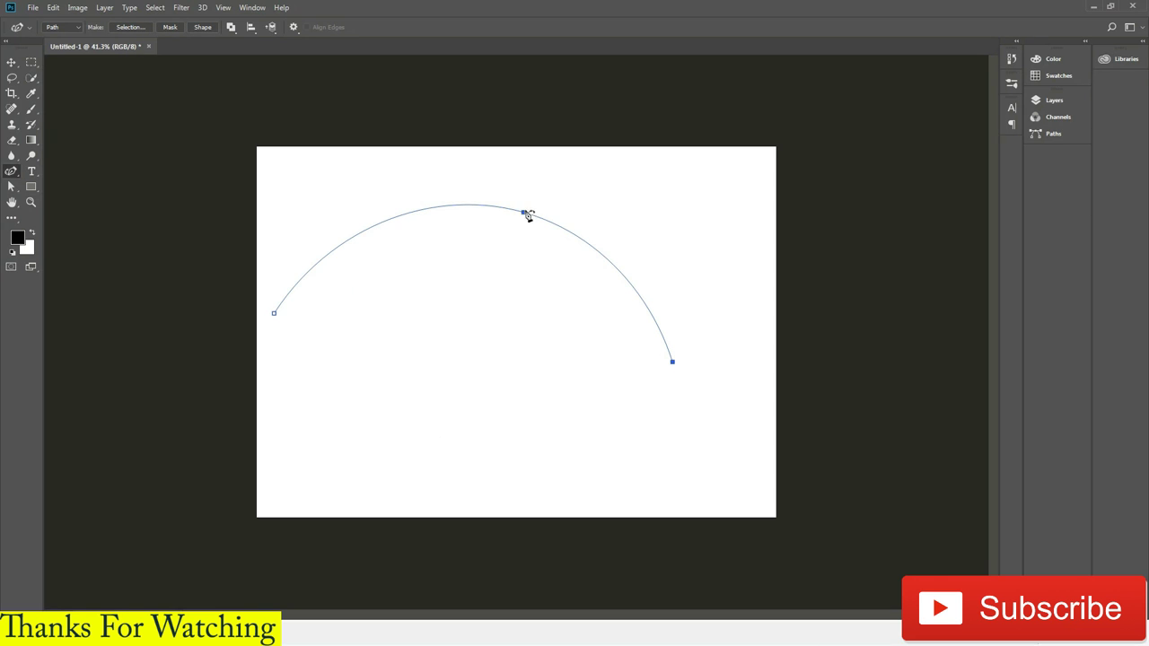
{"action": "left_click_drag", "start_coordinate": [523, 213], "coordinate": [481, 227]}
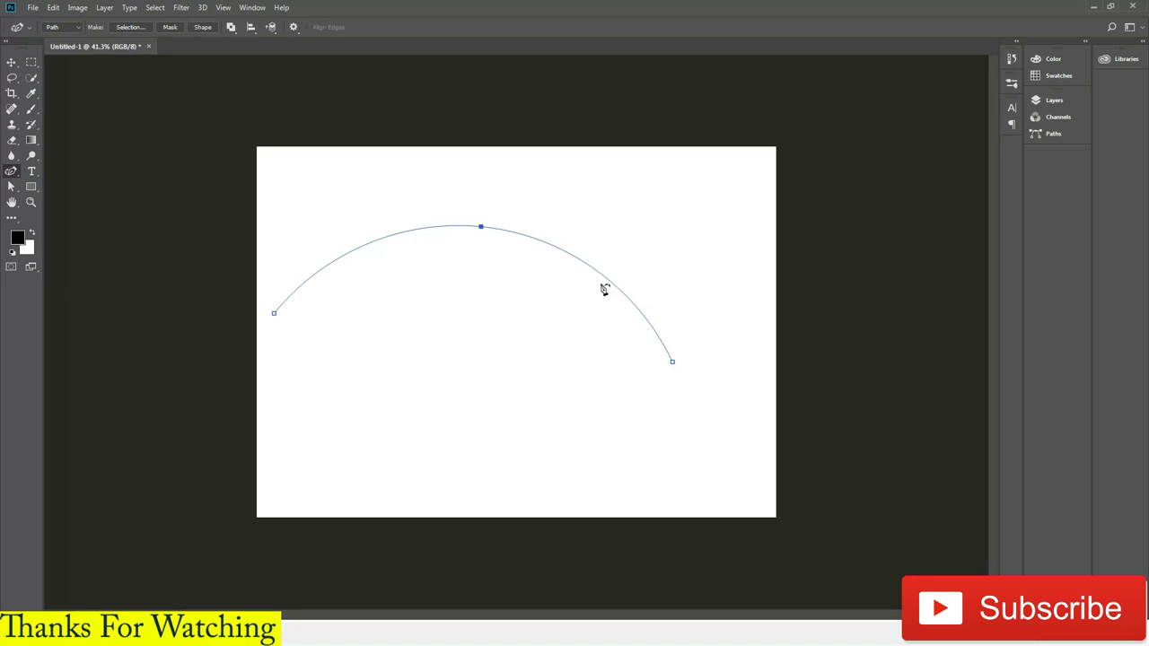
{"action": "left_click", "coordinate": [423, 407]}
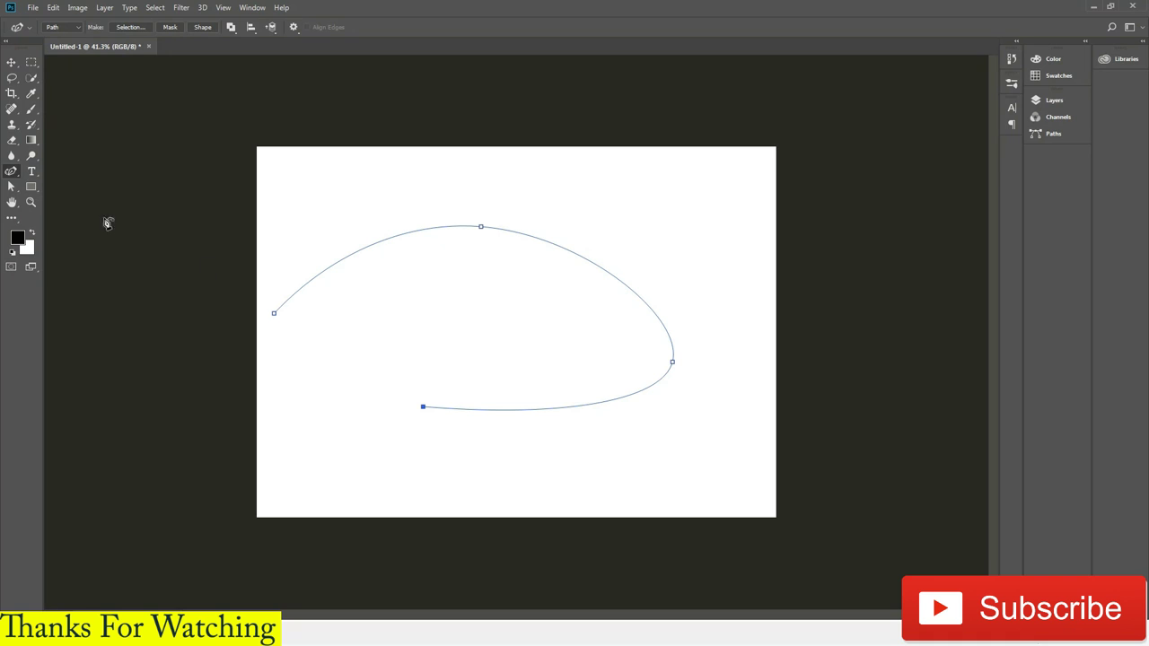
{"action": "left_click", "coordinate": [11, 185]}
{"action": "left_click_drag", "start_coordinate": [475, 294], "coordinate": [517, 277]}
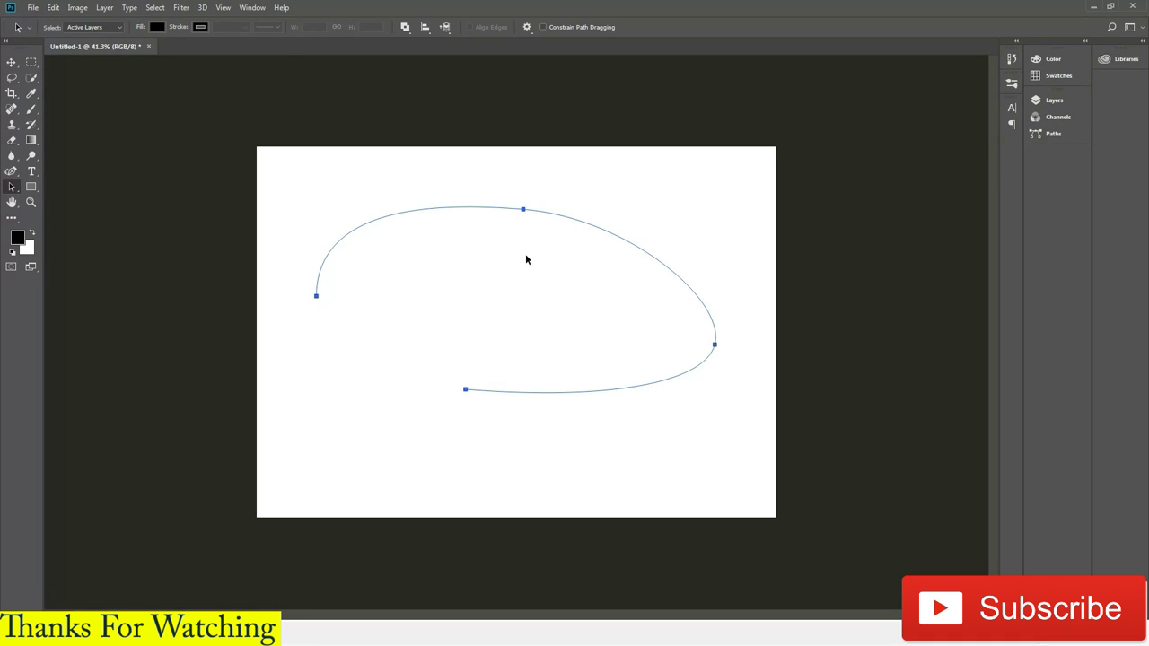
Make the curved path the Selected Path symmetry axis and paint grey strokes mirrored along it.
{"action": "key", "text": "b"}
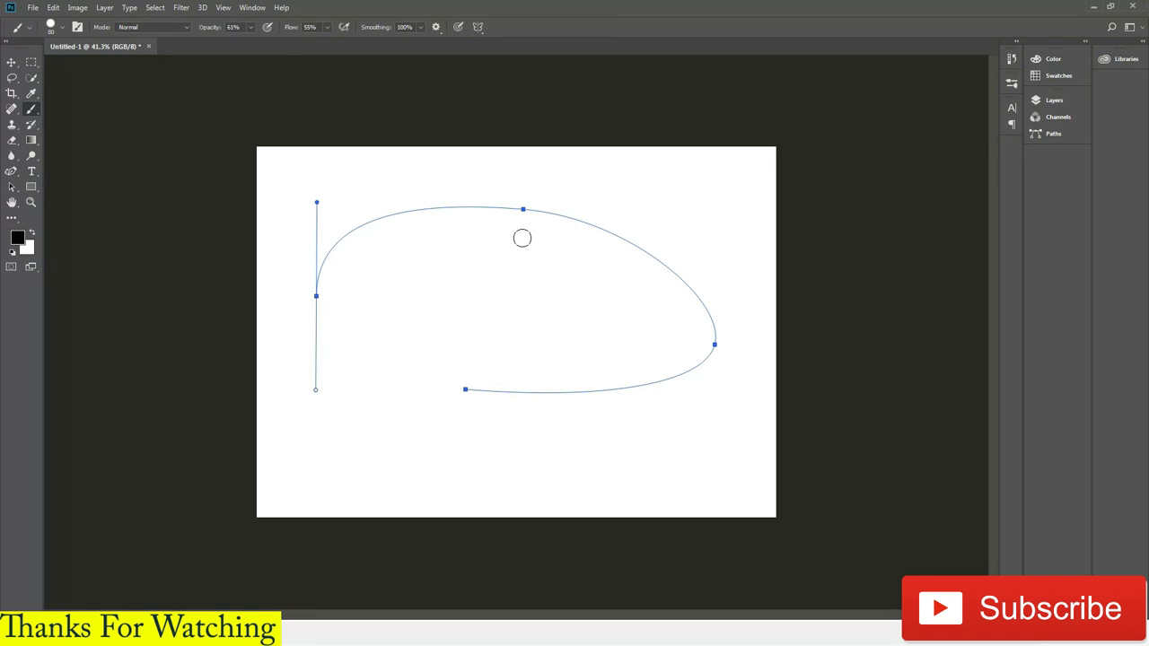
{"action": "left_click", "coordinate": [477, 27]}
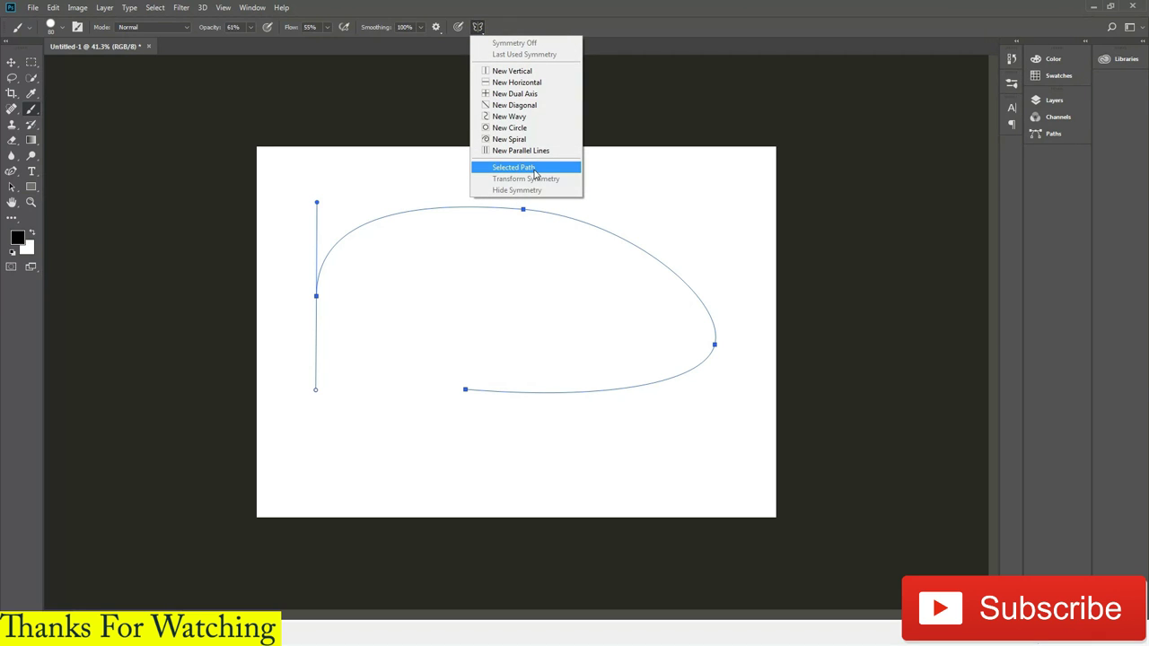
{"action": "left_click", "coordinate": [533, 168]}
{"action": "key", "text": "Return"}
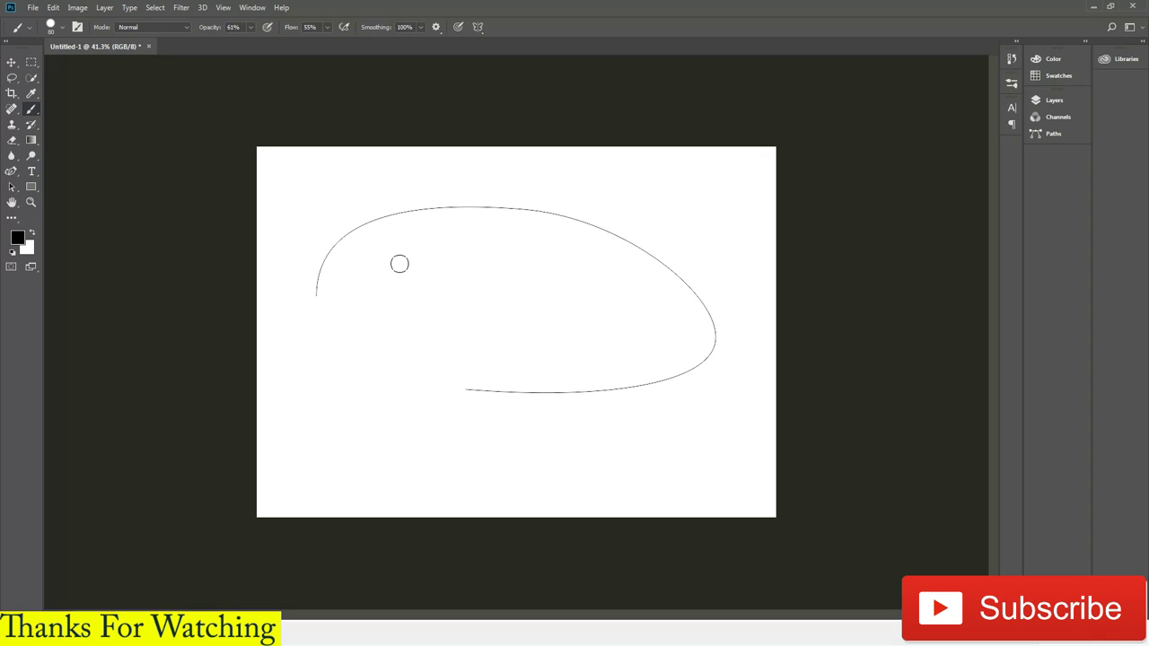
{"action": "mouse_move", "coordinate": [341, 286]}
{"action": "left_mouse_down"}
{"action": "mouse_move", "coordinate": [323, 195]}
{"action": "mouse_move", "coordinate": [398, 239]}
{"action": "mouse_move", "coordinate": [449, 192]}
{"action": "mouse_move", "coordinate": [481, 226]}
{"action": "mouse_move", "coordinate": [551, 216]}
{"action": "mouse_move", "coordinate": [604, 256]}
{"action": "mouse_move", "coordinate": [583, 293]}
{"action": "mouse_move", "coordinate": [734, 276]}
{"action": "mouse_move", "coordinate": [623, 341]}
{"action": "mouse_move", "coordinate": [587, 448]}
{"action": "mouse_move", "coordinate": [484, 290]}
{"action": "mouse_move", "coordinate": [411, 443]}
{"action": "mouse_move", "coordinate": [484, 267]}
{"action": "left_mouse_up"}
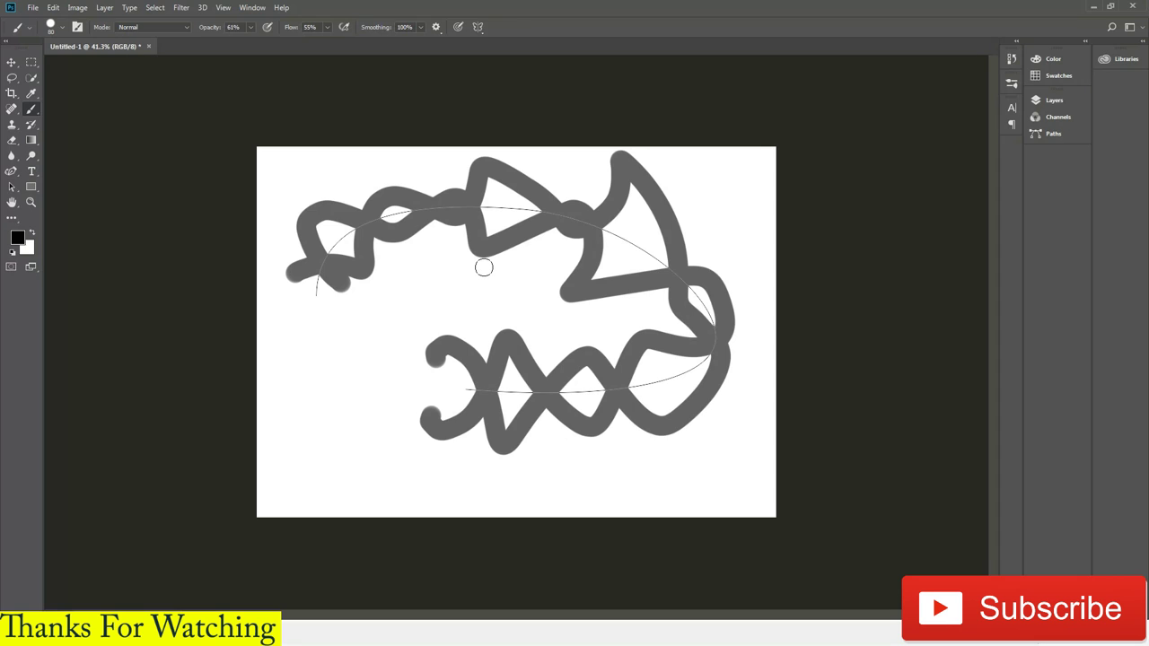